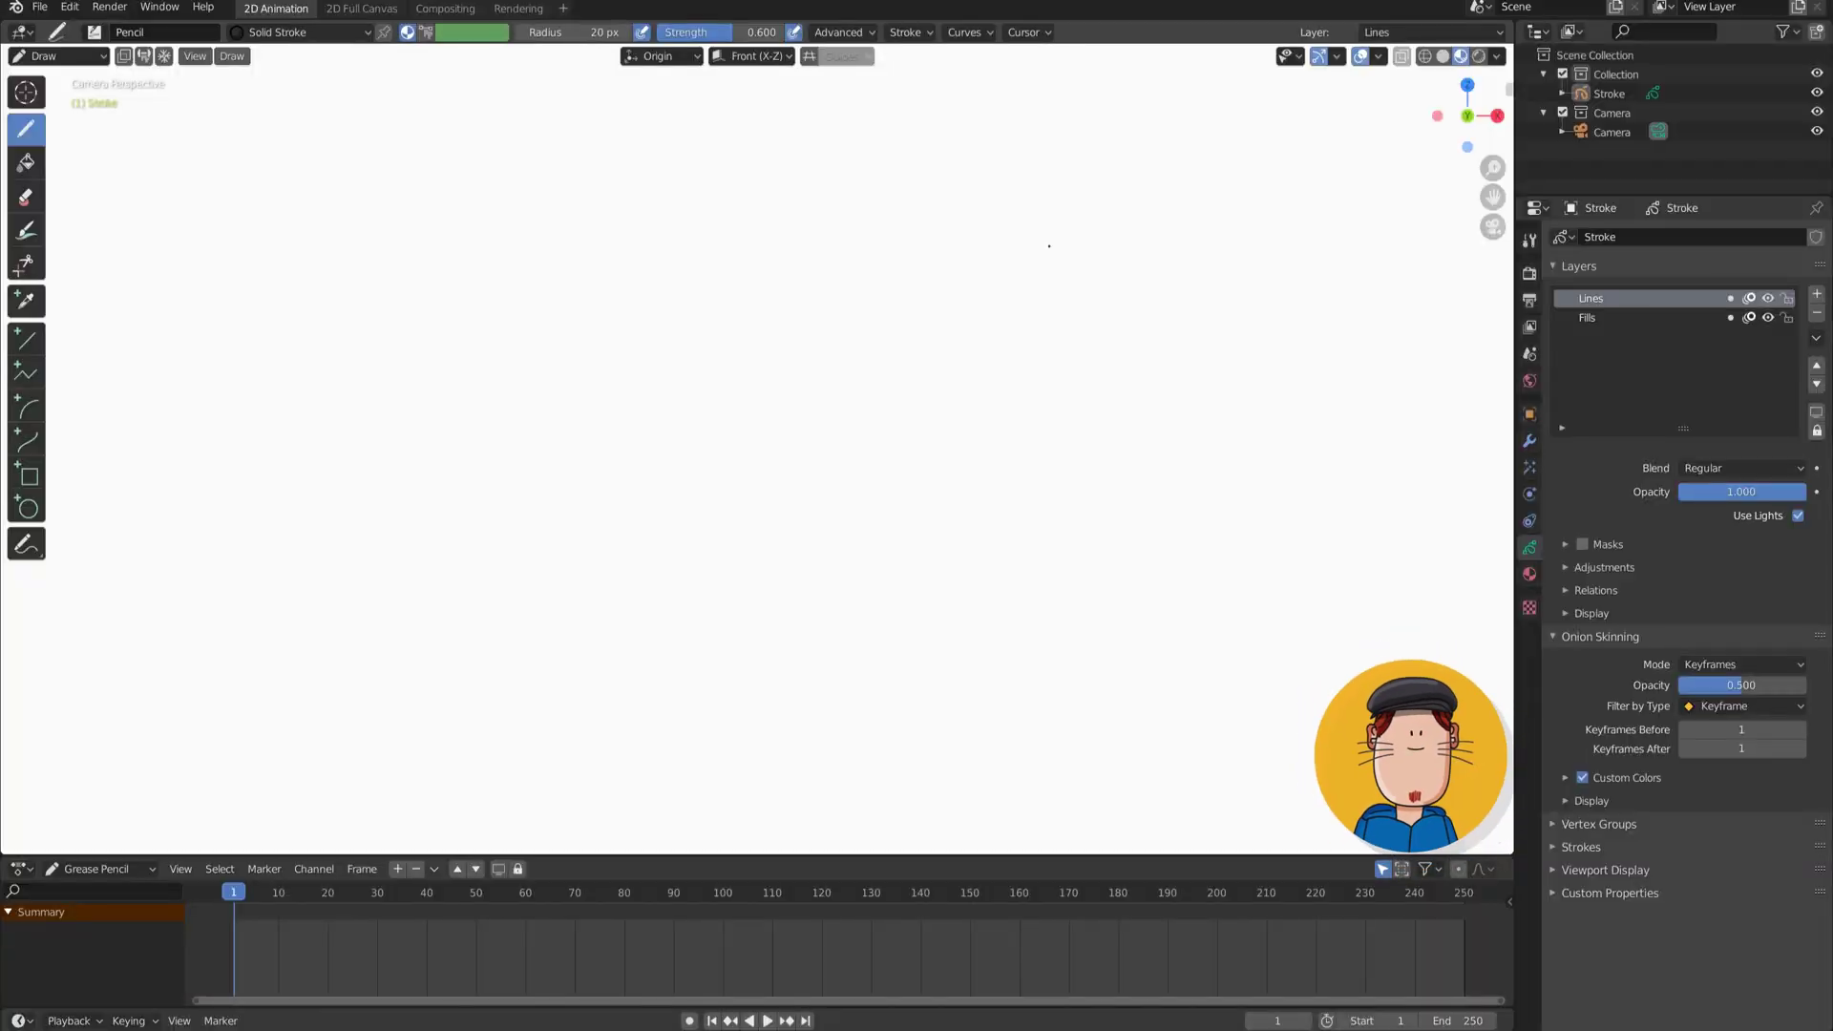
Set the Output frame rate to Custom with 12 FPS.
{"action": "left_click", "coordinate": [1529, 300]}
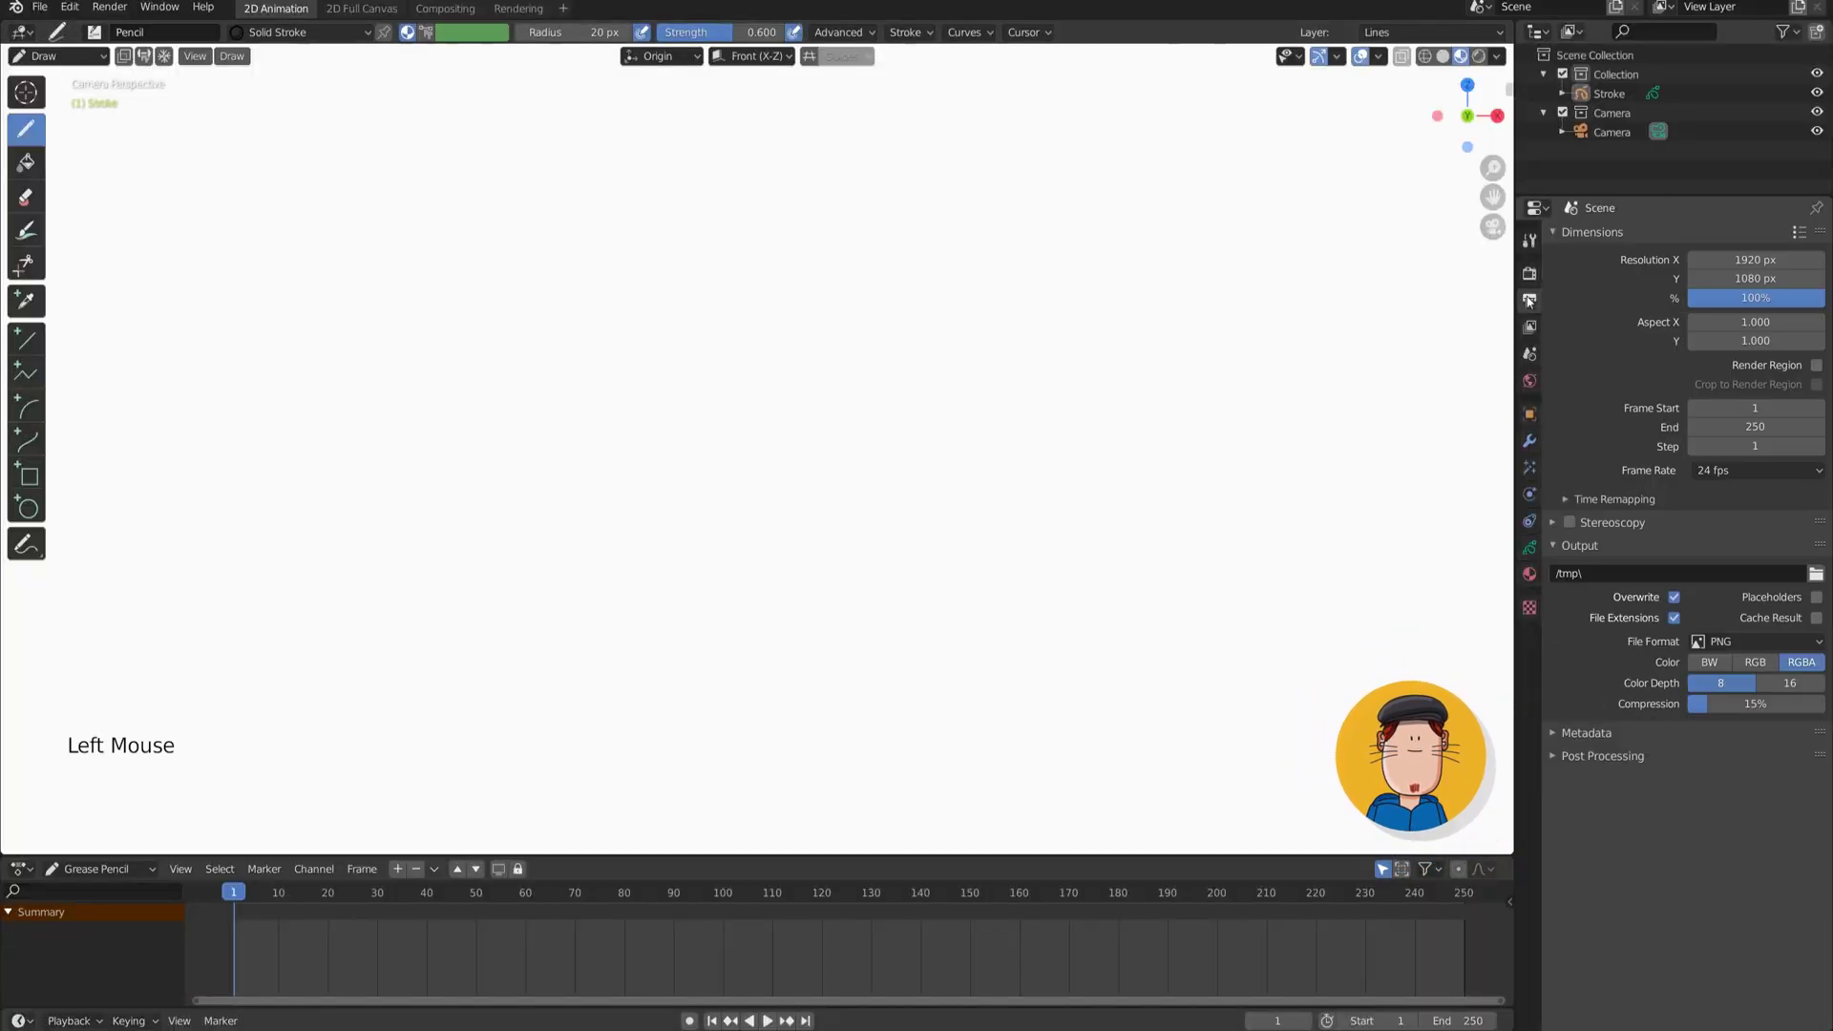
{"action": "left_click", "coordinate": [1718, 473]}
{"action": "left_click", "coordinate": [1726, 645]}
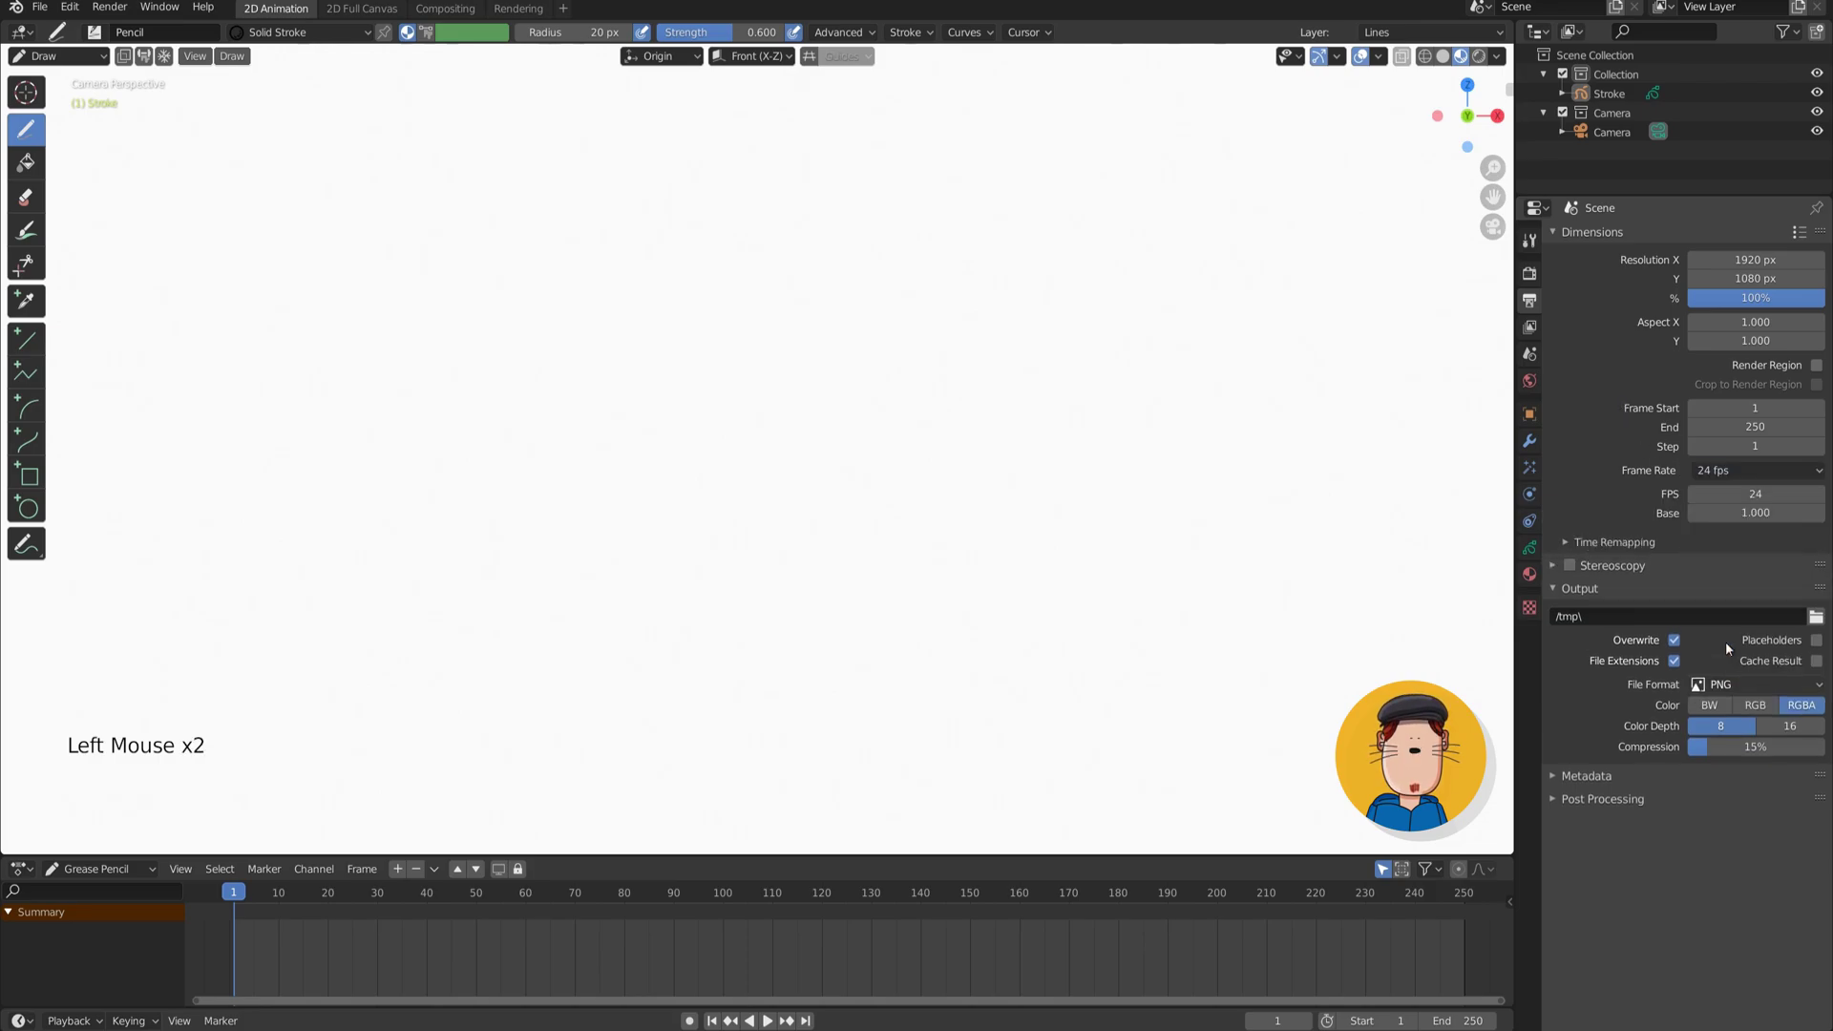
{"action": "left_click", "coordinate": [1753, 495]}
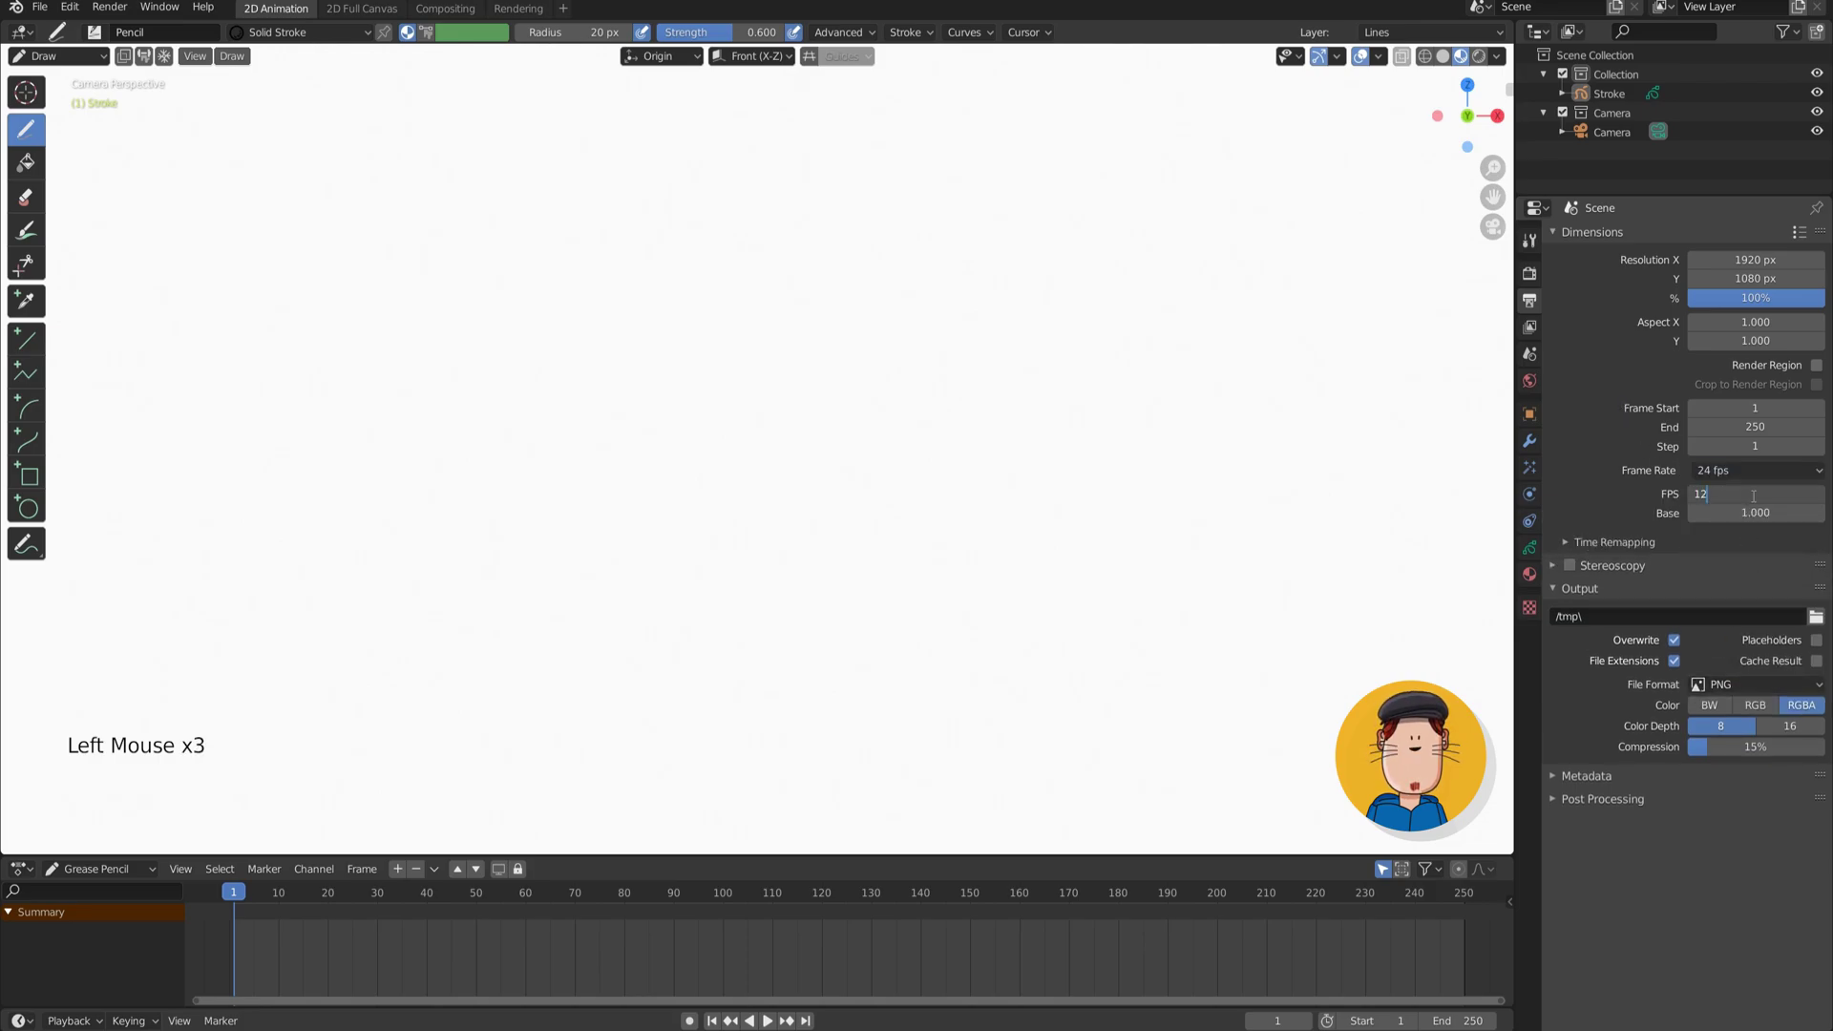
{"action": "key", "text": "Return"}
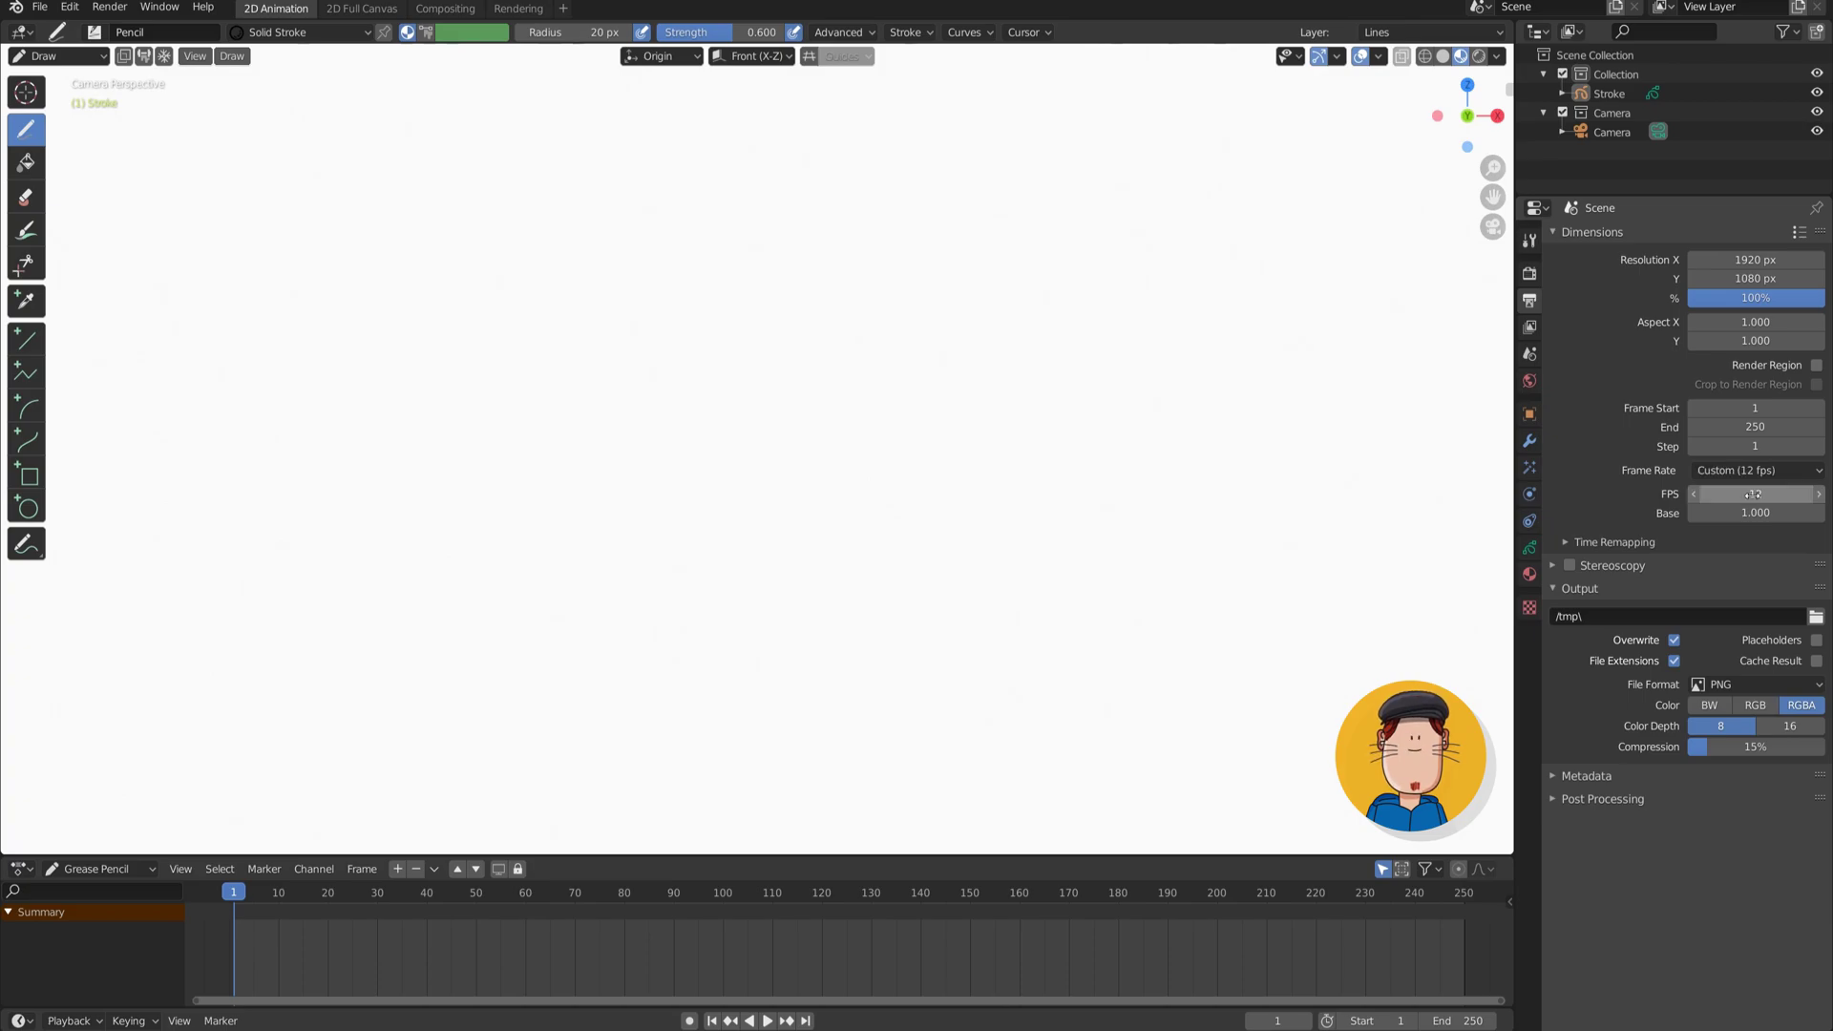
Replace the stroke's materials with a new pure-white material named 'Droplet'.
{"action": "left_click", "coordinate": [1530, 575]}
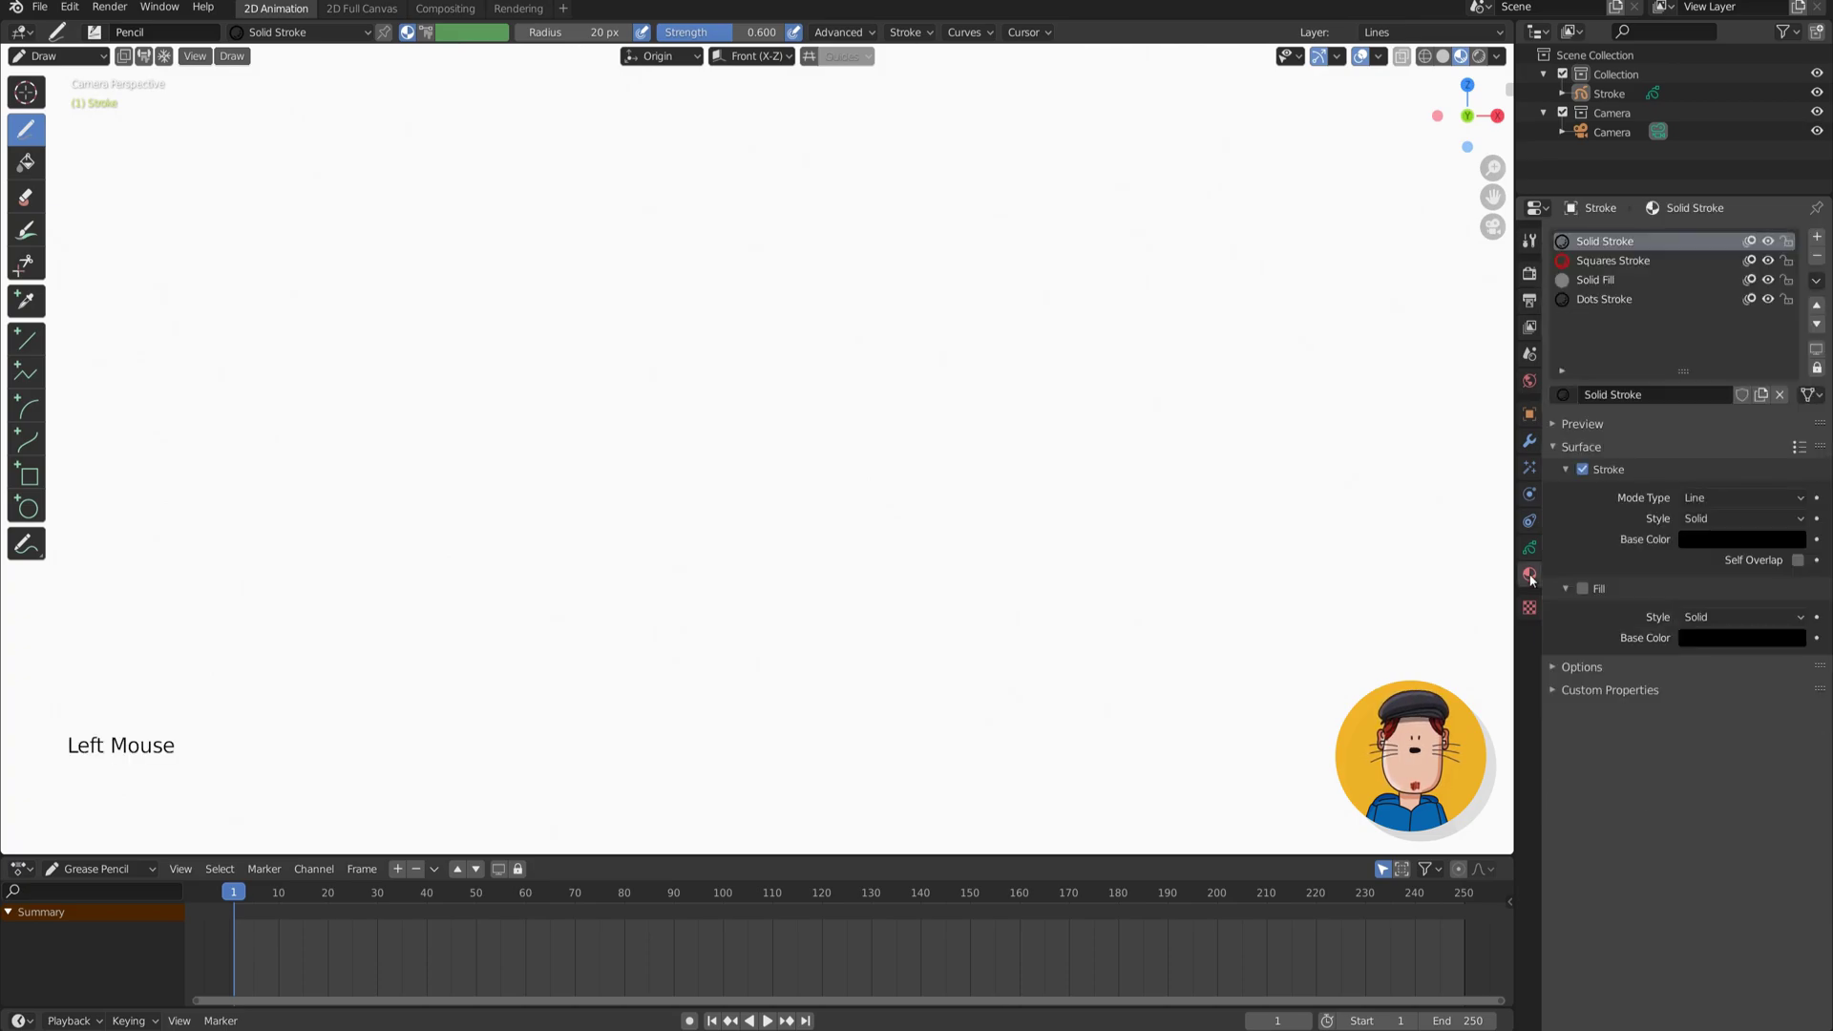
{"action": "left_click", "coordinate": [1817, 256]}
{"action": "left_click", "coordinate": [1816, 256]}
{"action": "left_click", "coordinate": [1817, 256]}
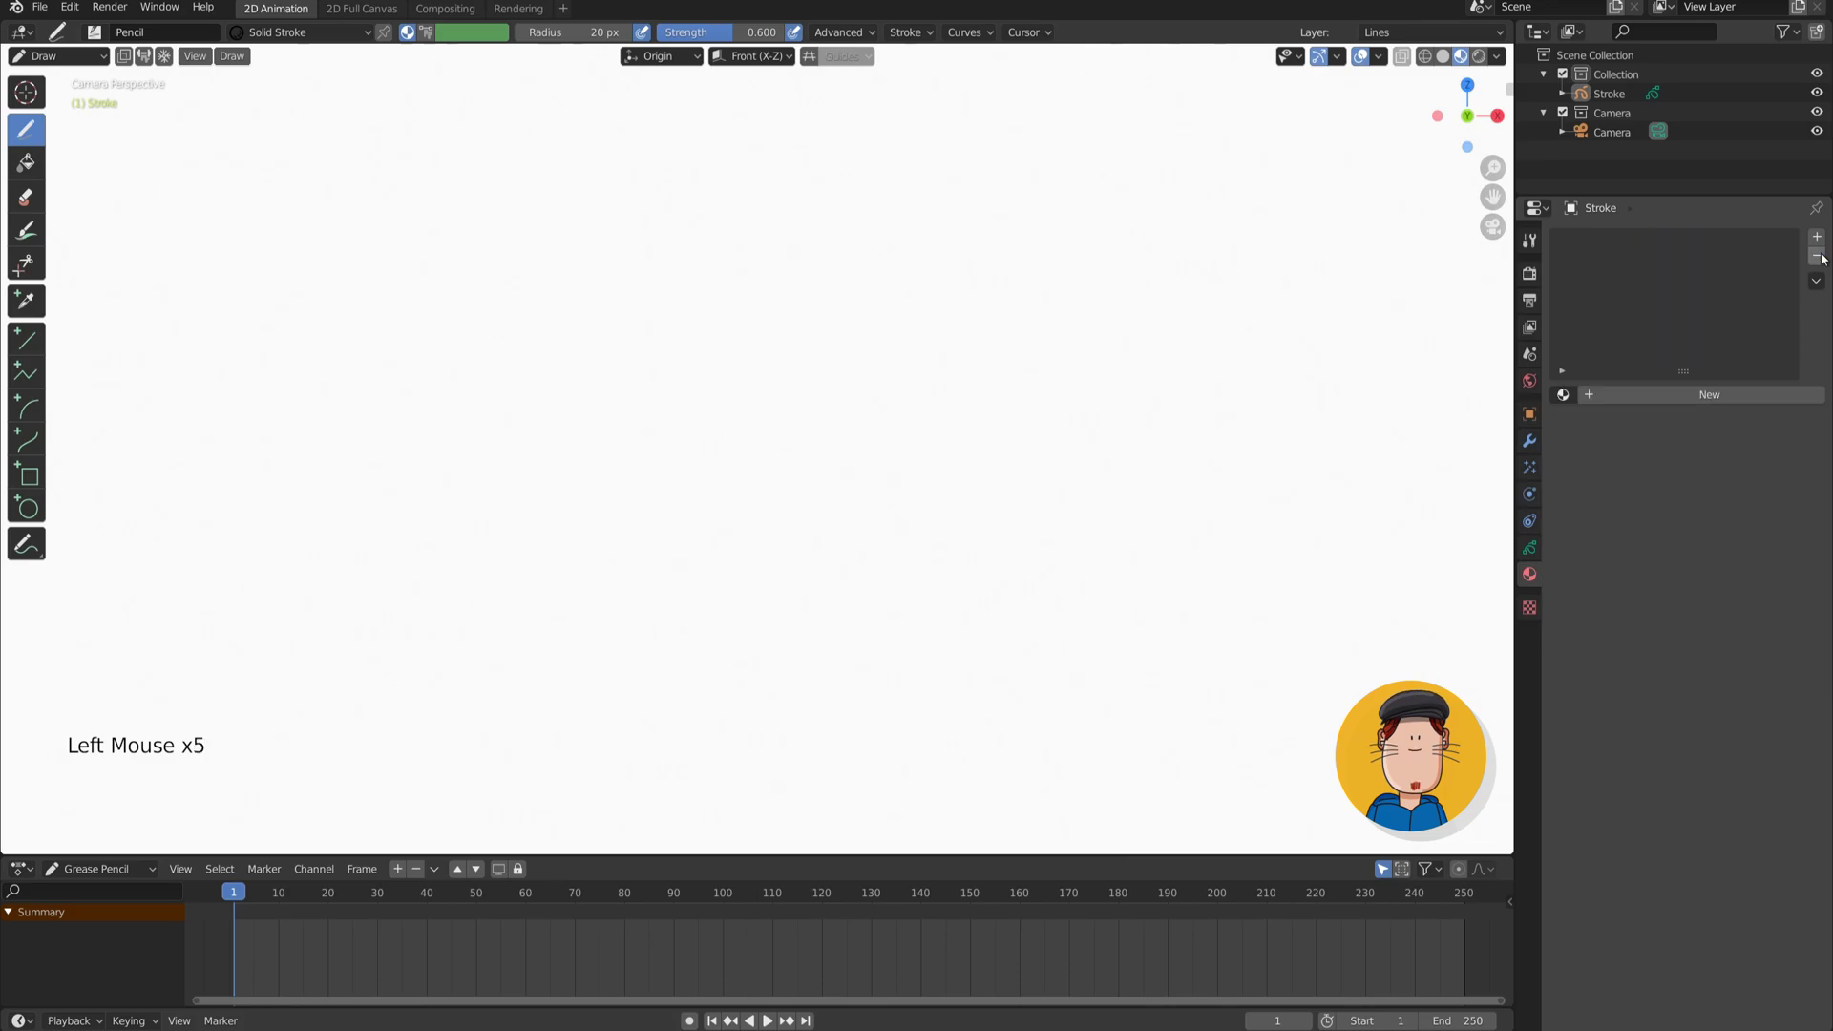
{"action": "left_click", "coordinate": [1697, 396]}
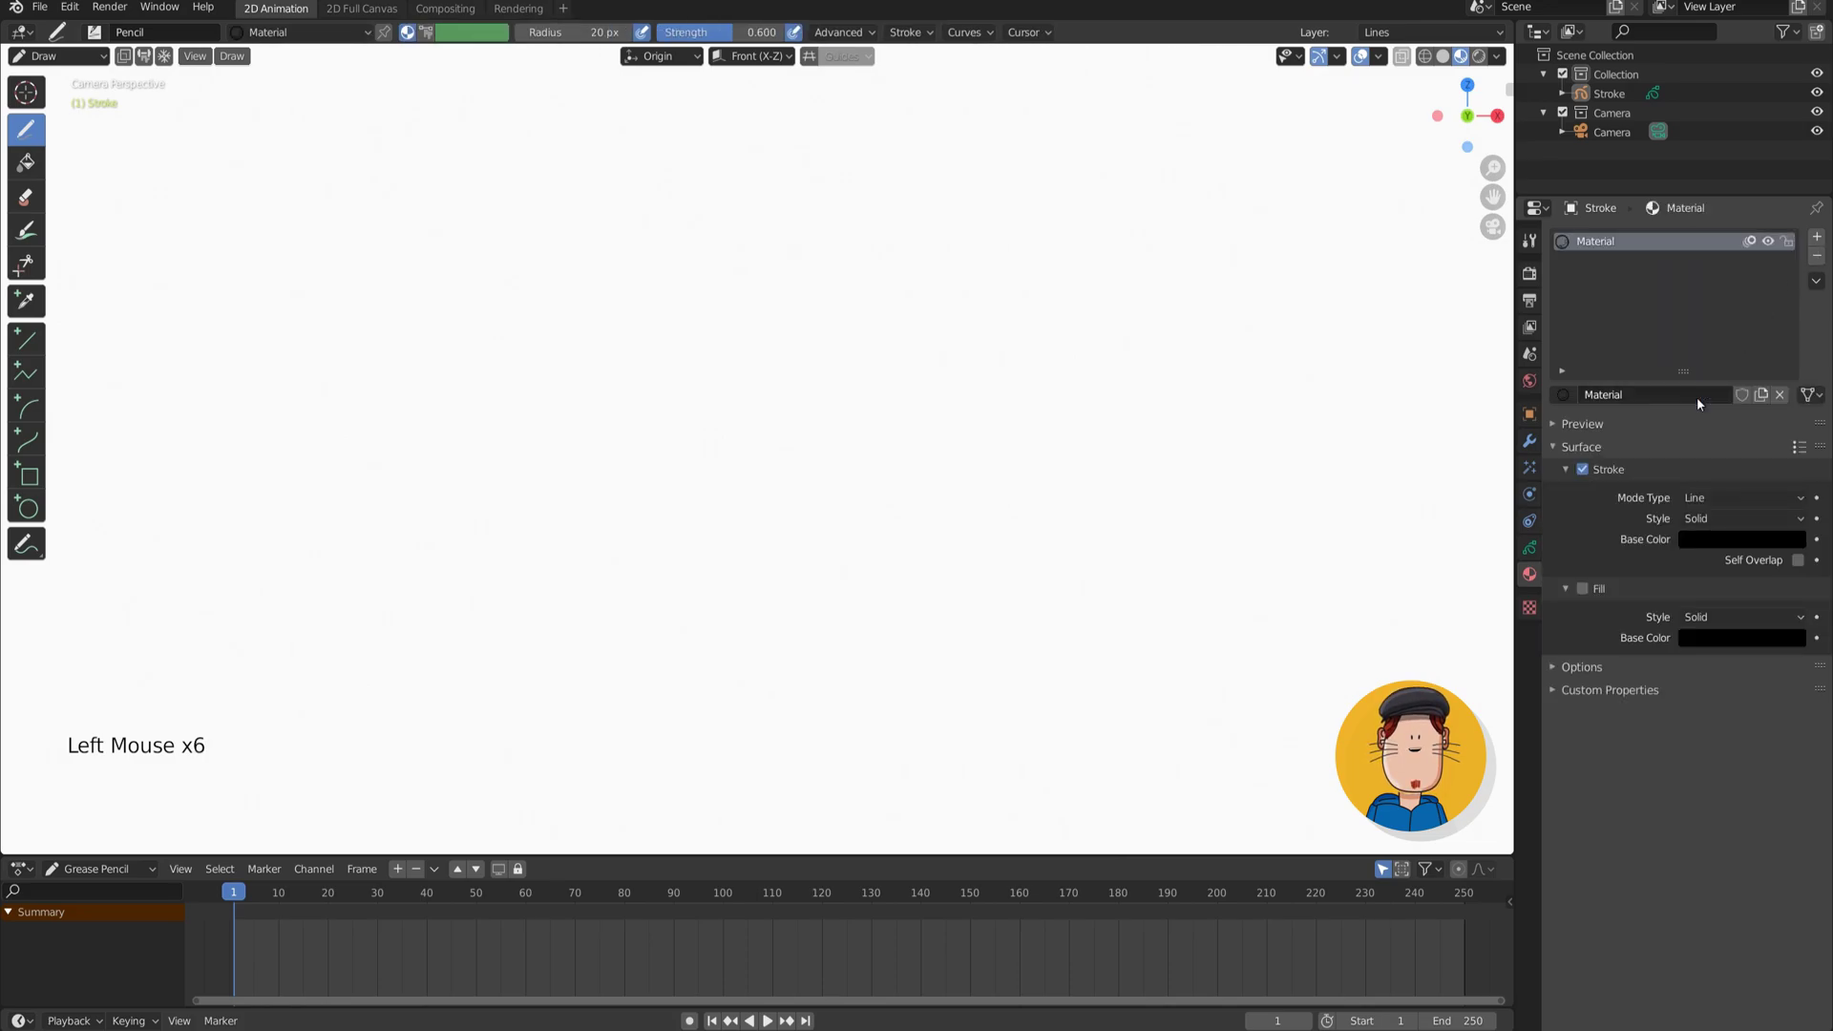
{"action": "left_click", "coordinate": [1651, 395]}
{"action": "type", "text": "Dro"}
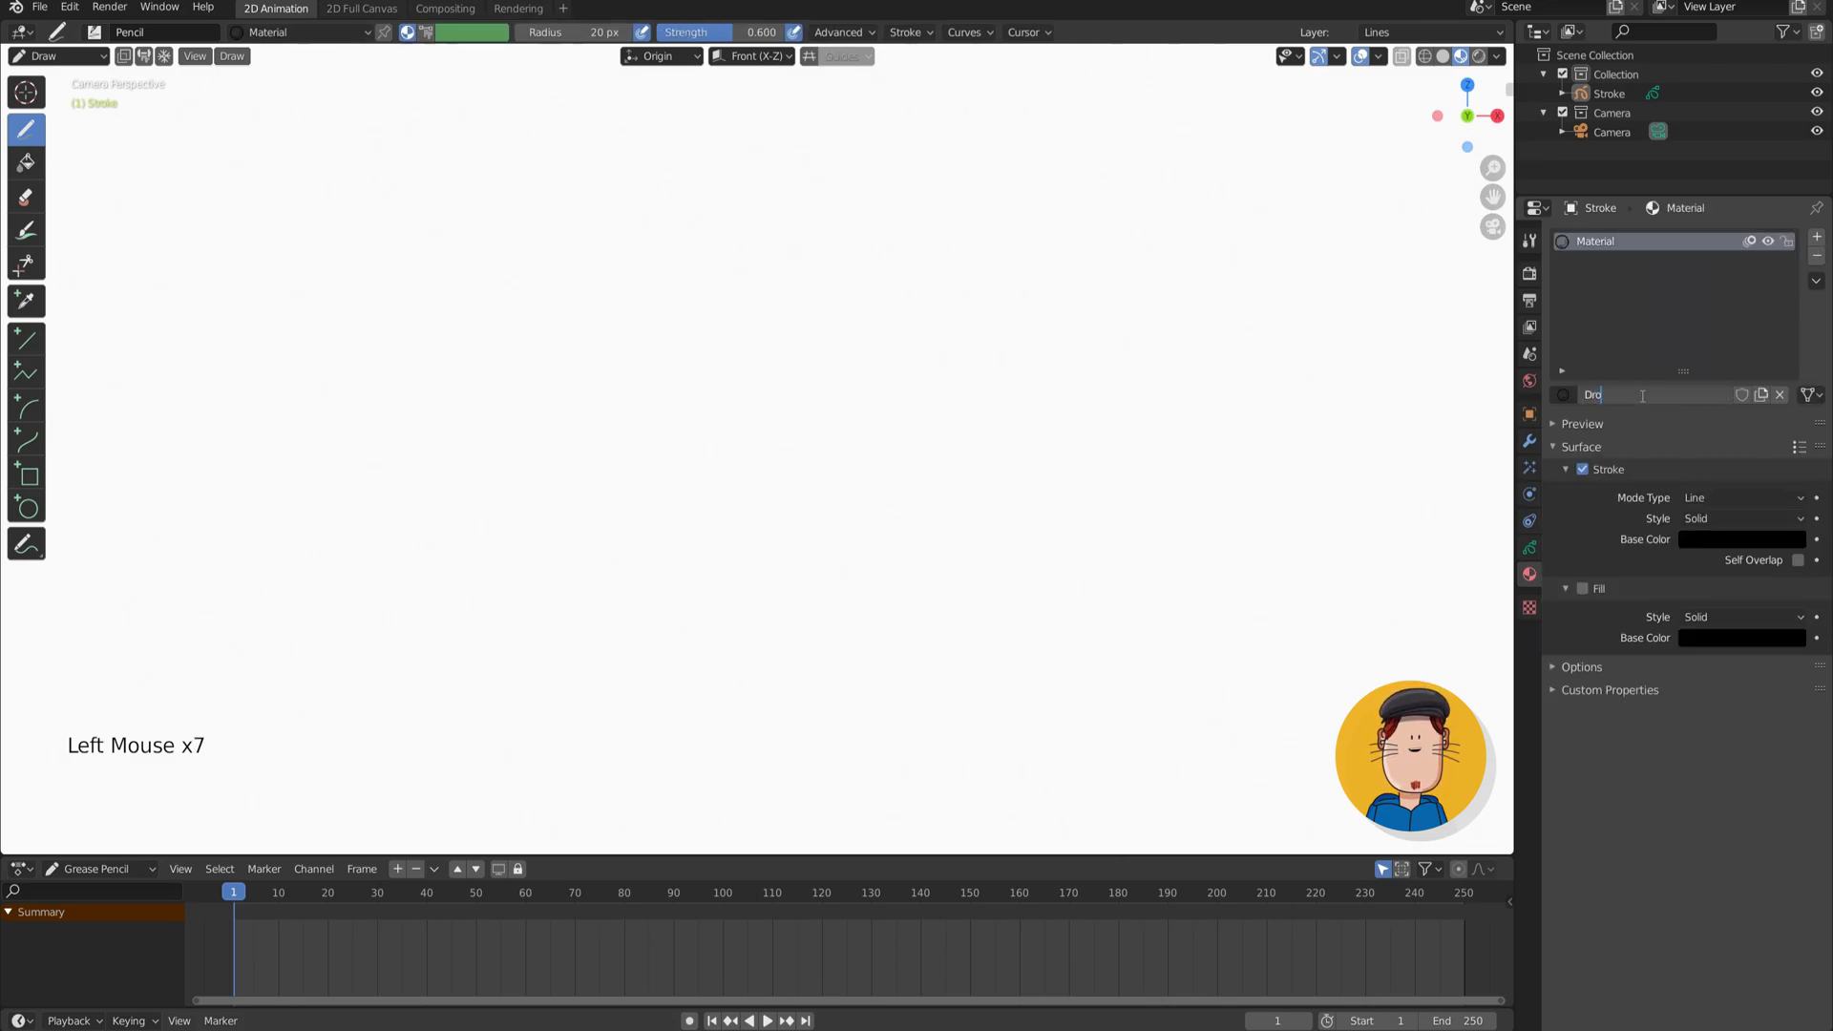
{"action": "type", "text": "plet"}
{"action": "key", "text": "Return"}
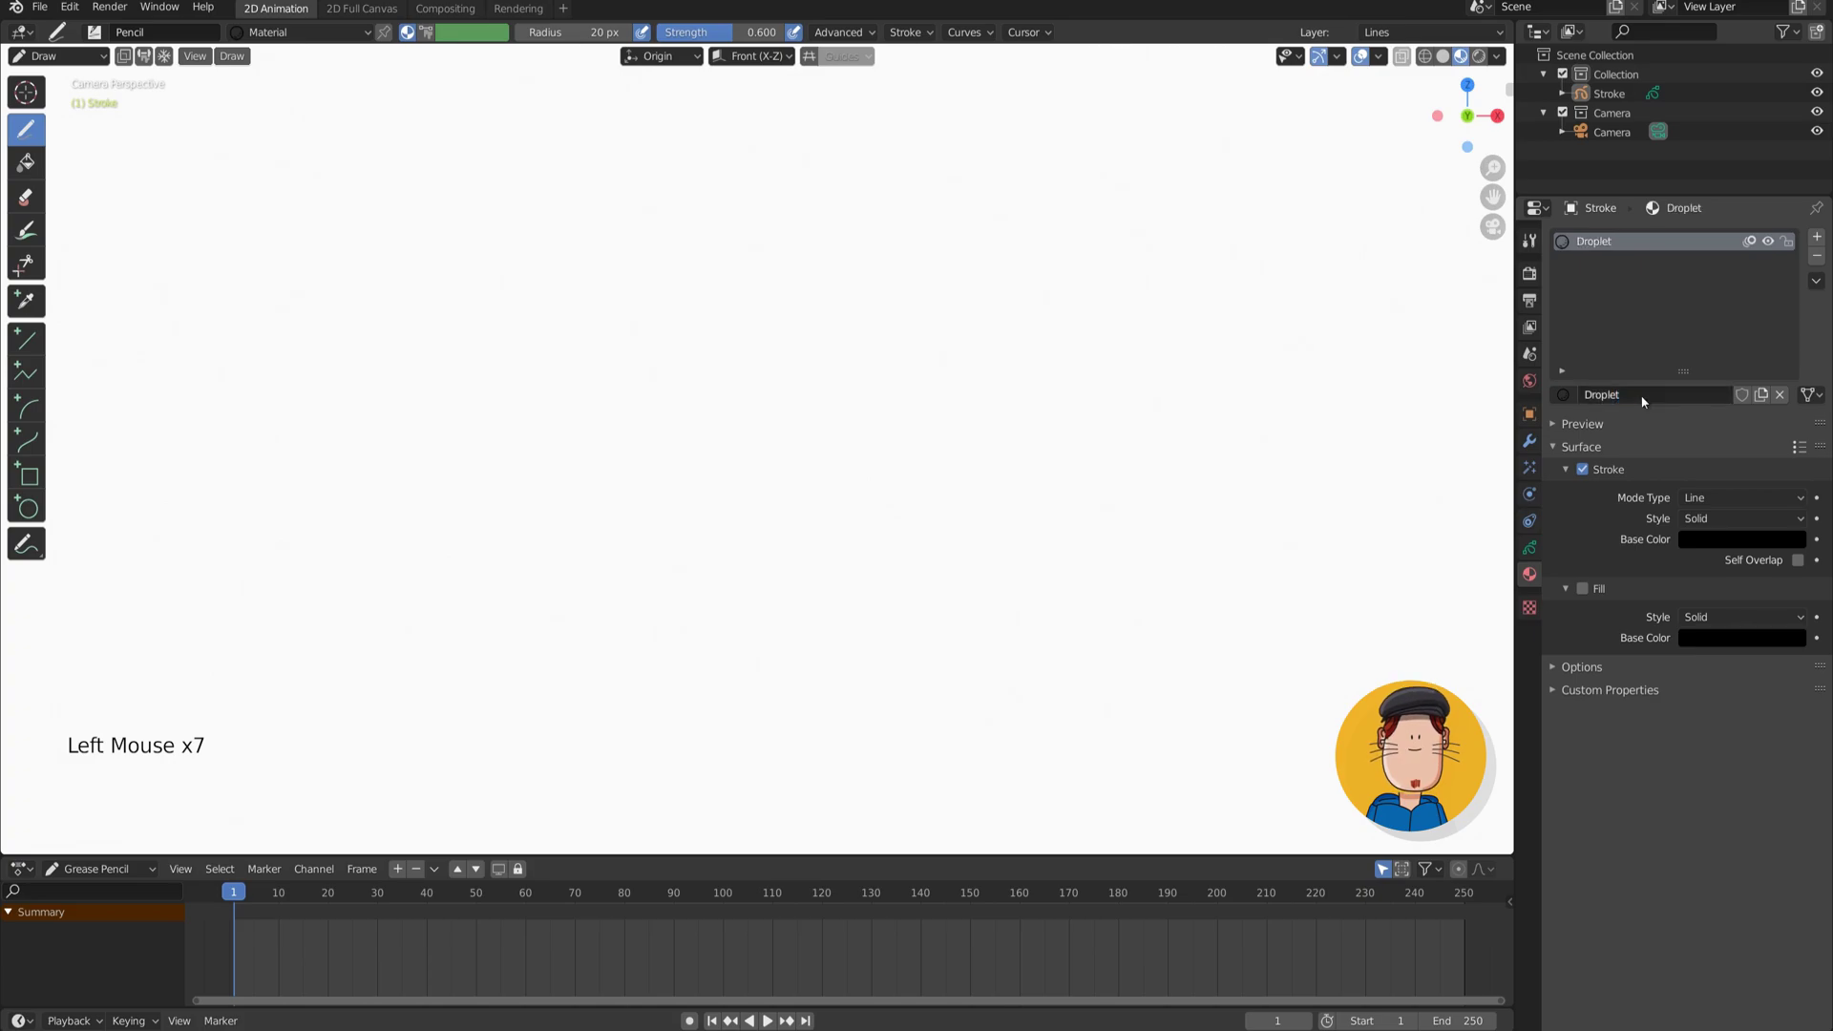
{"action": "left_click", "coordinate": [1699, 540]}
{"action": "left_click_drag", "start_coordinate": [1798, 372], "coordinate": [1795, 267]}
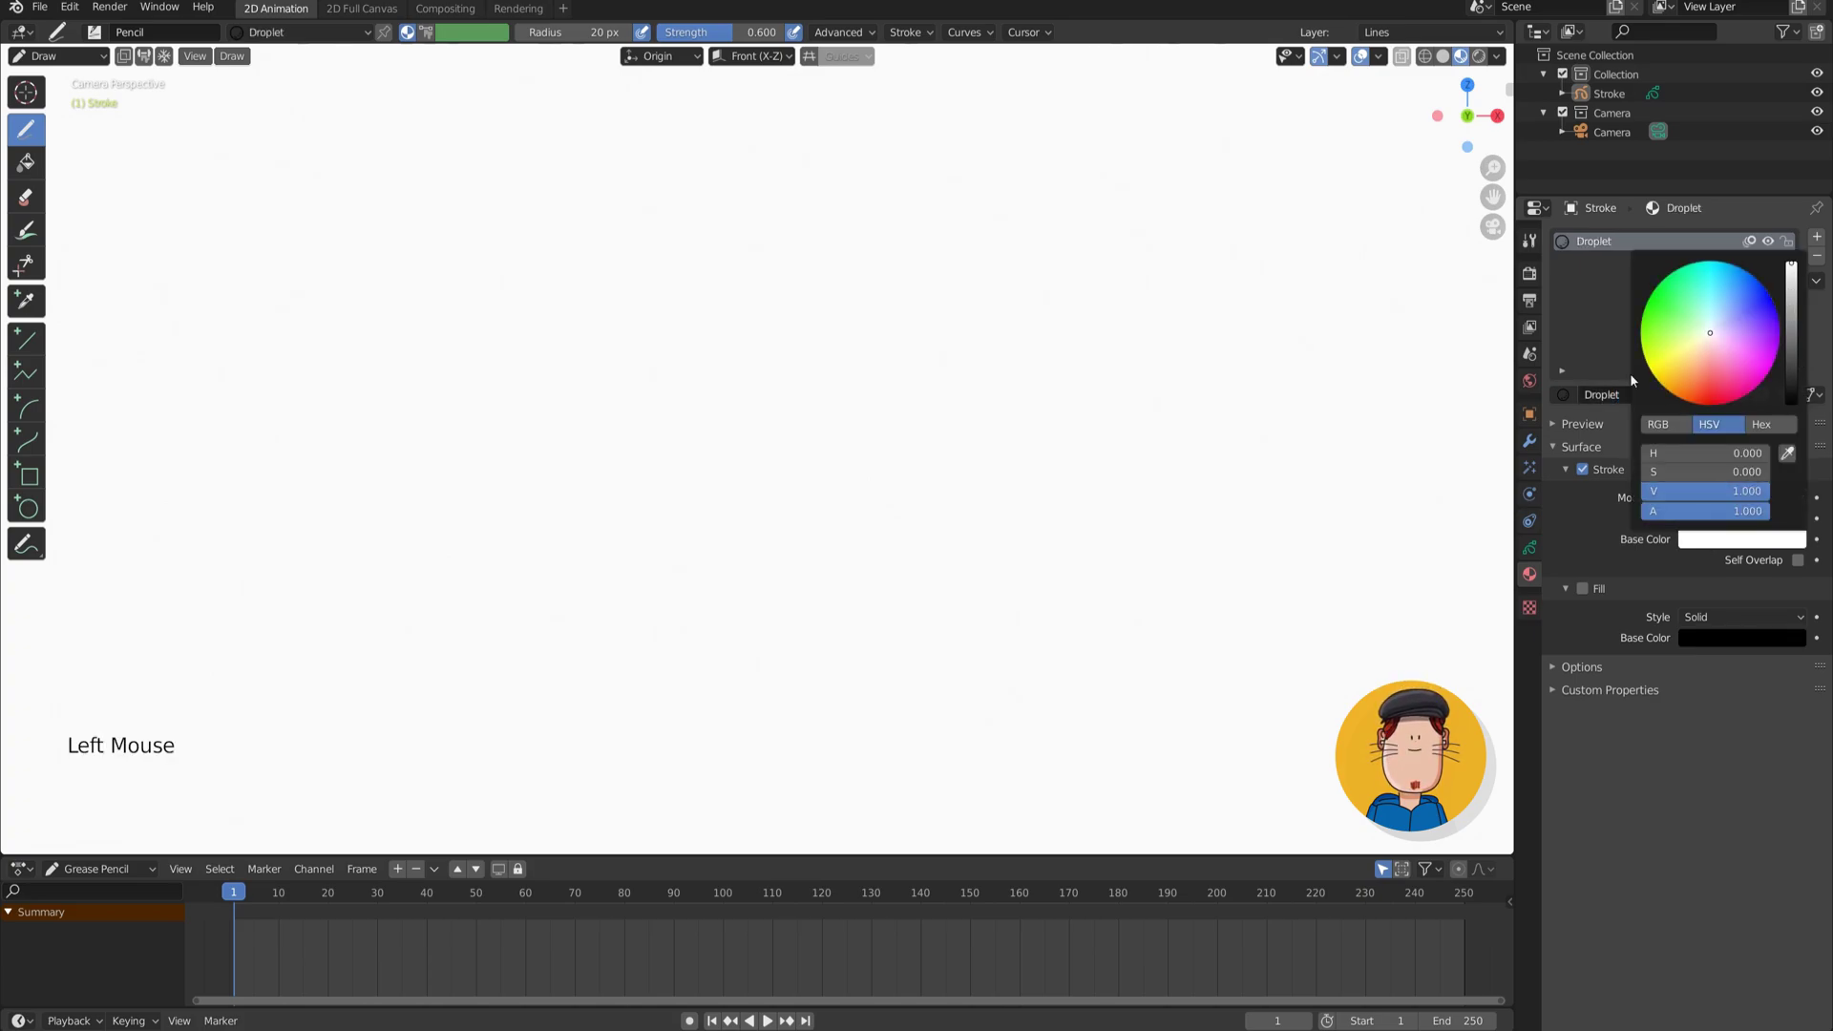
Darken the World background colour to grey, value 0.308.
{"action": "left_click", "coordinate": [1529, 382]}
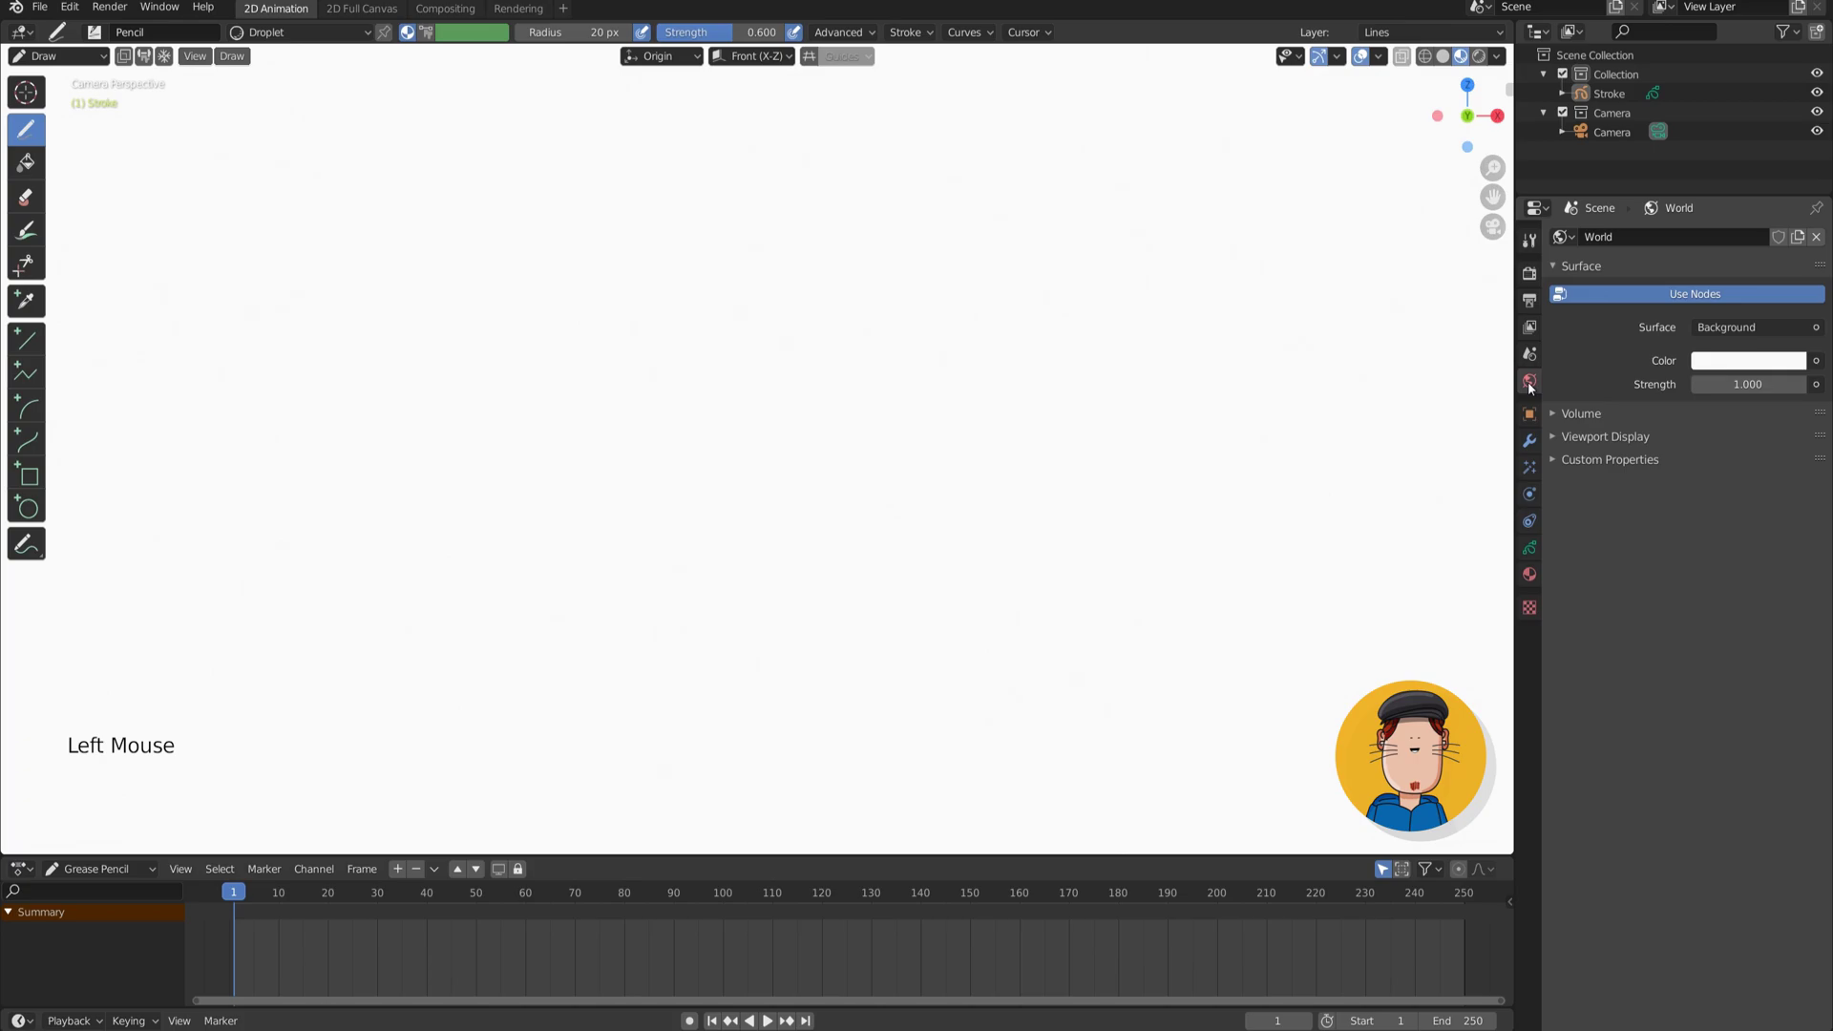
{"action": "left_click", "coordinate": [1730, 363]}
{"action": "left_click_drag", "start_coordinate": [1791, 115], "coordinate": [1791, 182]}
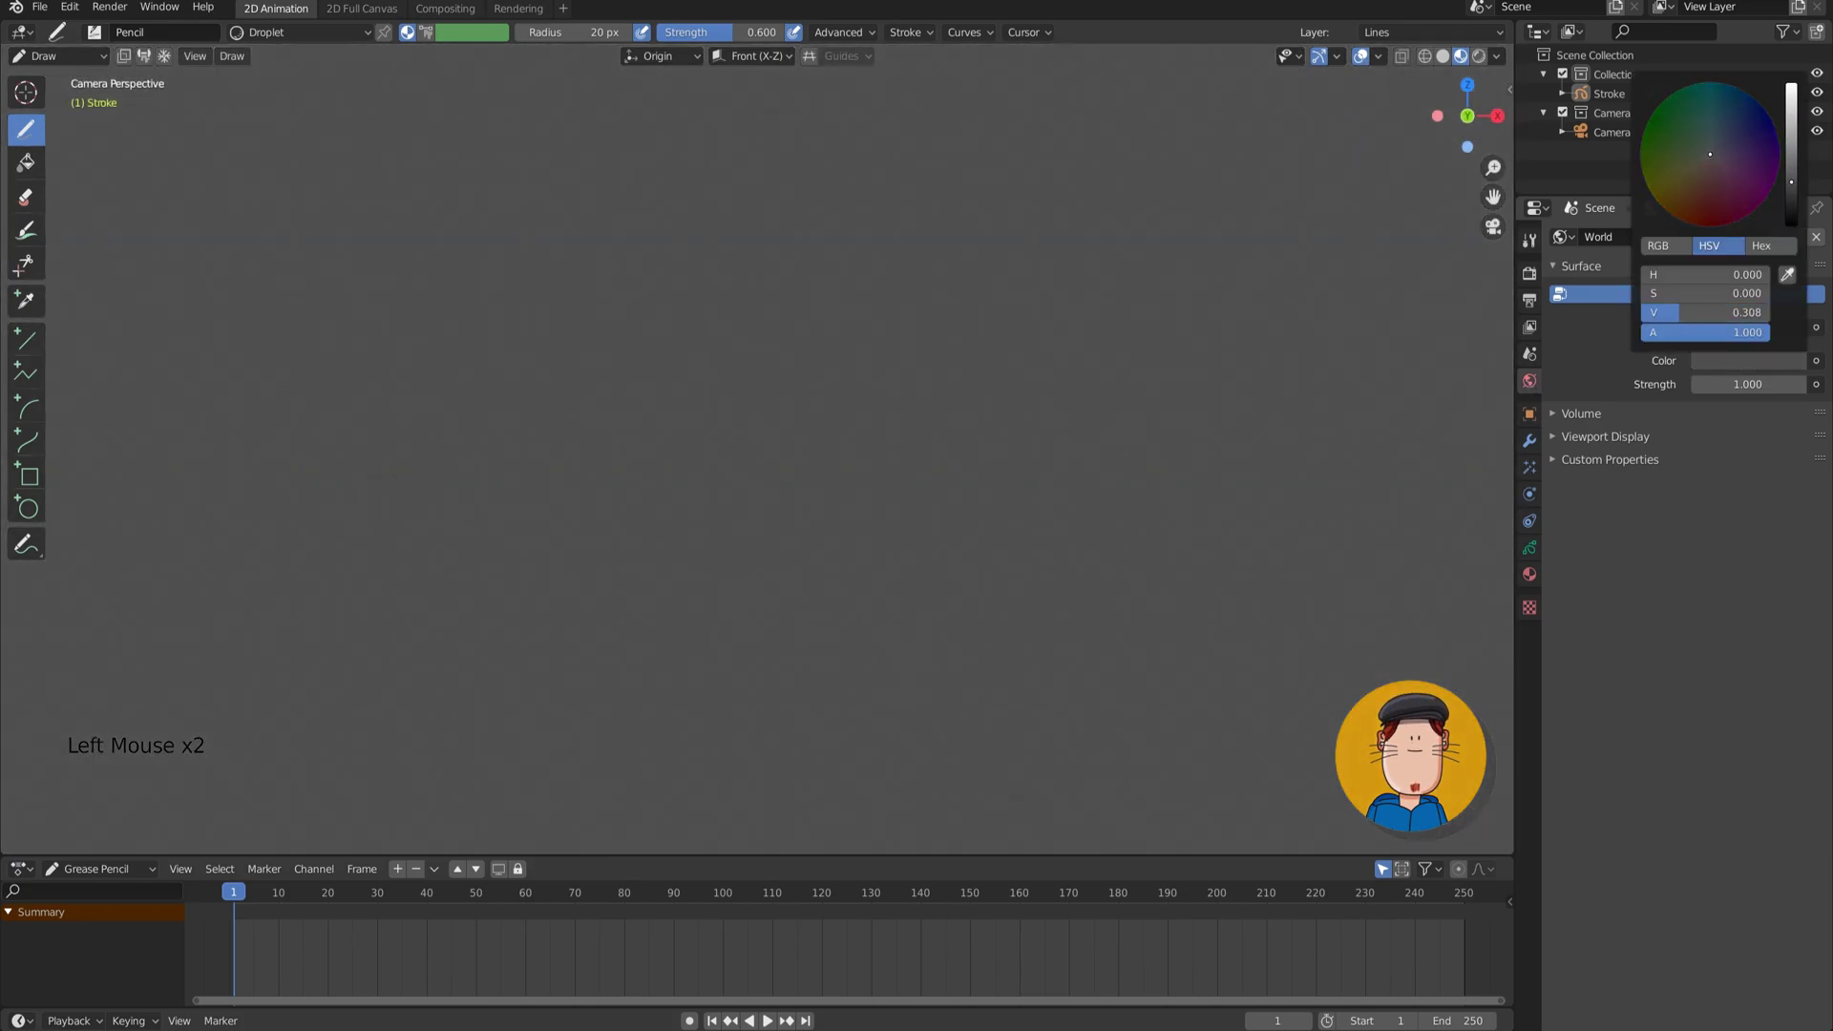
Show the 3D cursor overlay and raise the drawing strength to 1.000.
{"action": "left_click", "coordinate": [1378, 57]}
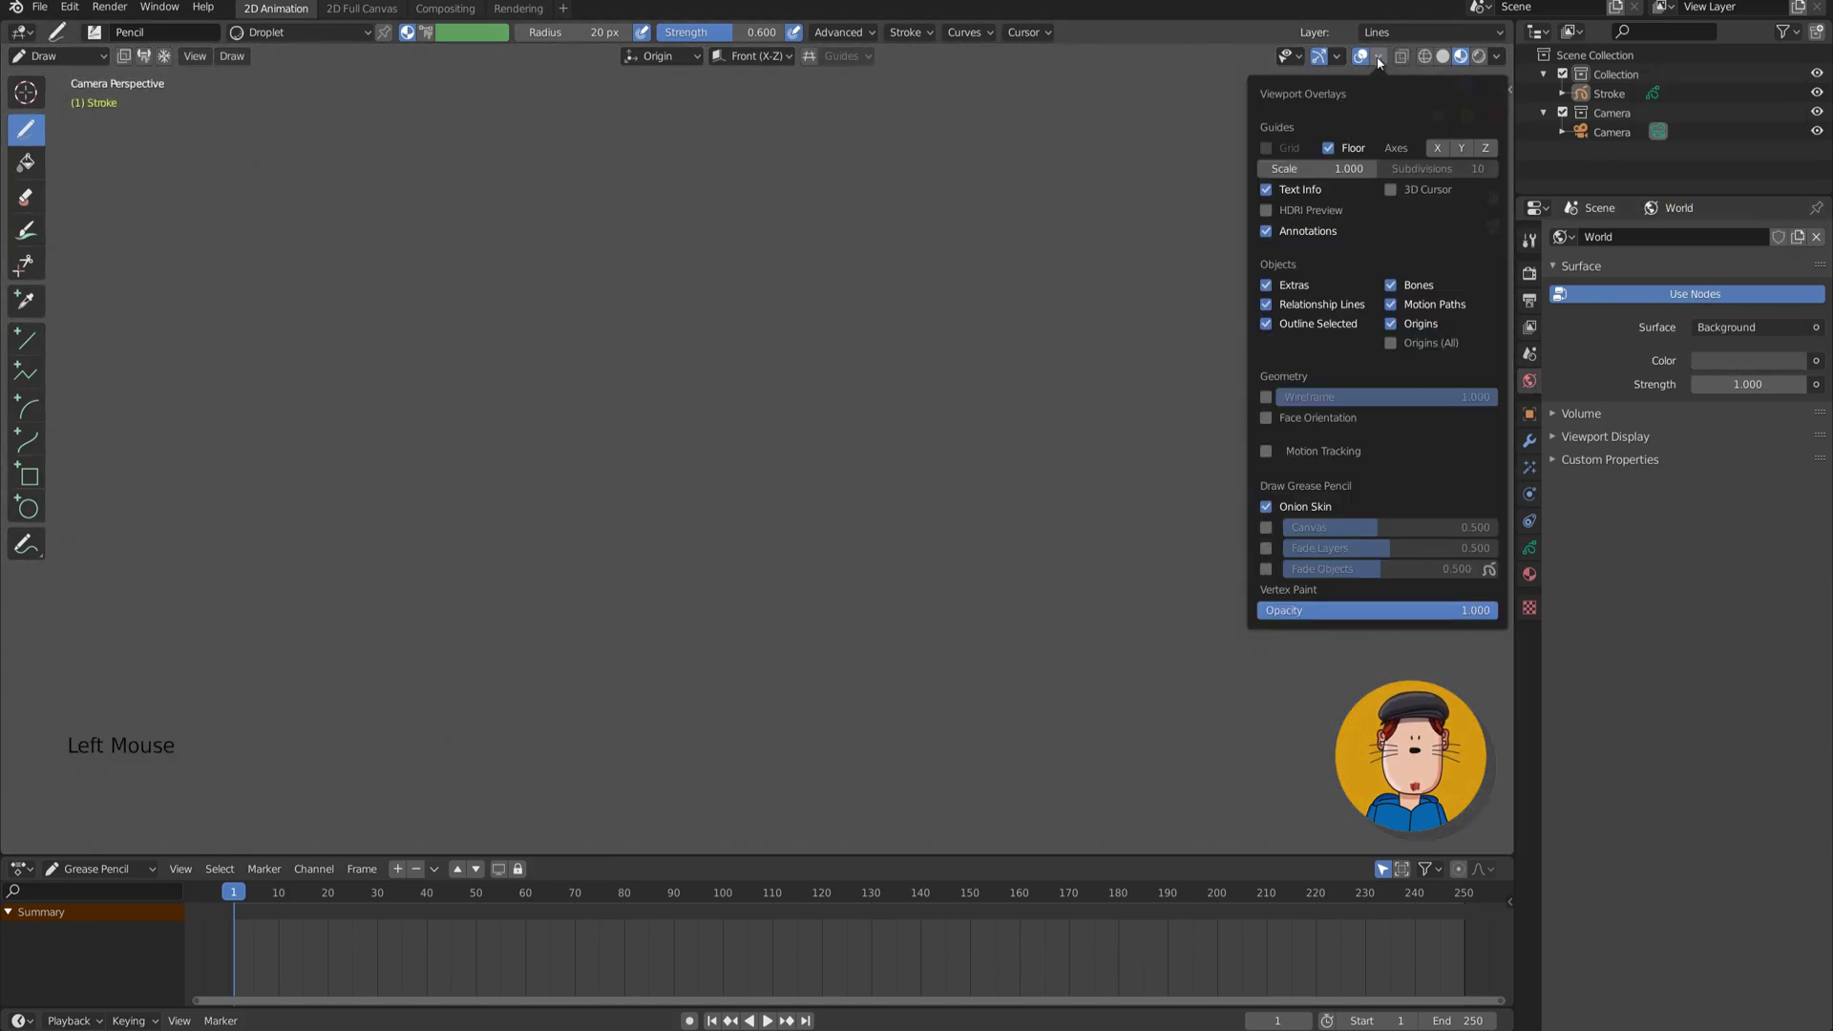
{"action": "left_click", "coordinate": [1391, 191]}
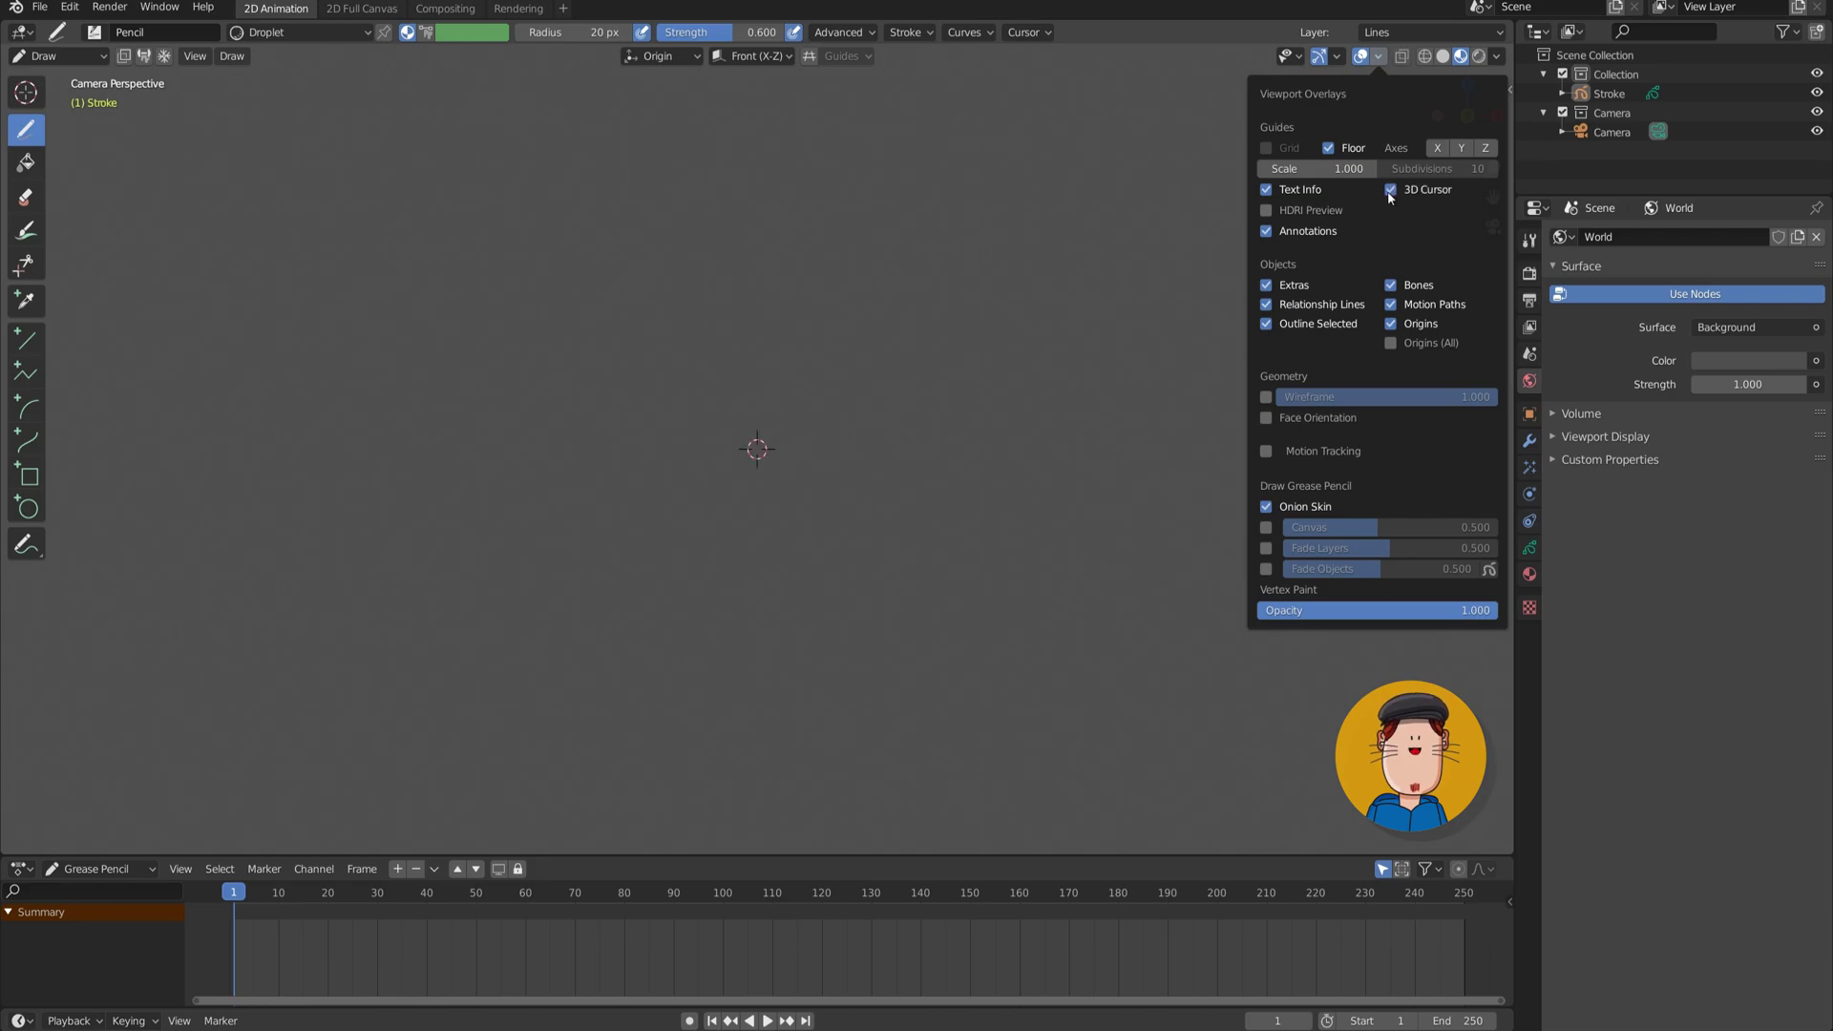
{"action": "left_click", "coordinate": [1378, 59]}
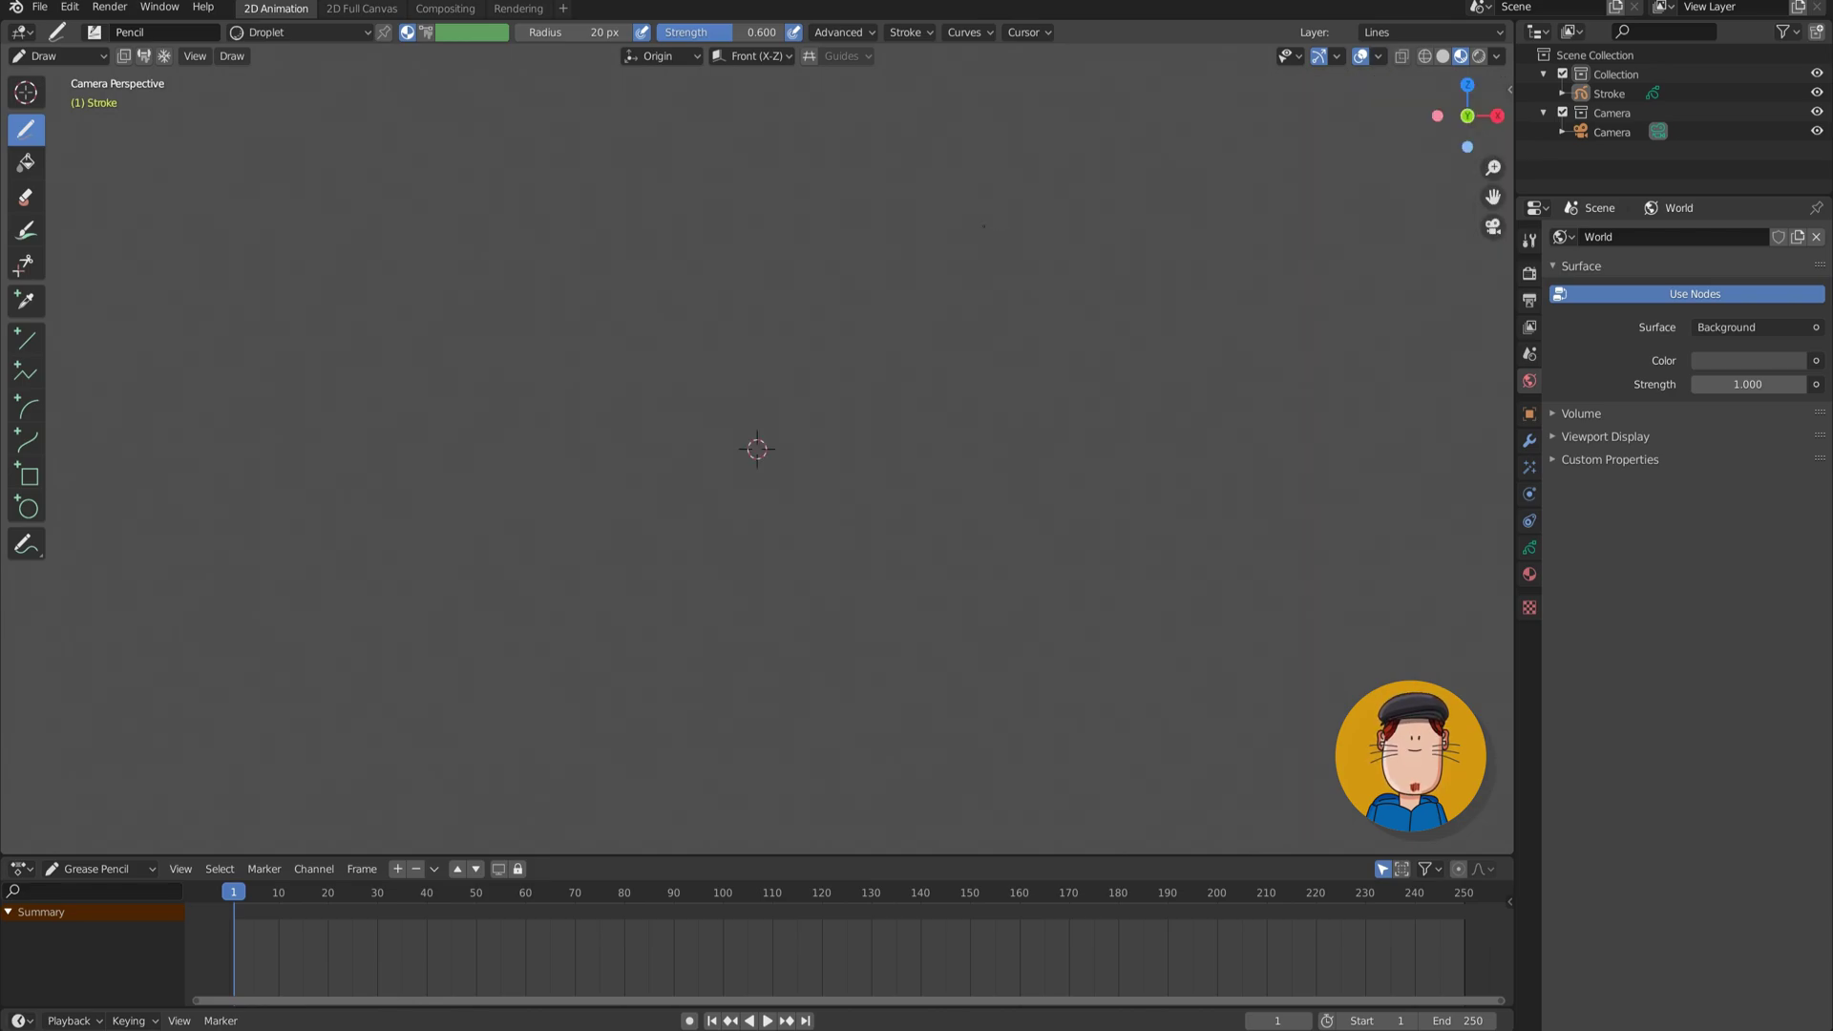
{"action": "left_click_drag", "start_coordinate": [725, 32], "coordinate": [778, 31]}
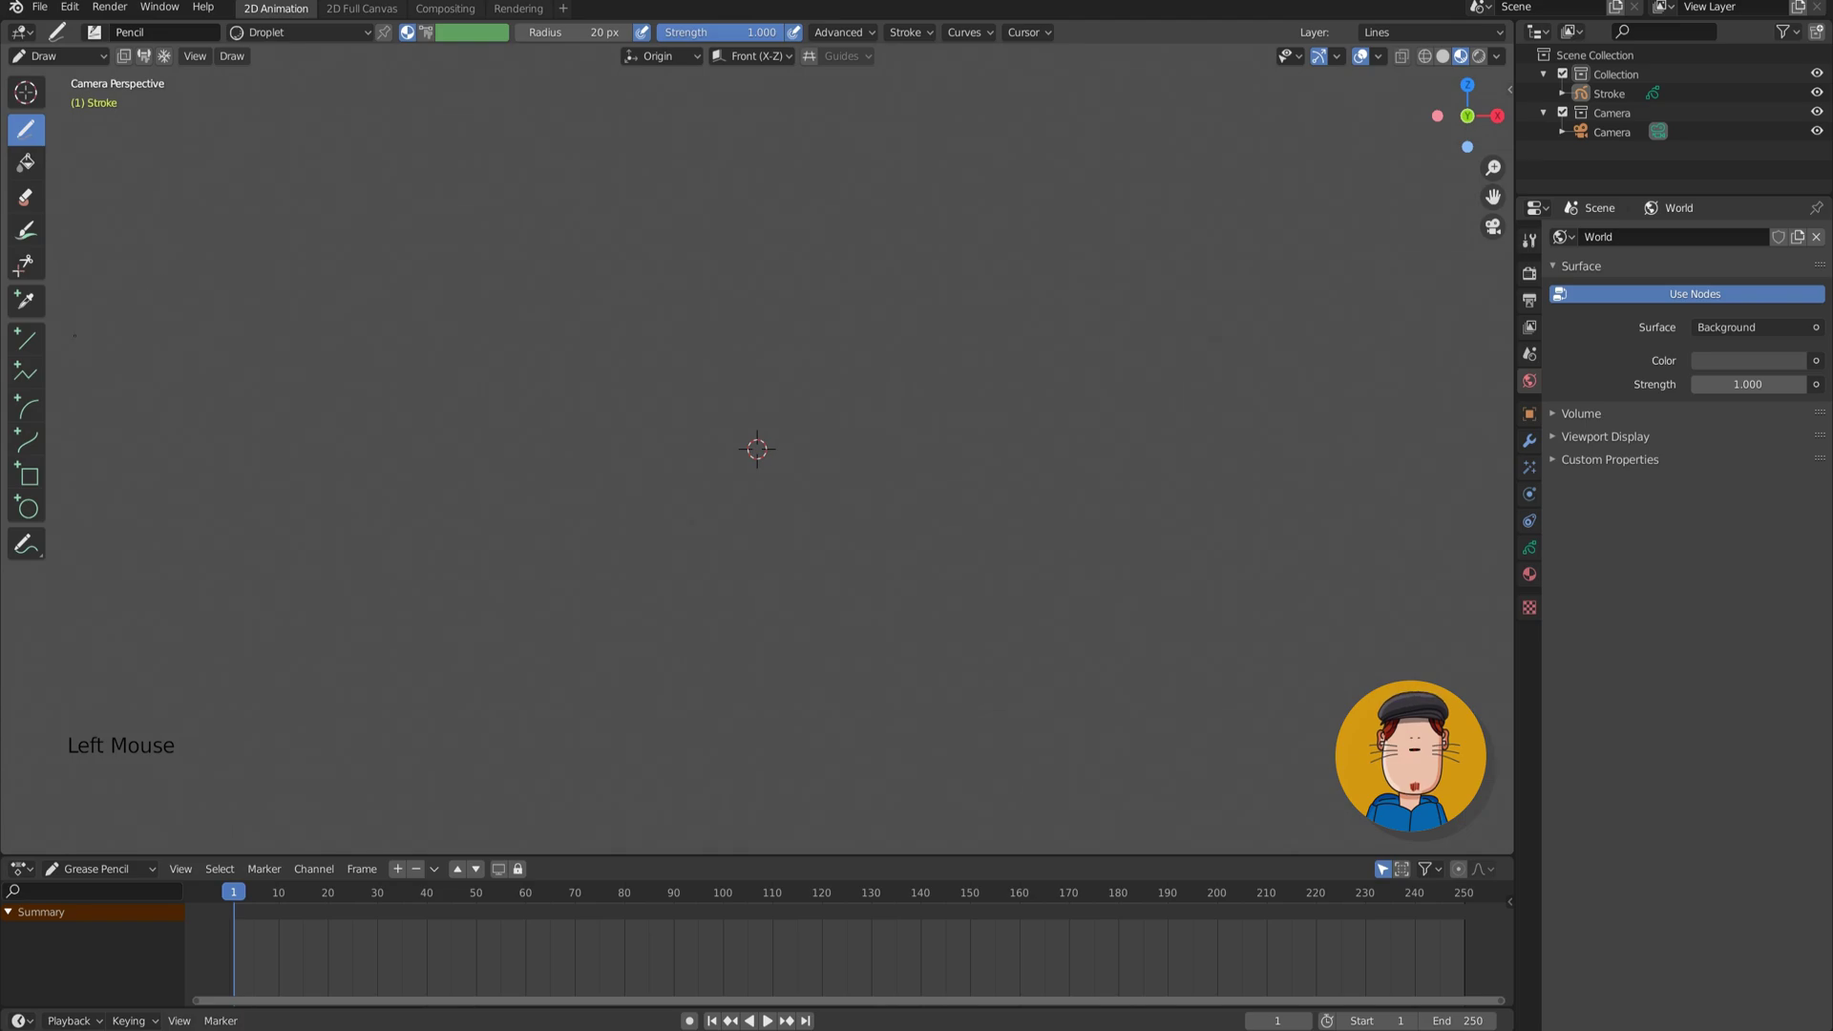
Draw a straight vertical line down the centre of the camera frame.
{"action": "left_click", "coordinate": [26, 339]}
{"action": "scroll", "coordinate": [744, 385], "scroll_direction": "down", "scroll_amount": 2}
{"action": "left_click", "coordinate": [752, 369]}
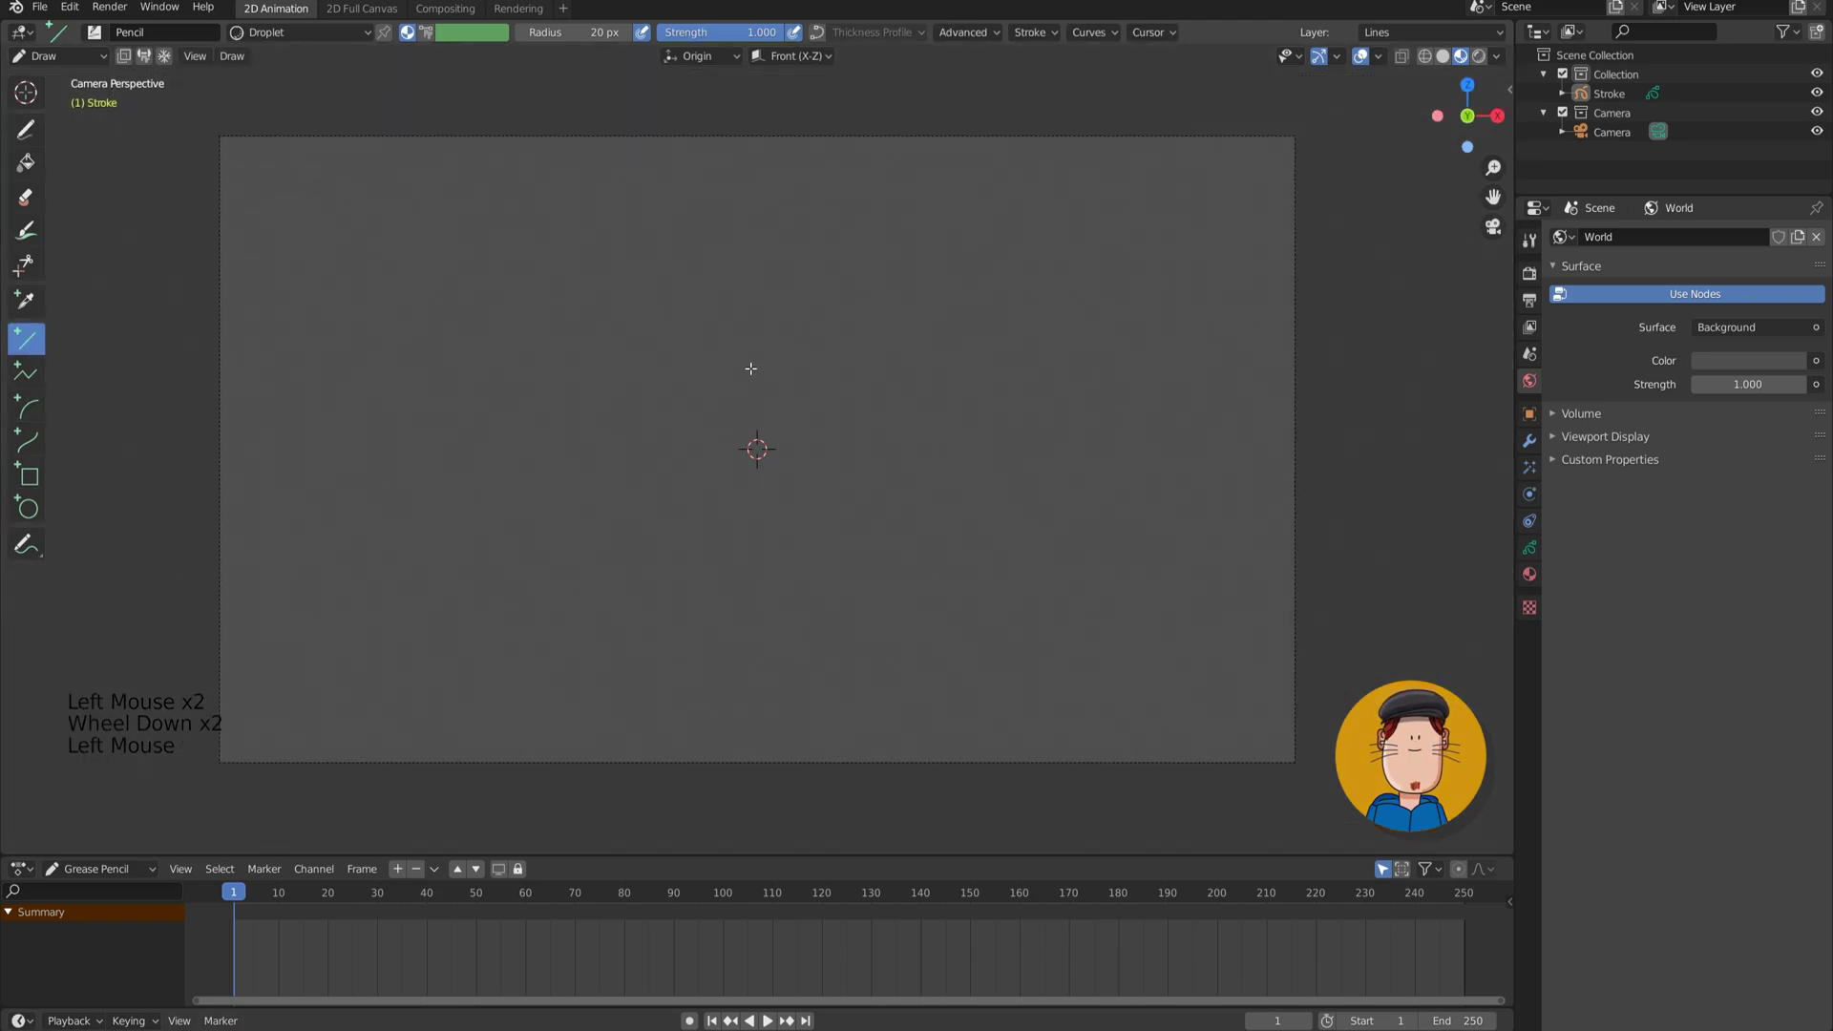
{"action": "left_click_drag", "start_coordinate": [751, 368], "coordinate": [750, 485]}
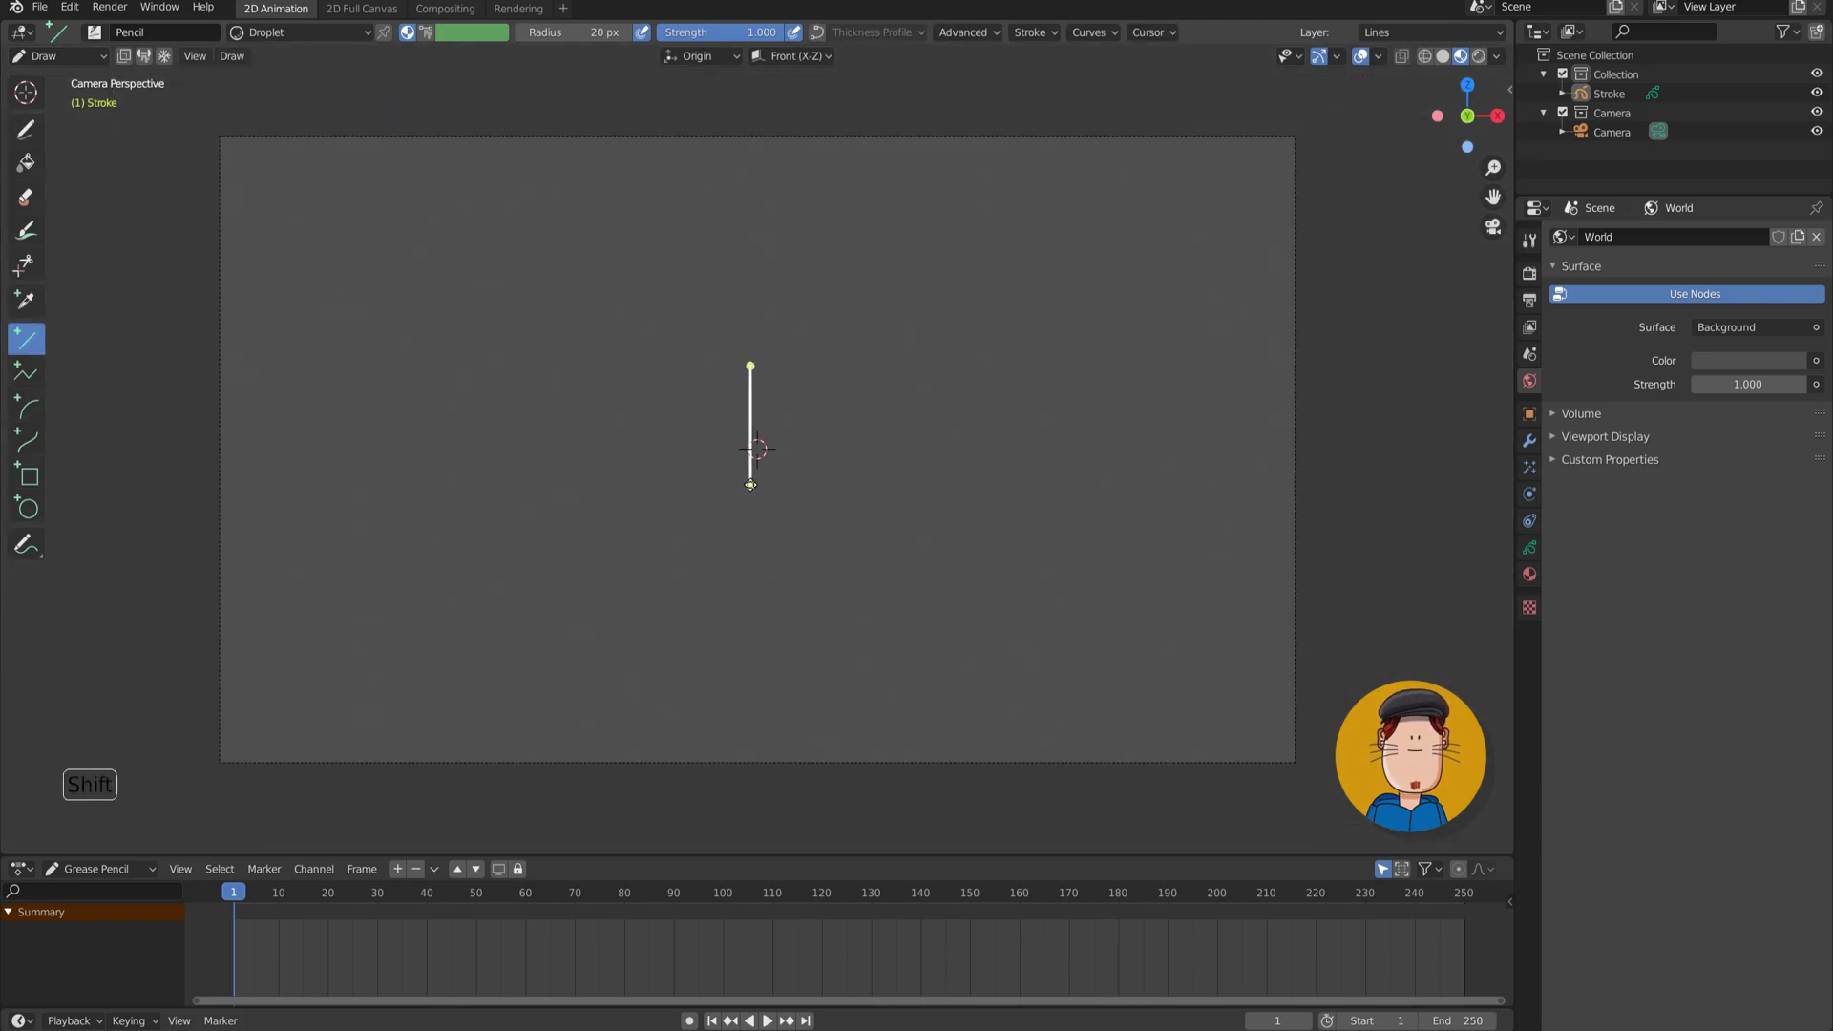
Thin the line's top end in Sculpt Mode with the Thickness brush, strength 0.2, radius 83.
{"action": "key", "text": "Tab"}
{"action": "key", "text": "Tab"}
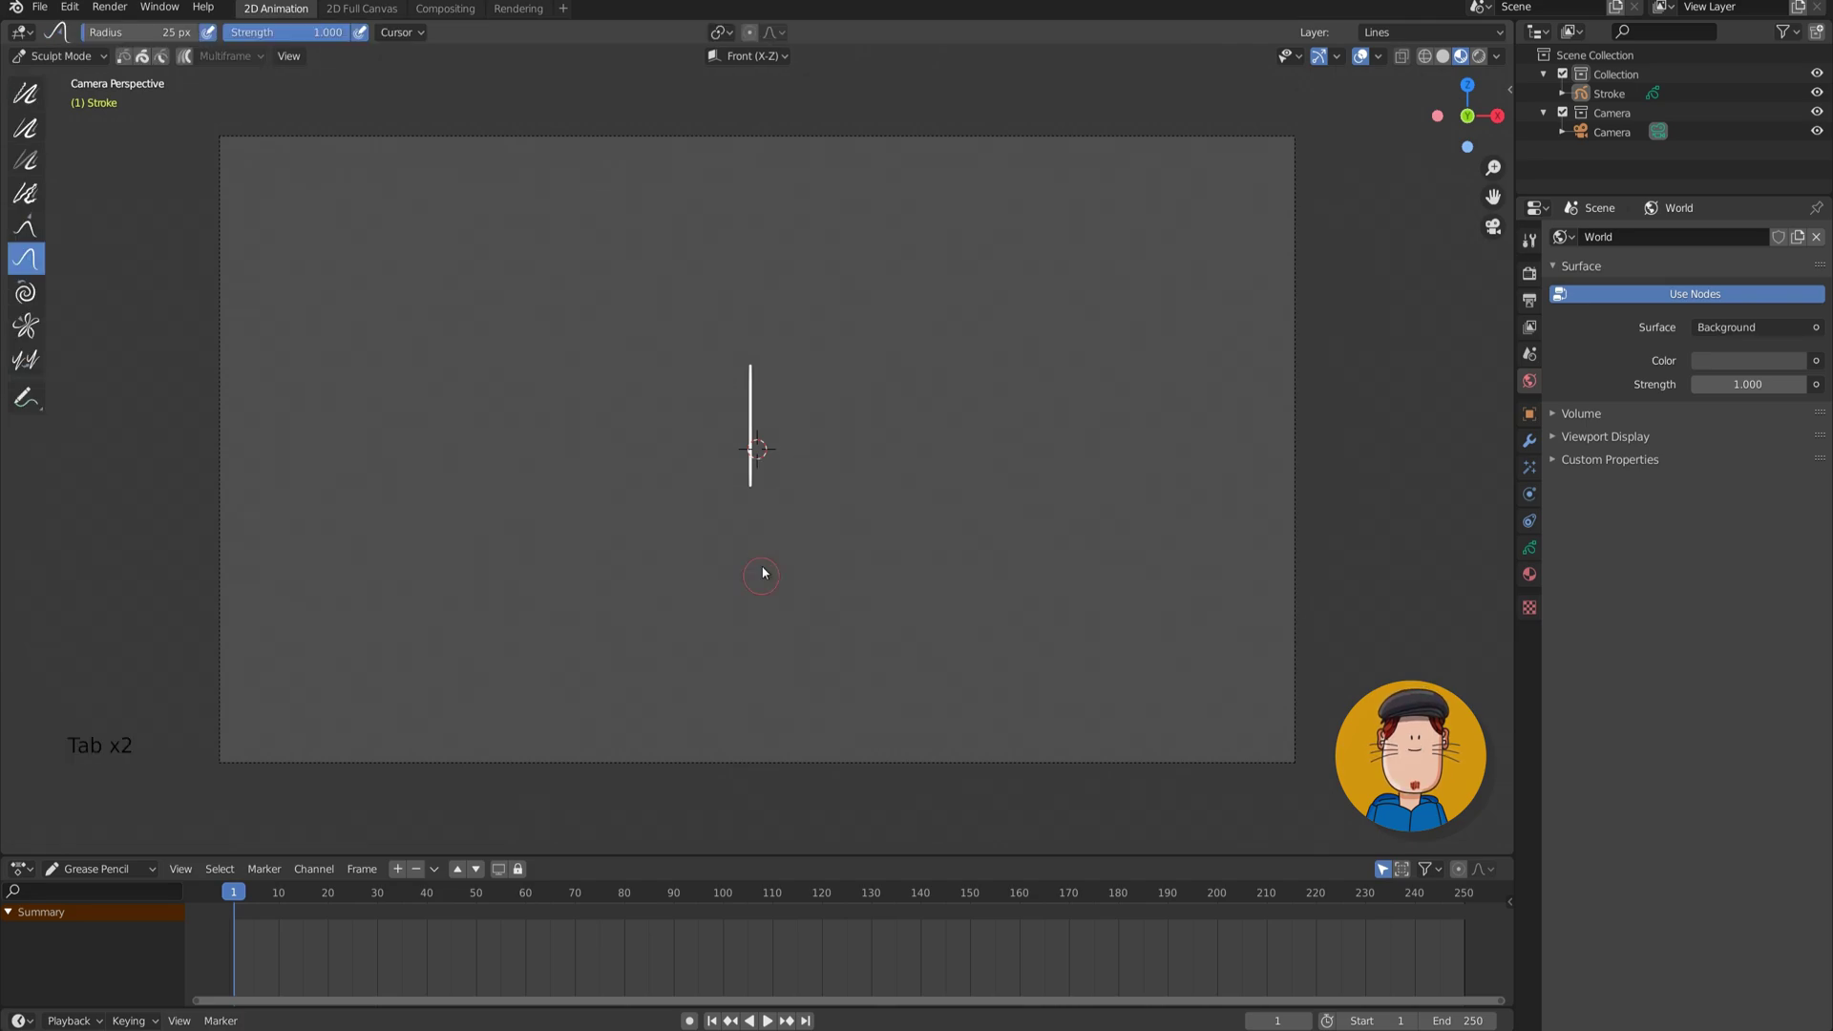
{"action": "scroll", "coordinate": [749, 401], "scroll_direction": "up", "scroll_amount": 4}
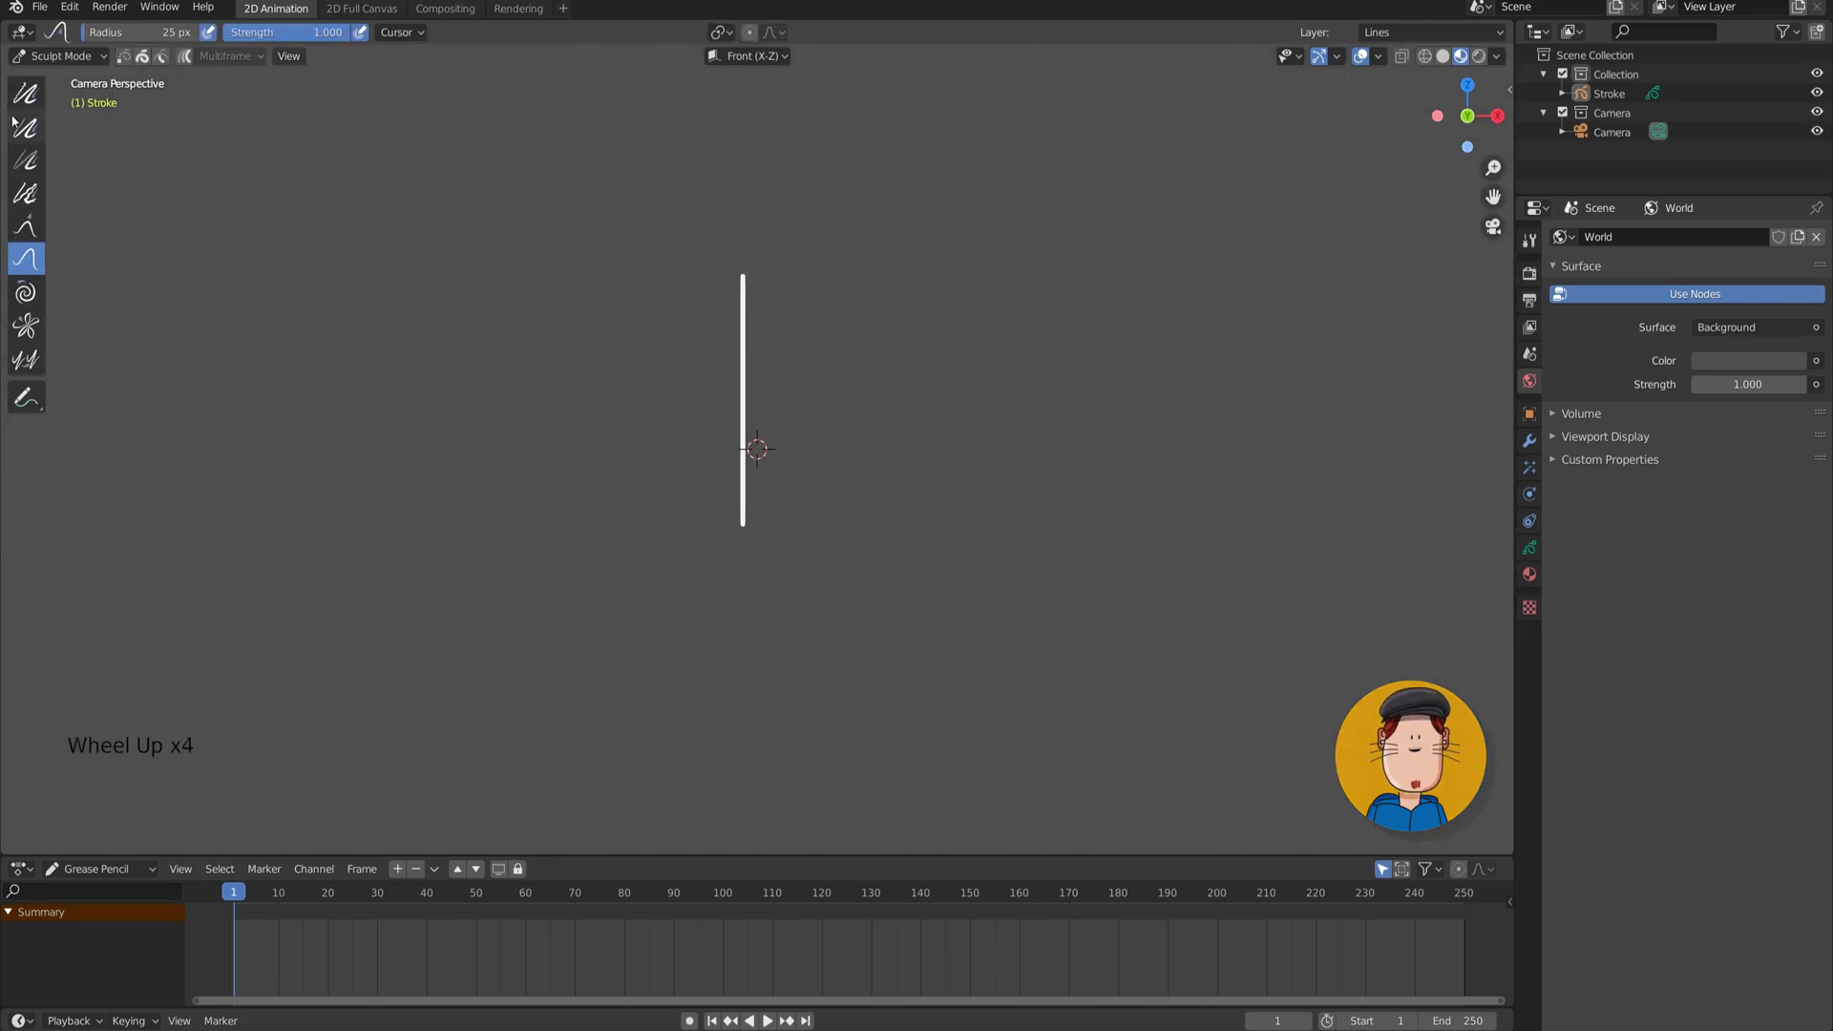
{"action": "left_click", "coordinate": [21, 125]}
{"action": "left_click_drag", "start_coordinate": [295, 37], "coordinate": [195, 36]}
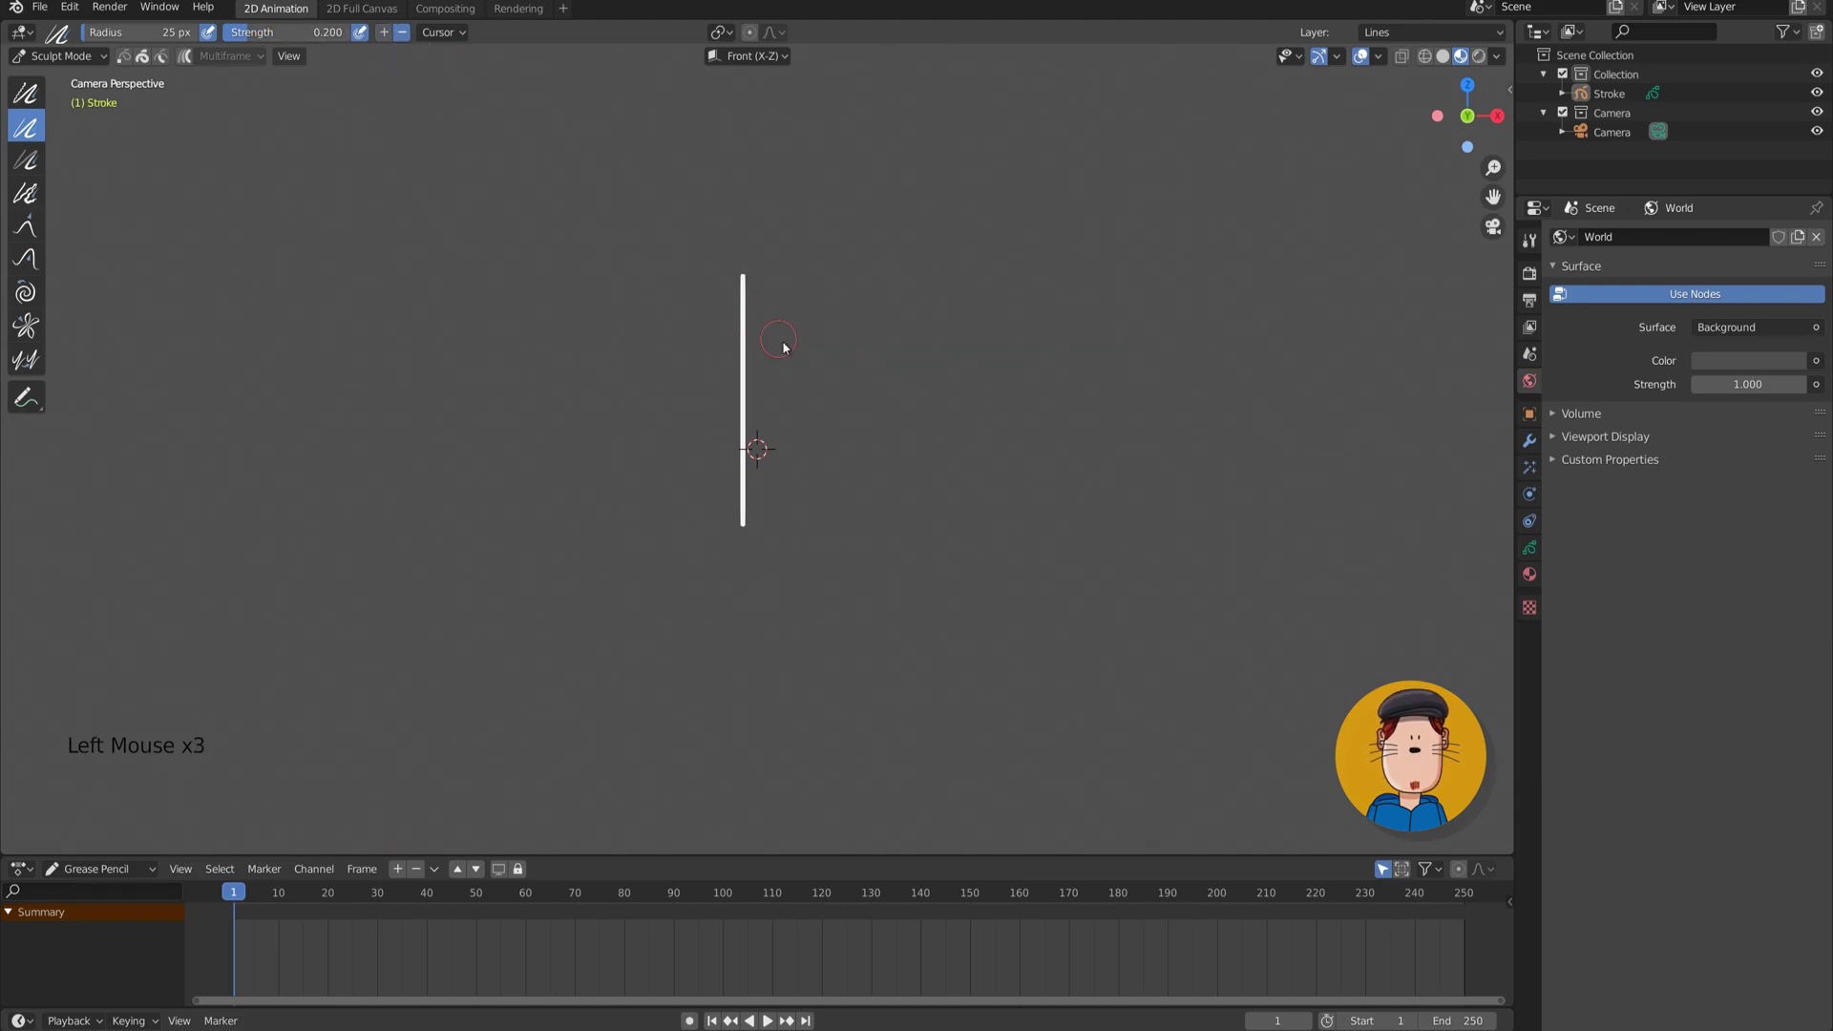
{"action": "key", "text": "f"}
{"action": "left_click", "coordinate": [856, 368]}
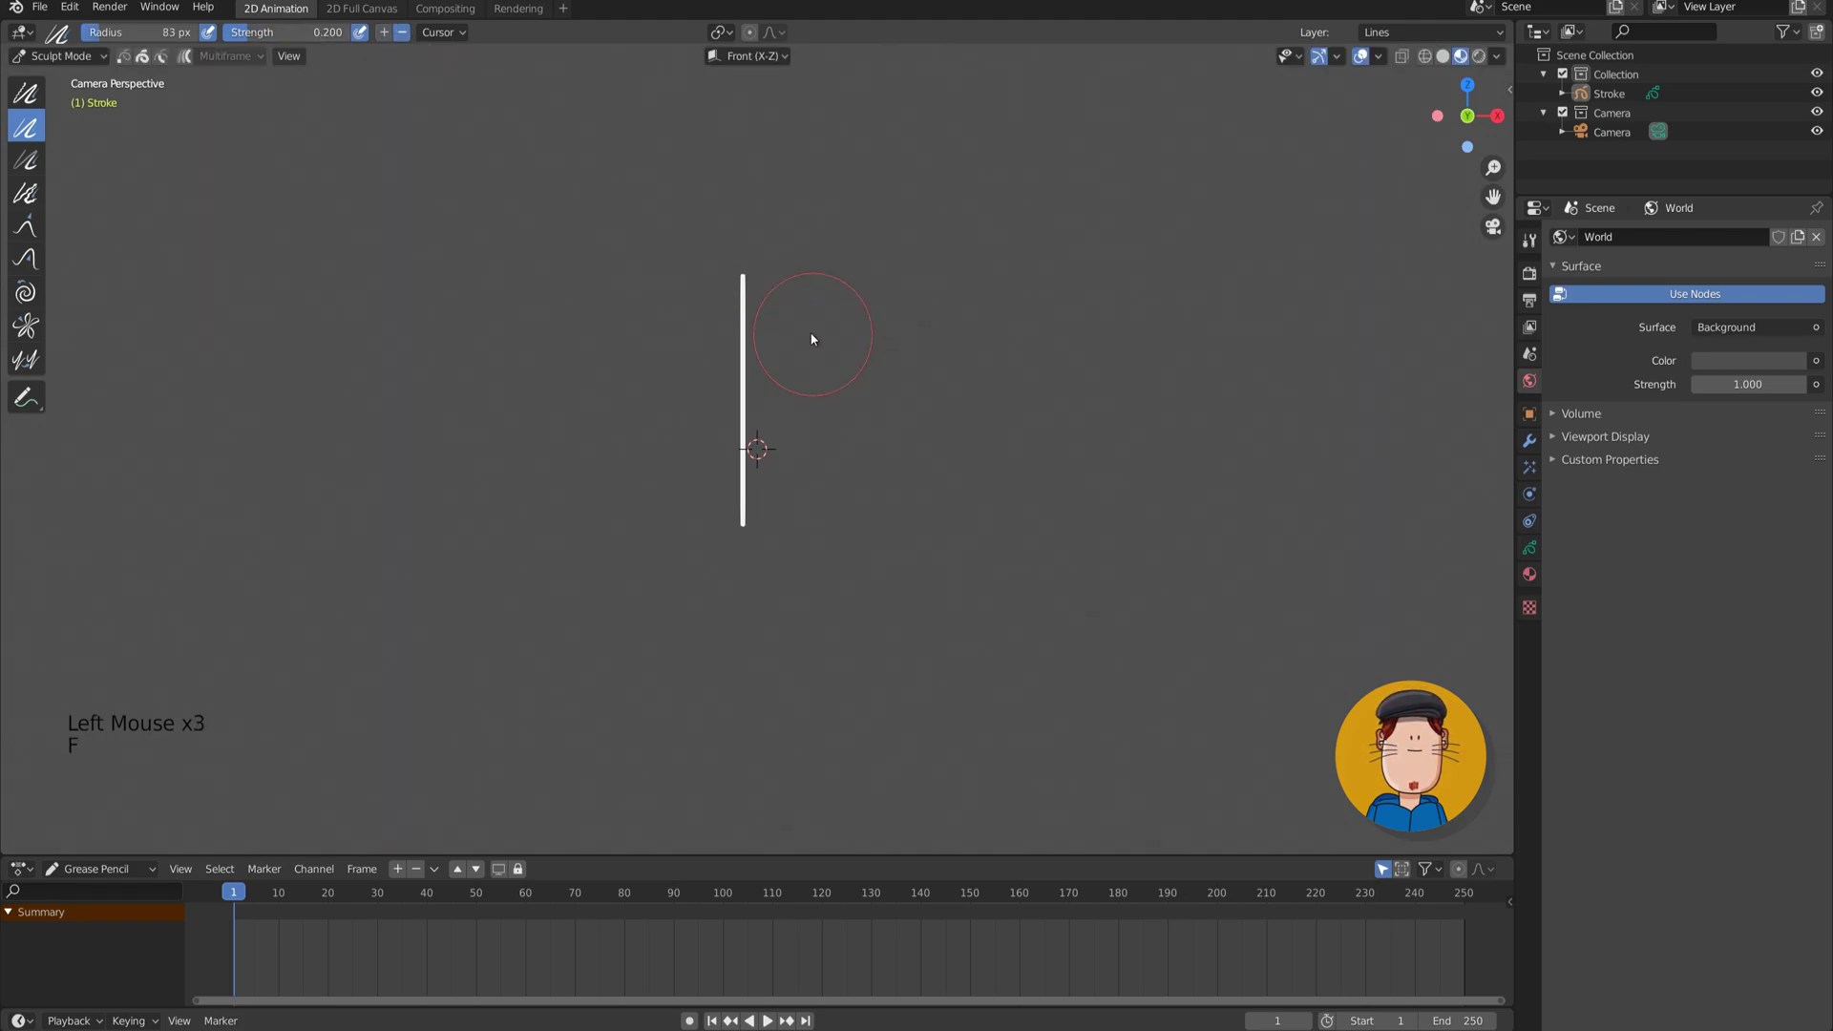
{"action": "left_click", "coordinate": [749, 299]}
{"action": "left_click", "coordinate": [748, 299]}
{"action": "left_click", "coordinate": [748, 301]}
{"action": "left_click", "coordinate": [748, 302]}
{"action": "left_click", "coordinate": [749, 306]}
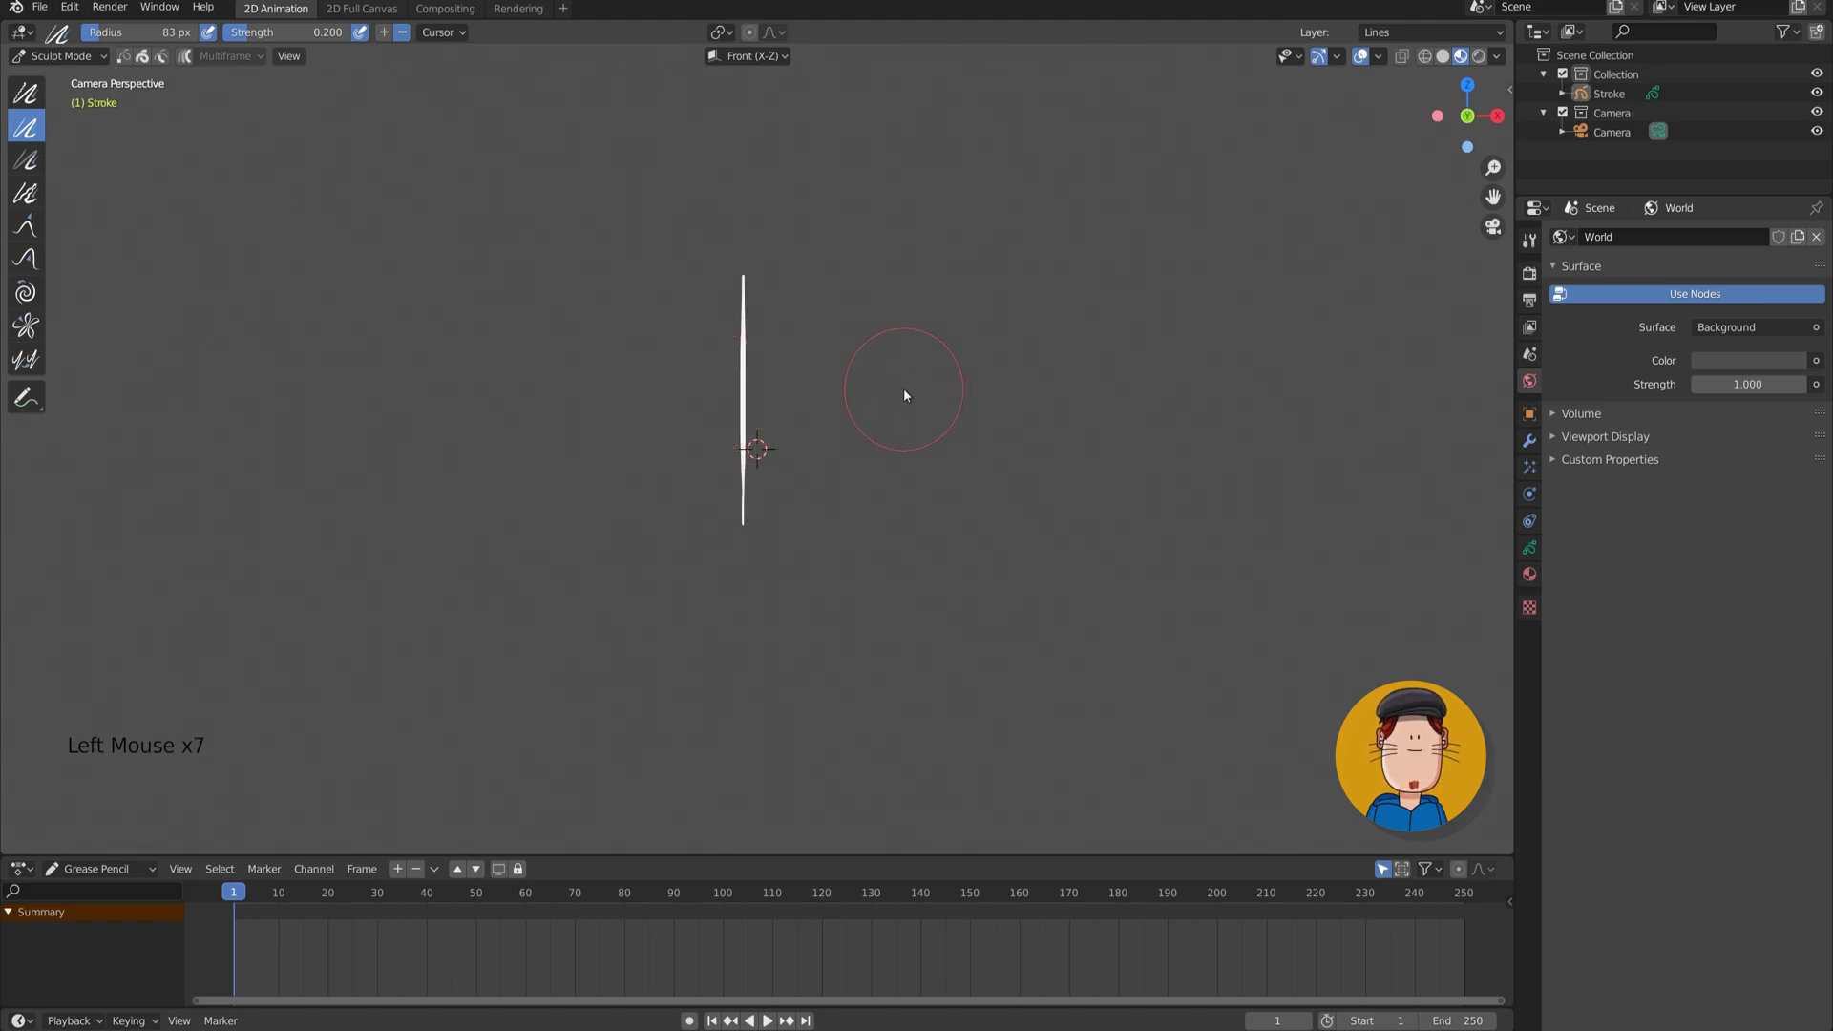
Select all the line's points and move them upward.
{"action": "key", "text": "Tab"}
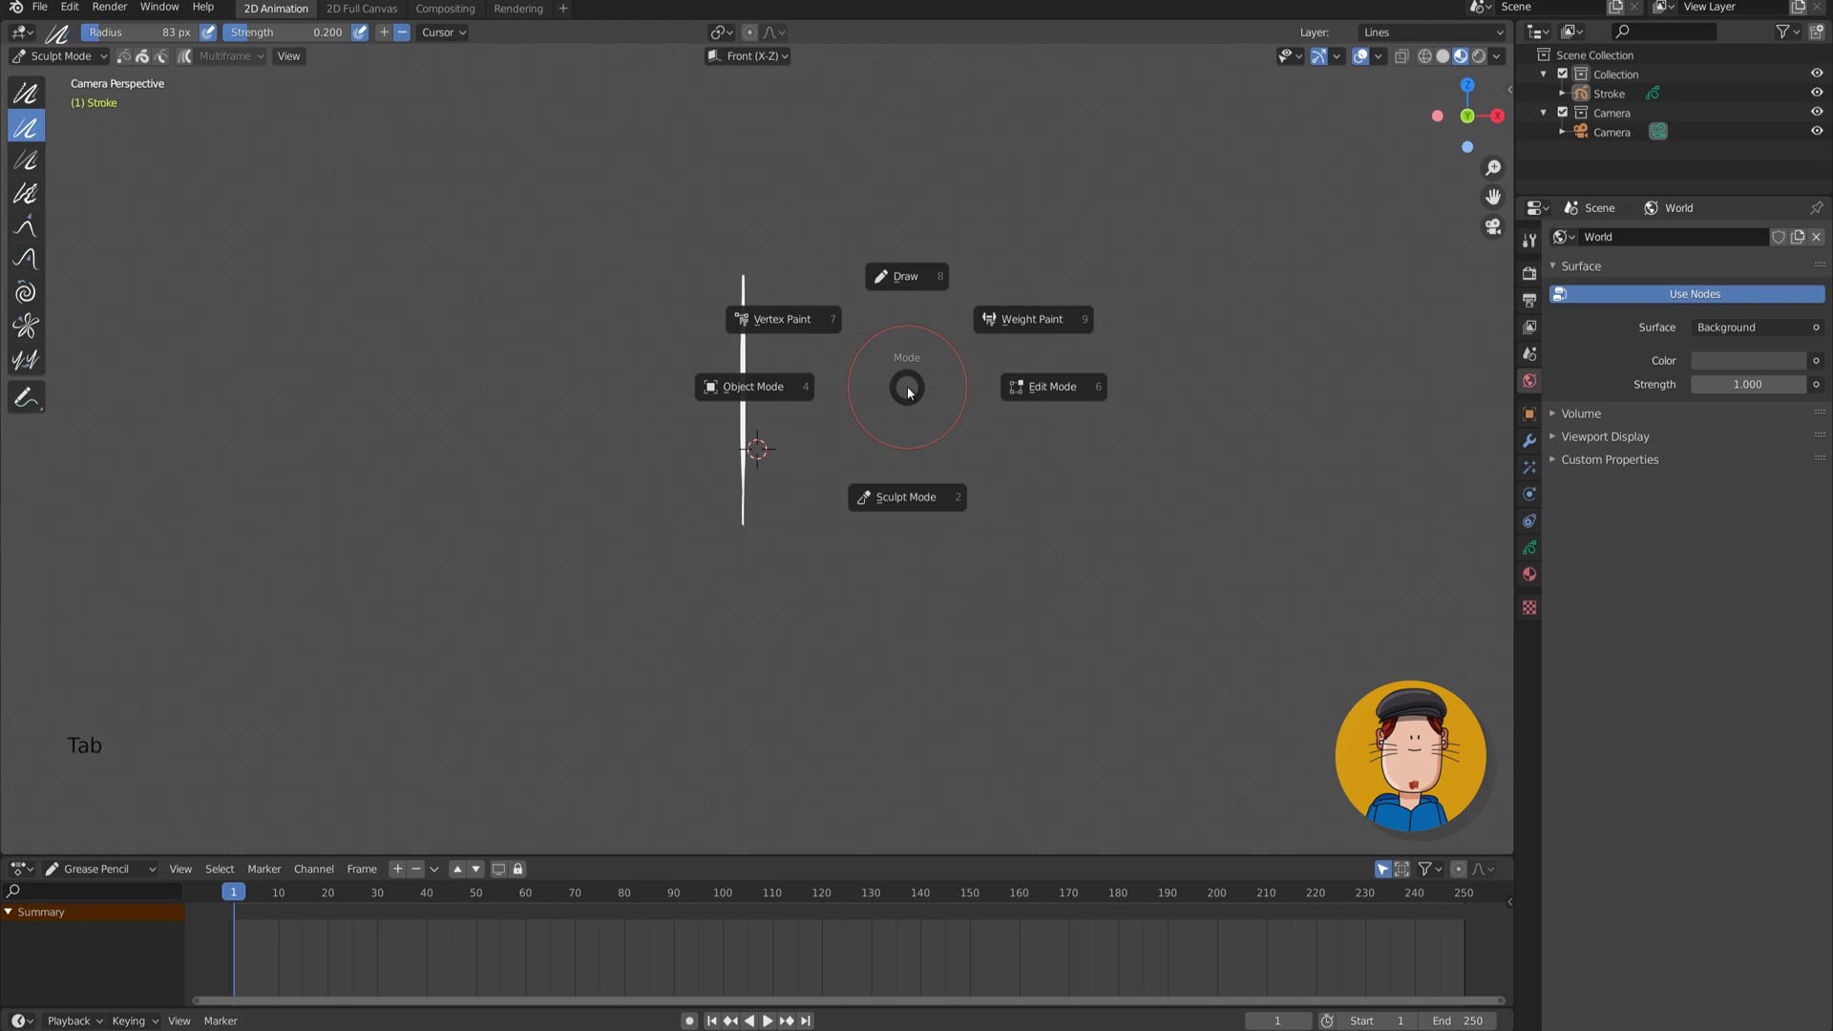
{"action": "key", "text": "a"}
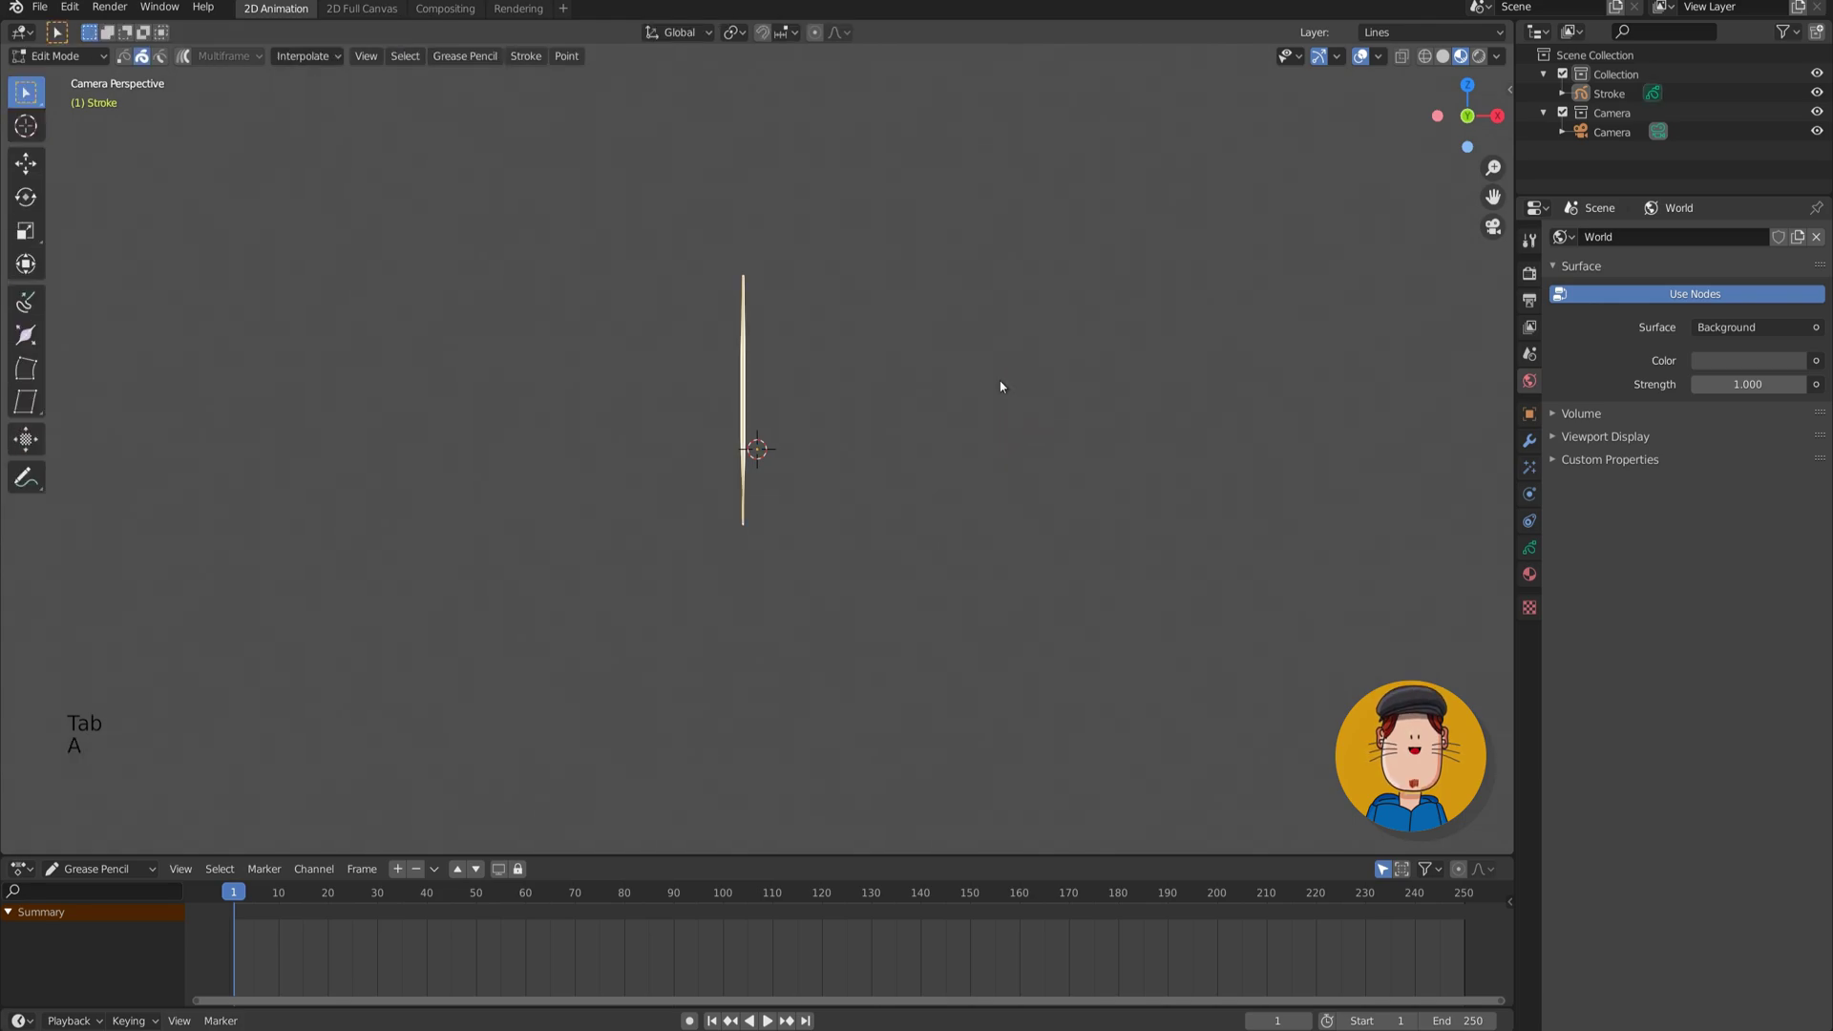
{"action": "key", "text": "g"}
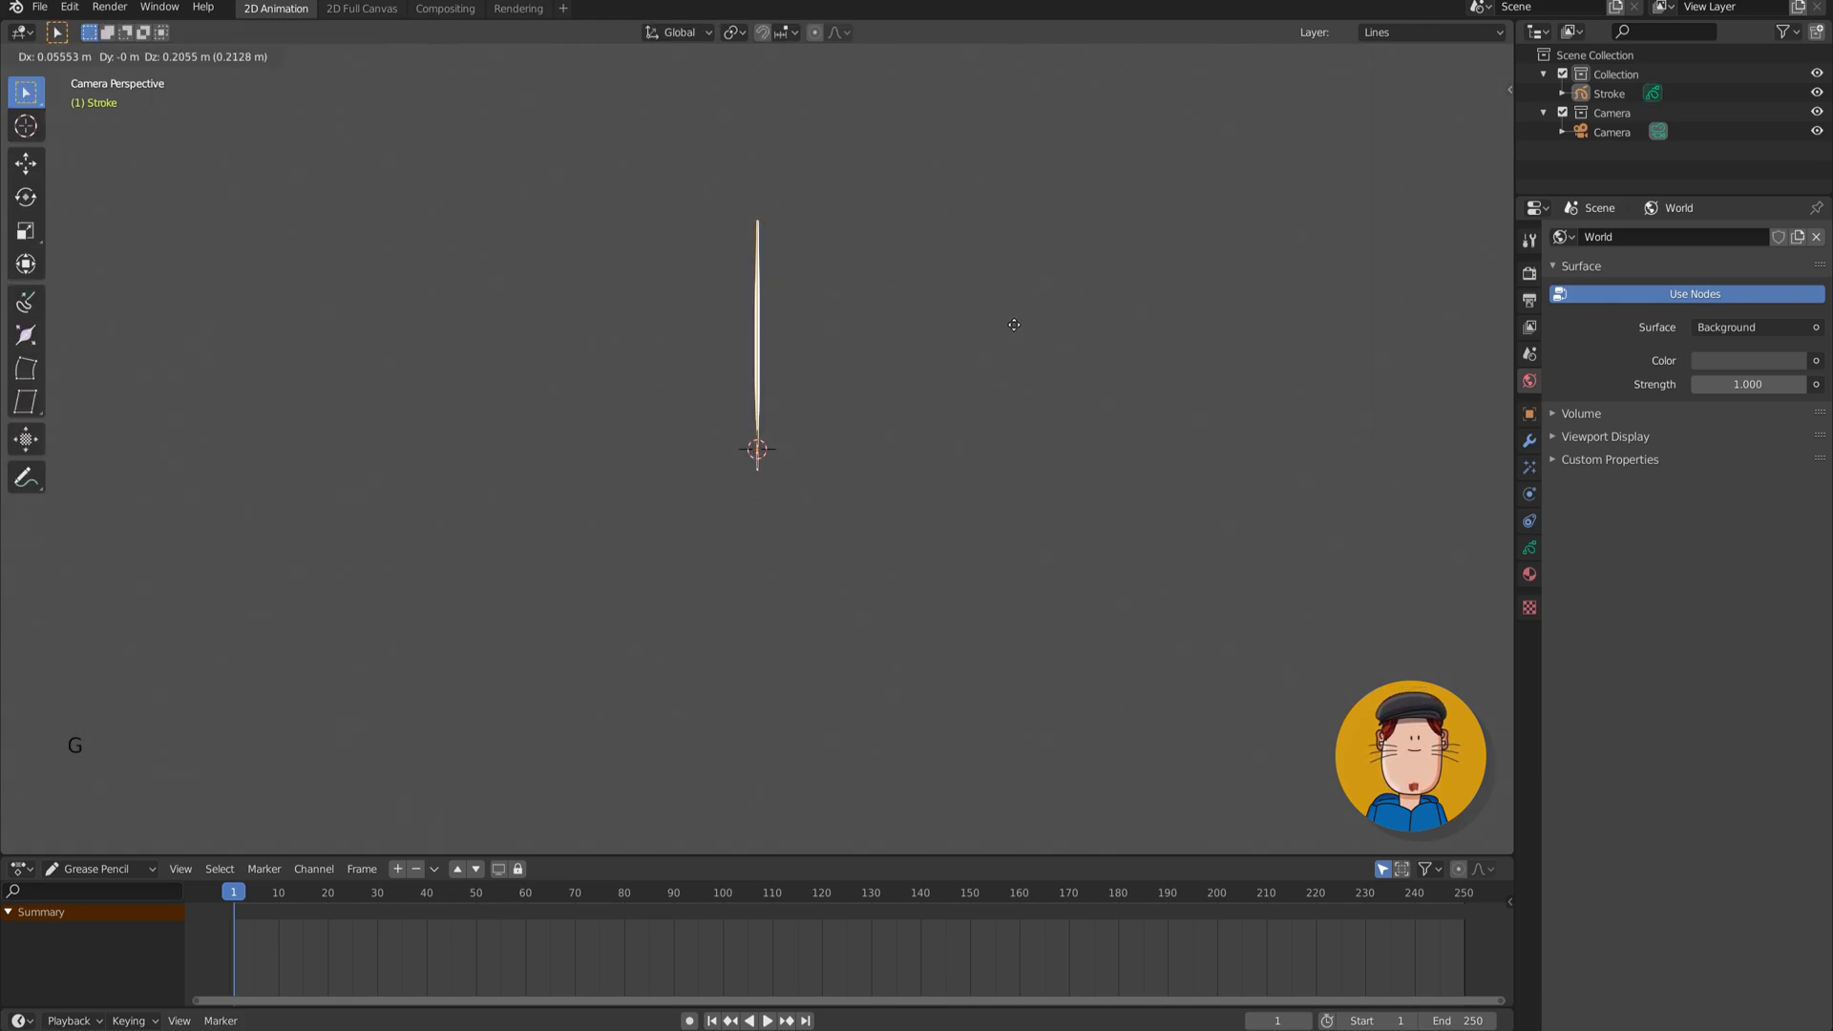
{"action": "left_click", "coordinate": [804, 445]}
{"action": "scroll", "coordinate": [754, 462], "scroll_direction": "up", "scroll_amount": 6}
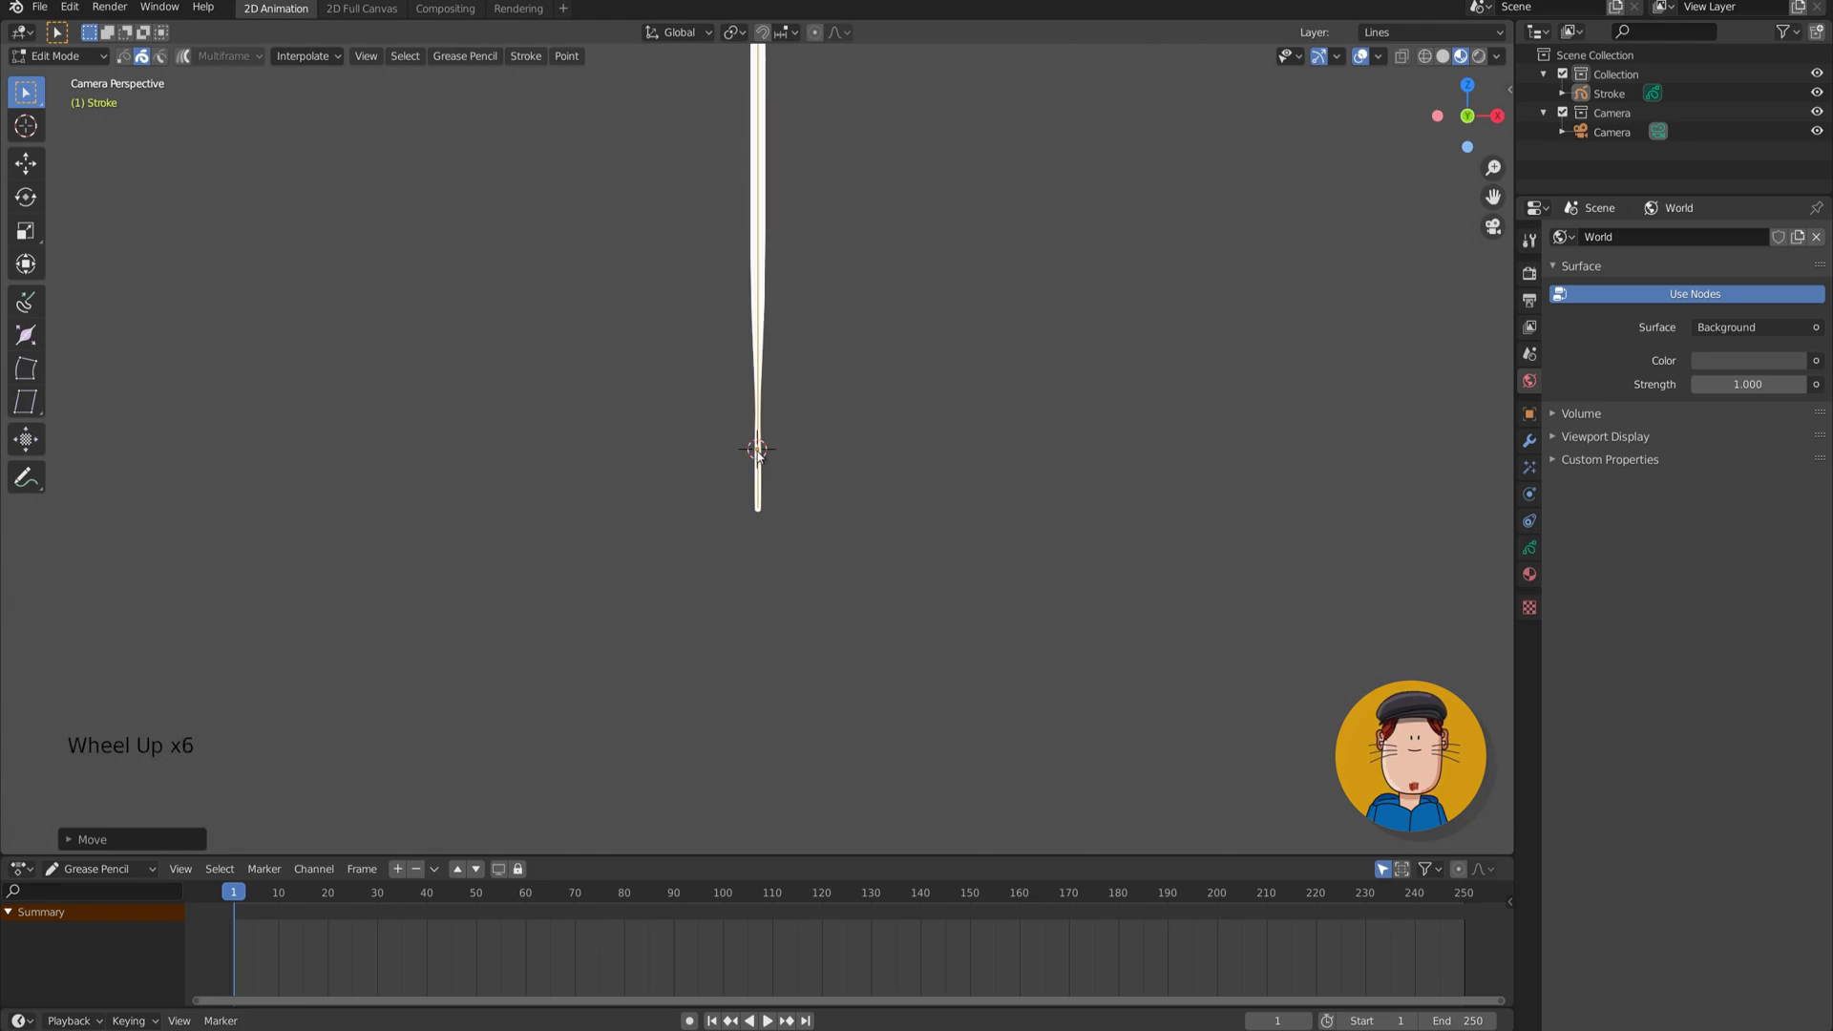
{"action": "scroll", "coordinate": [759, 460], "scroll_direction": "down", "scroll_amount": 3}
{"action": "scroll", "coordinate": [759, 459], "scroll_direction": "down", "scroll_amount": 5}
{"action": "scroll", "coordinate": [758, 459], "scroll_direction": "up", "scroll_amount": 1}
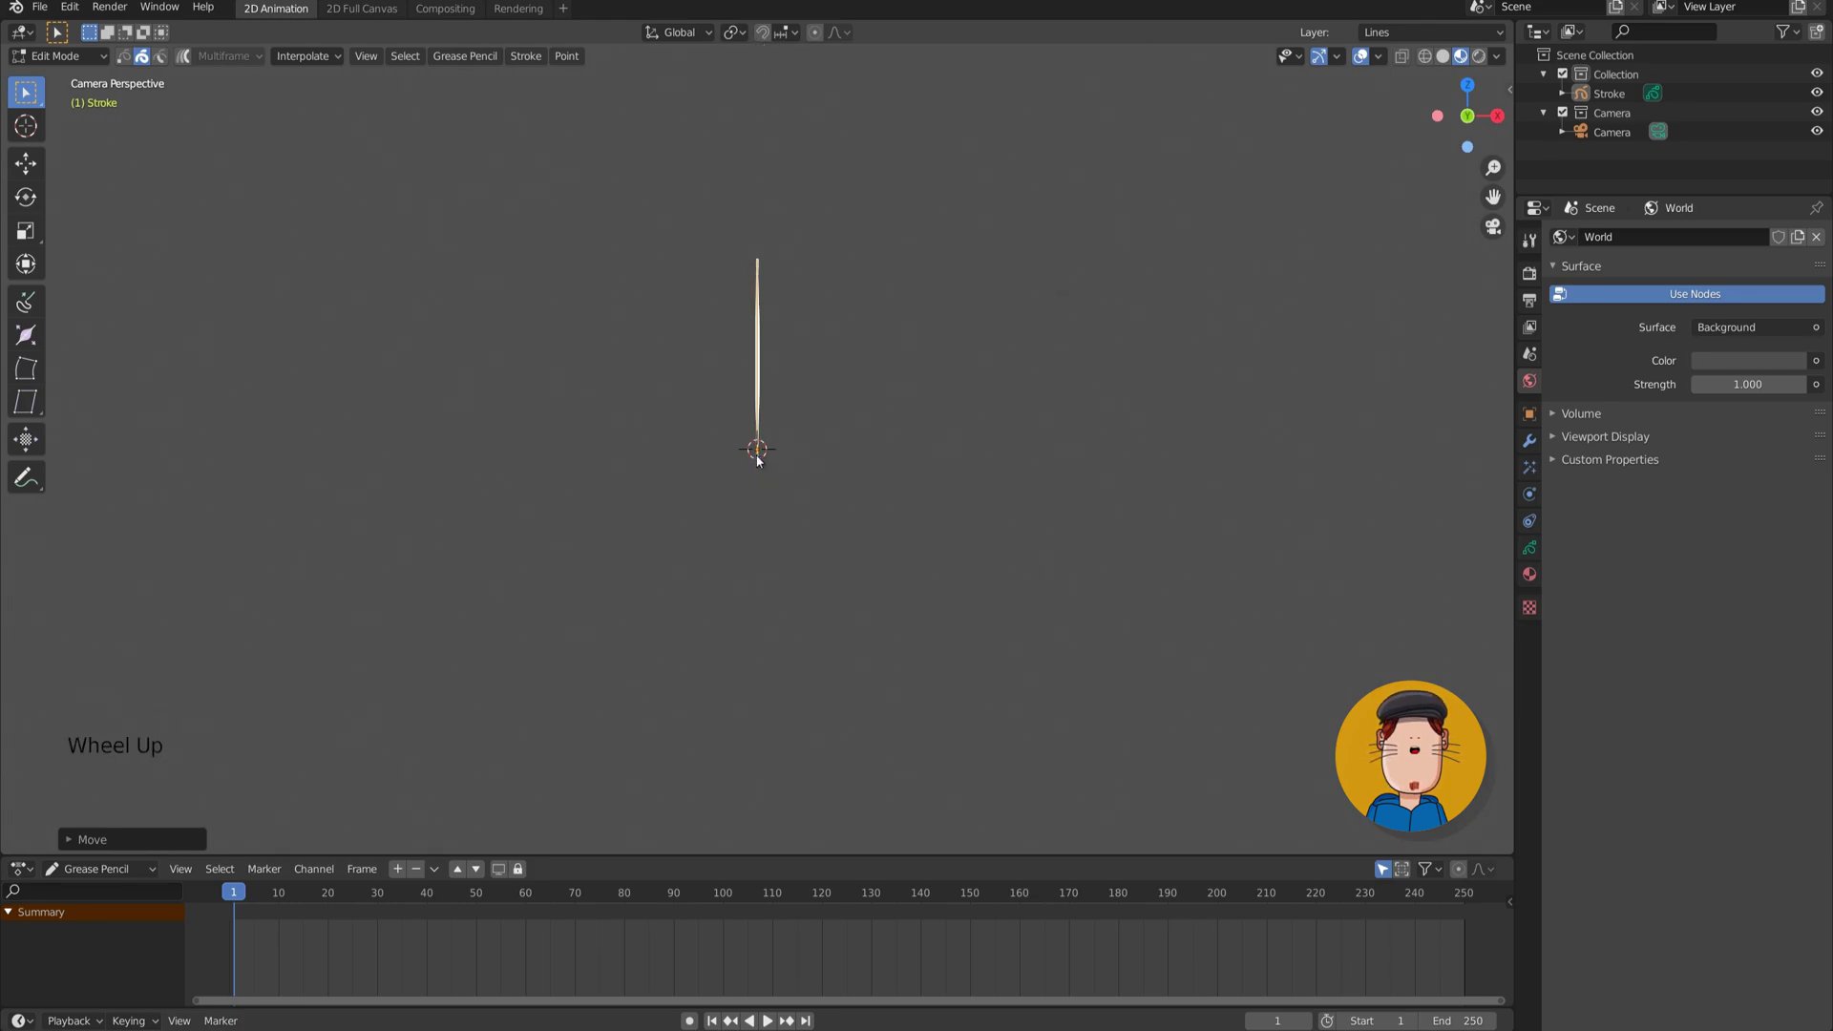
In Object Mode, move the stroke object left of the camera frame.
{"action": "key", "text": "Tab"}
{"action": "scroll", "coordinate": [654, 456], "scroll_direction": "down", "scroll_amount": 4}
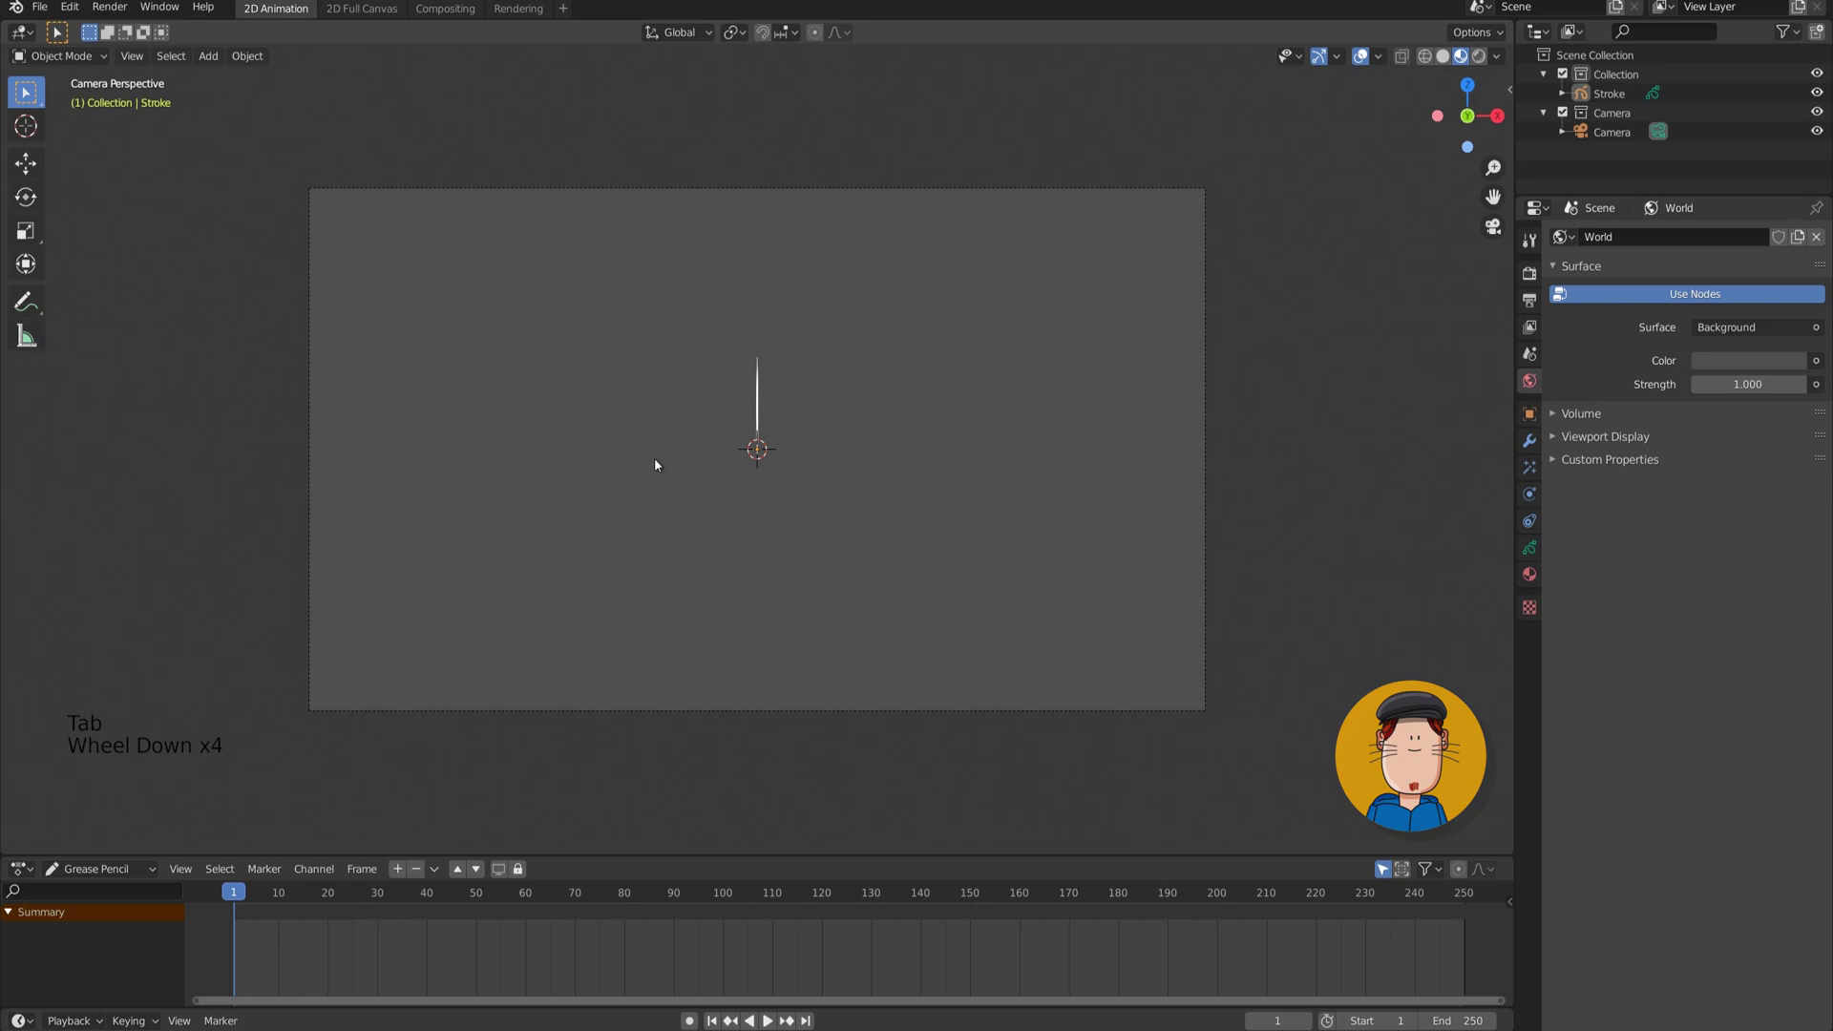
{"action": "key", "text": "g"}
{"action": "key", "text": "g"}
{"action": "right_click", "coordinate": [745, 400]}
{"action": "key", "text": "g"}
{"action": "left_click", "coordinate": [184, 468]}
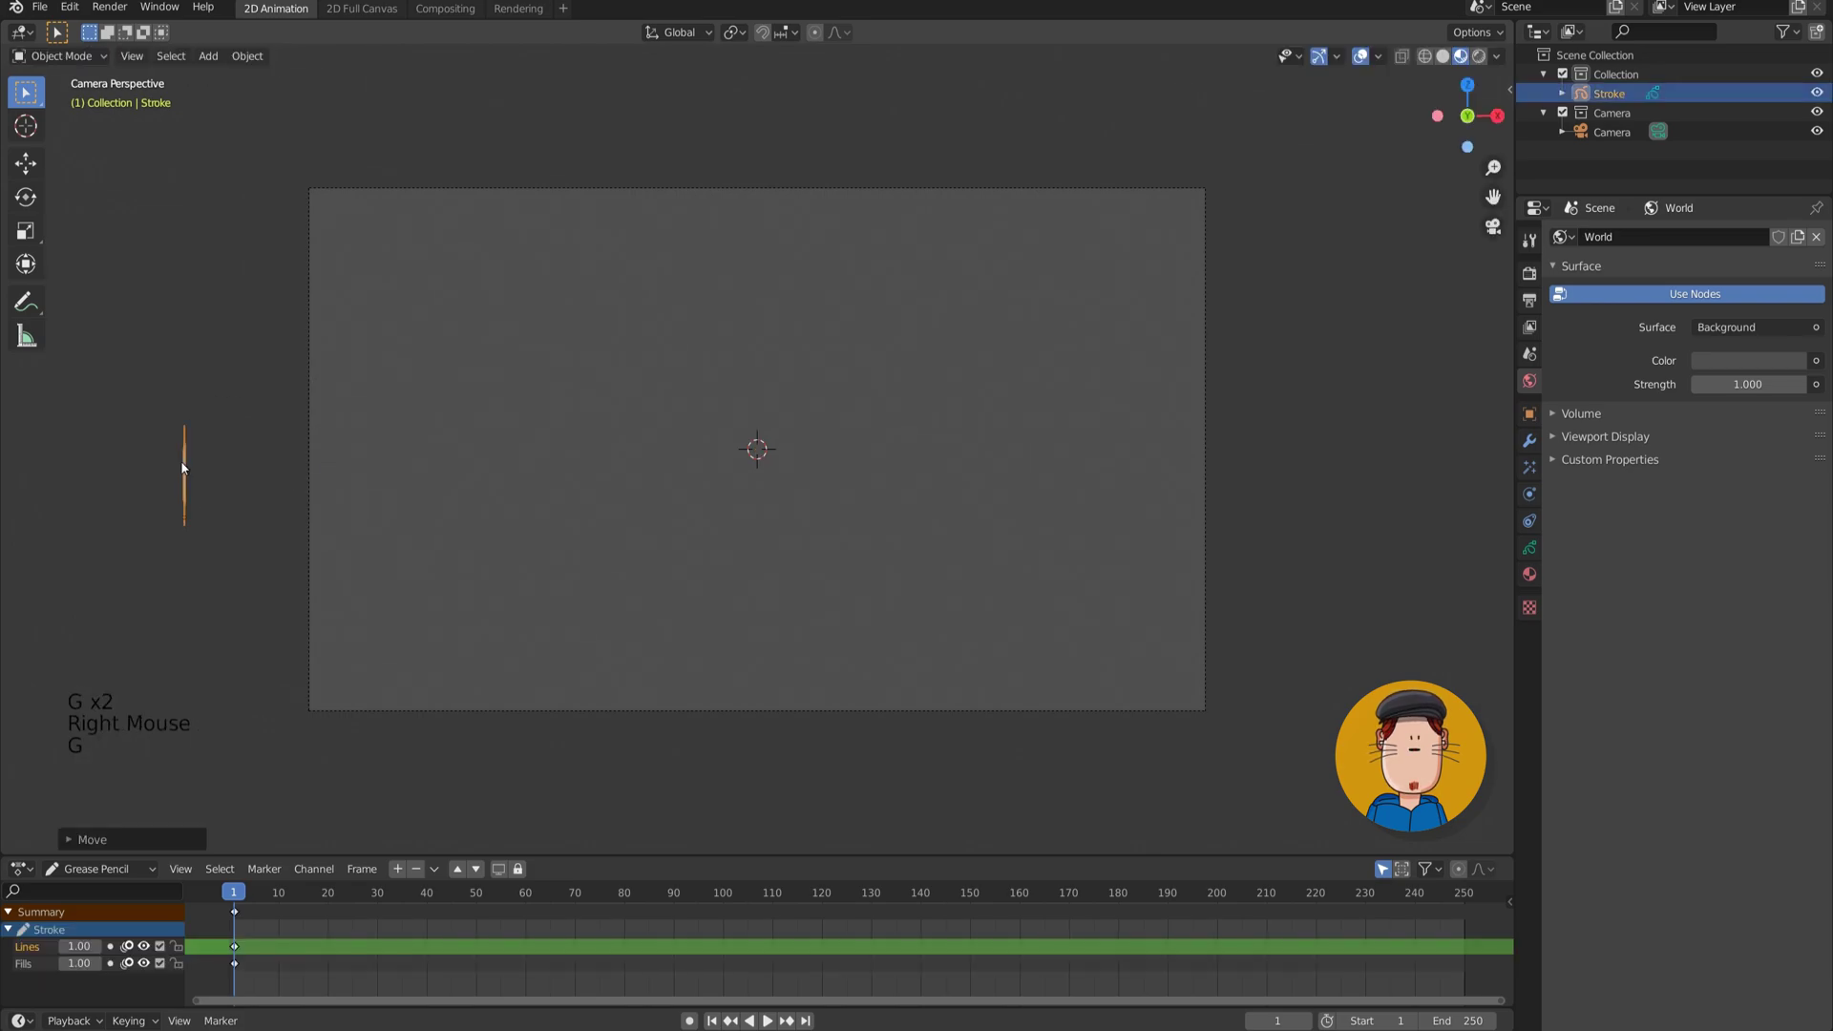
Add a mesh plane and scale it to 0.2 along Y and 5 along X.
{"action": "key", "text": "shift+a"}
{"action": "mouse_move", "coordinate": [668, 479]}
{"action": "left_click", "coordinate": [770, 479]}
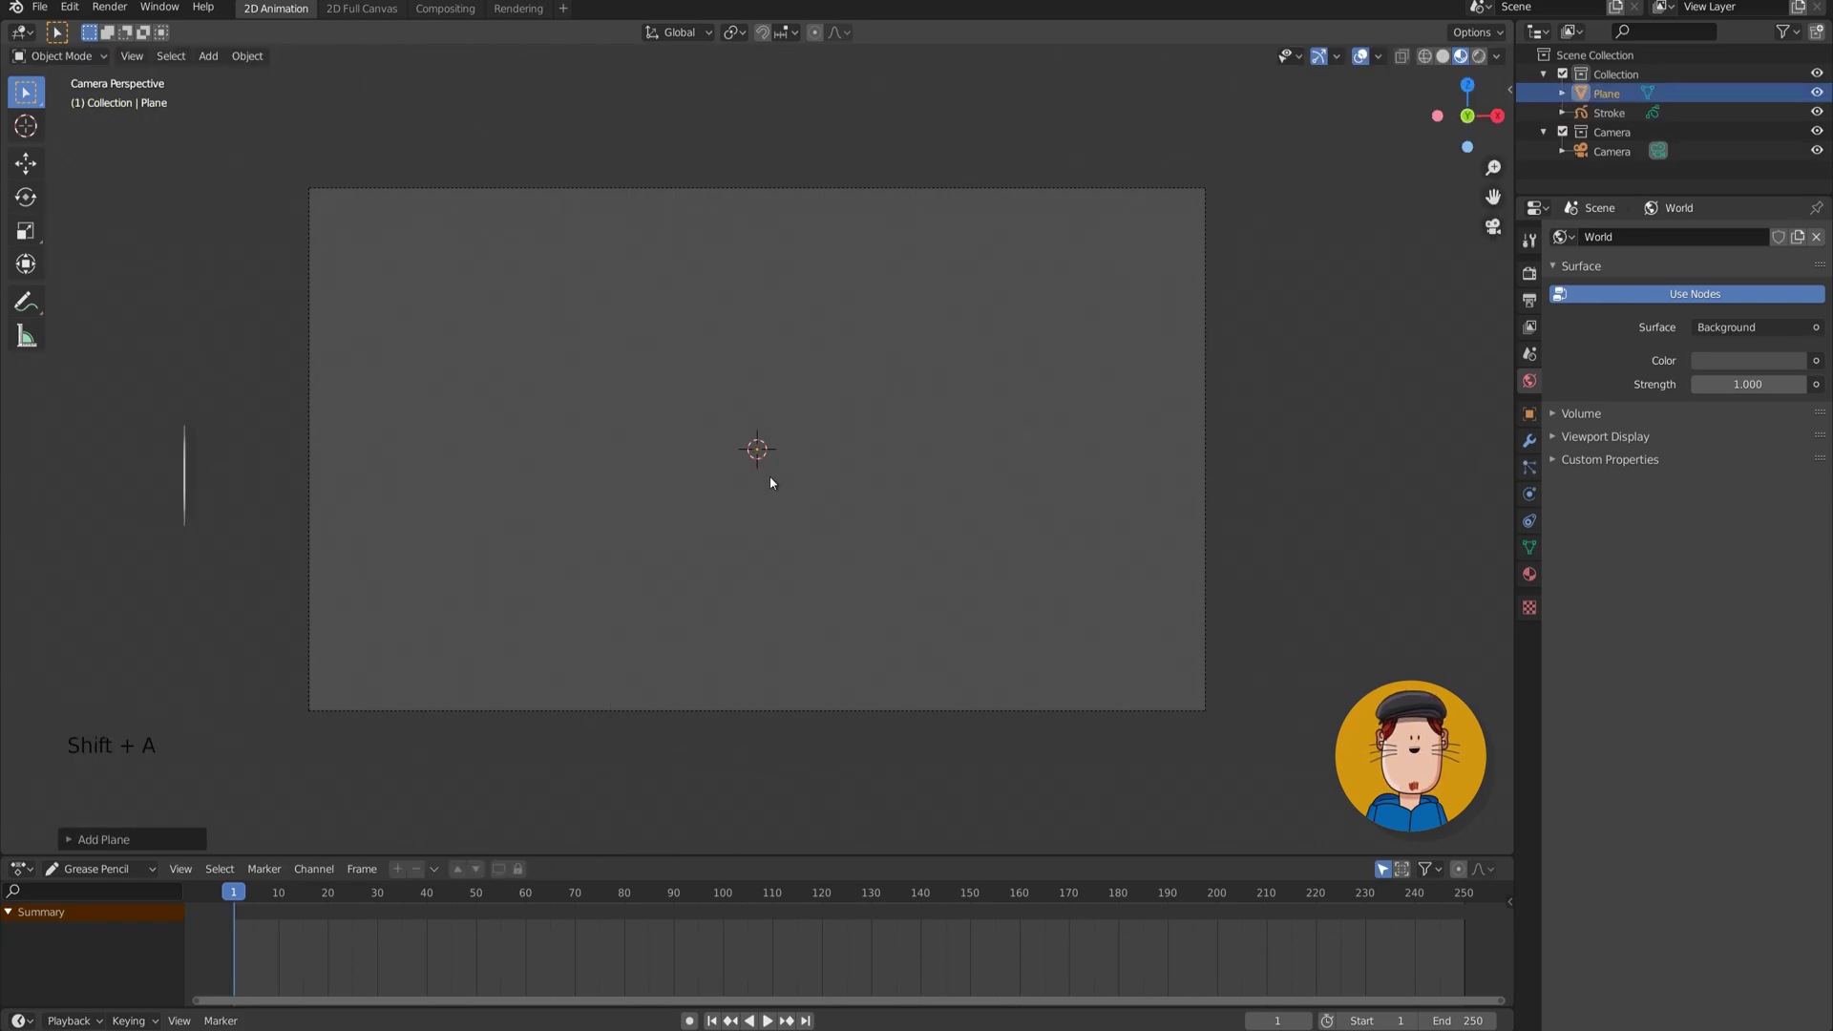
{"action": "middle_click_drag", "start_coordinate": [746, 339], "coordinate": [831, 404]}
{"action": "key", "text": "s"}
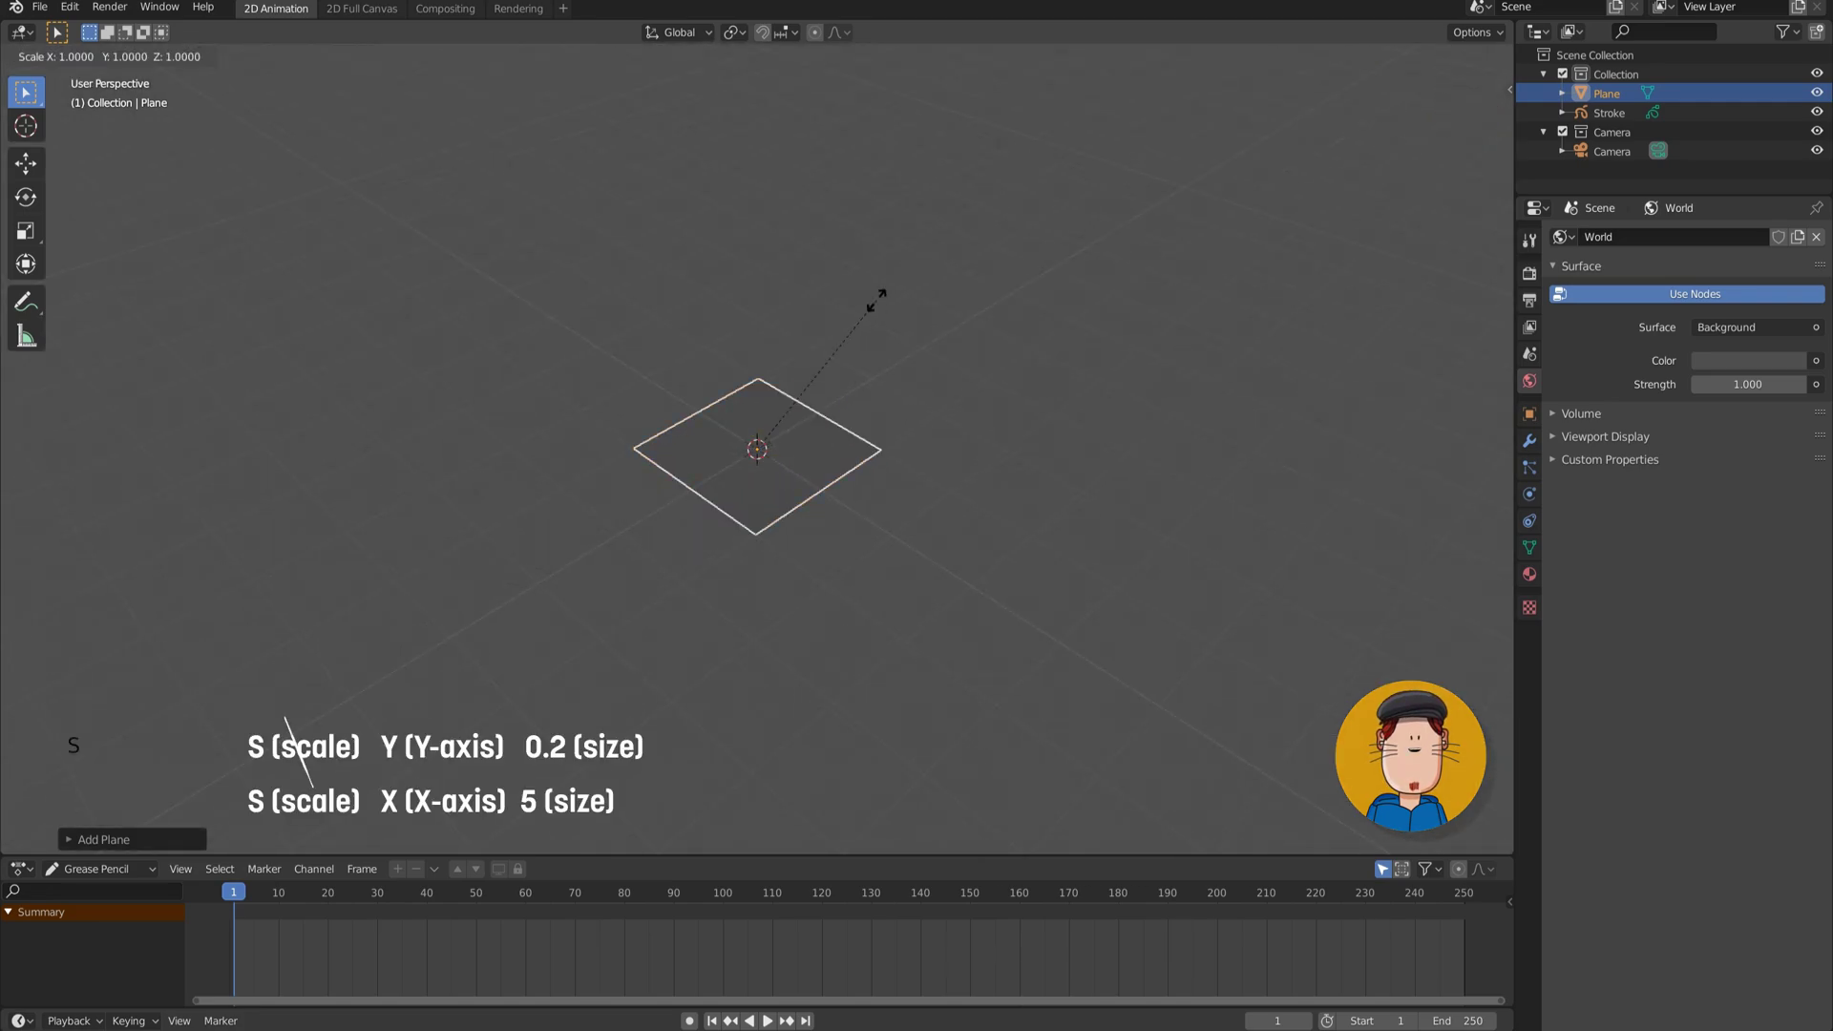
{"action": "type", "text": "y"}
{"action": "type", "text": "0.2"}
{"action": "key", "text": "Return"}
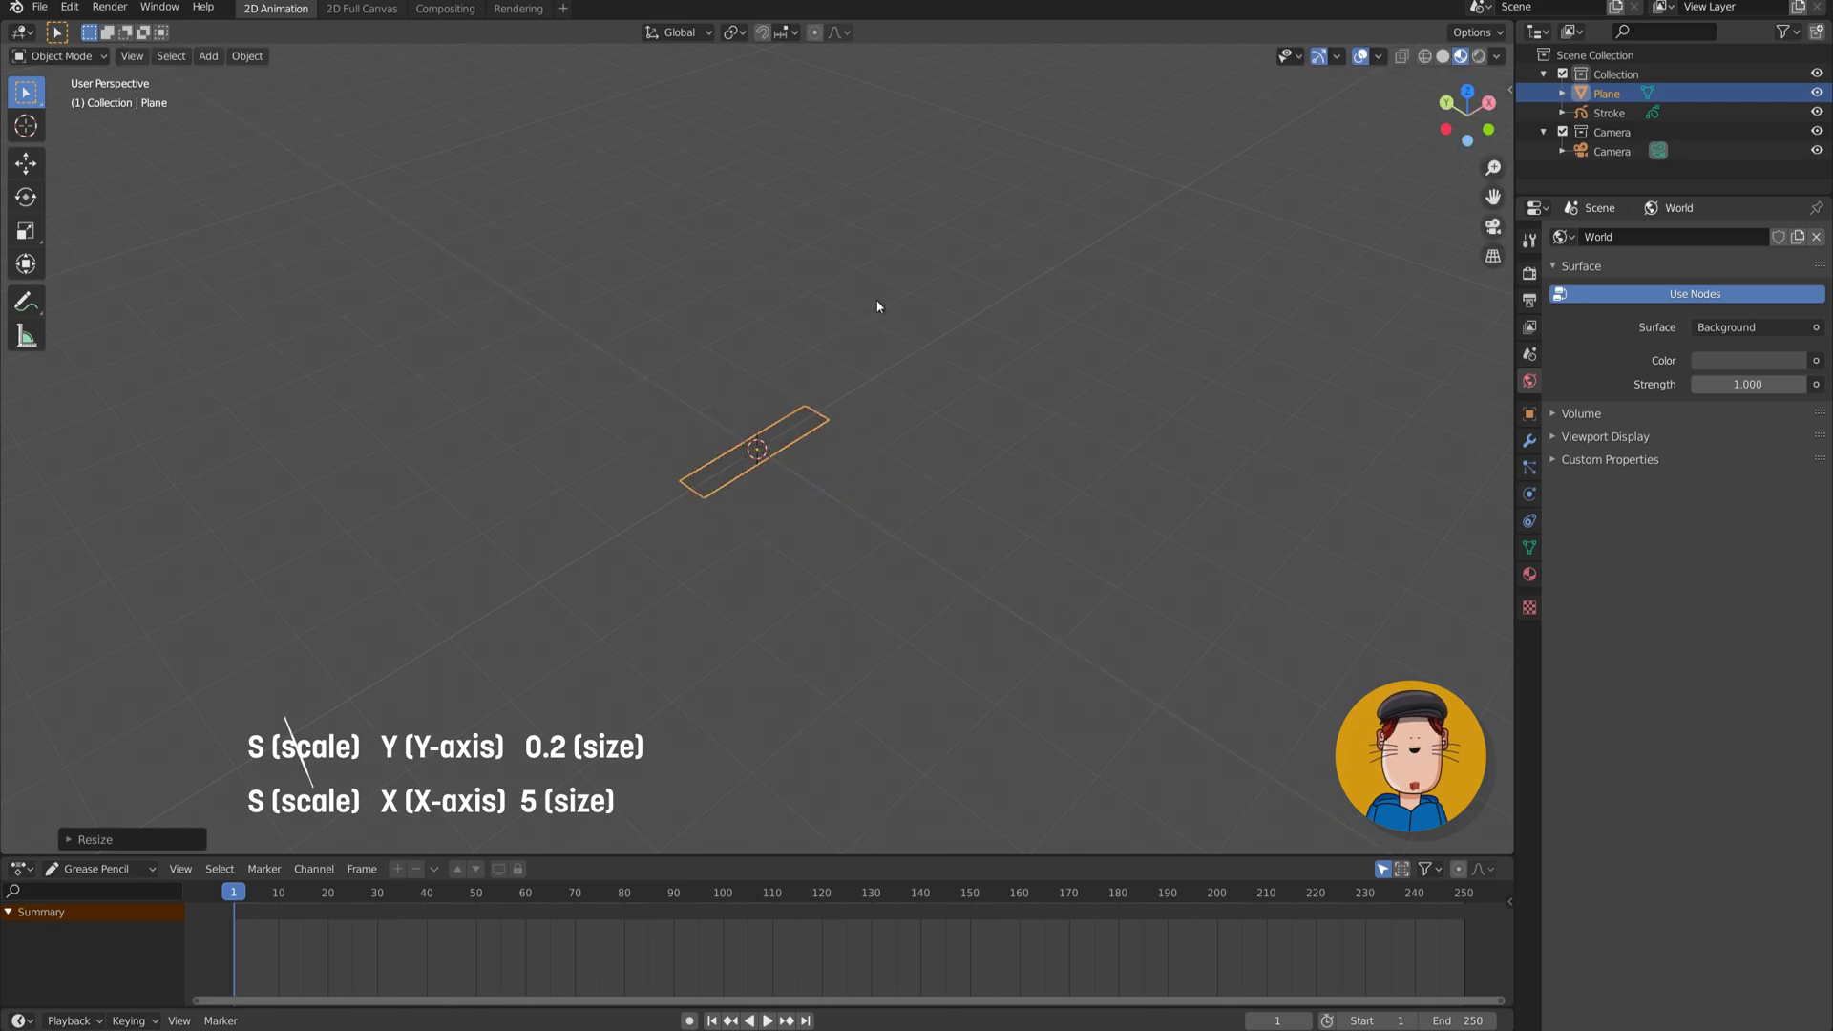
{"action": "key", "text": "s"}
{"action": "type", "text": "x"}
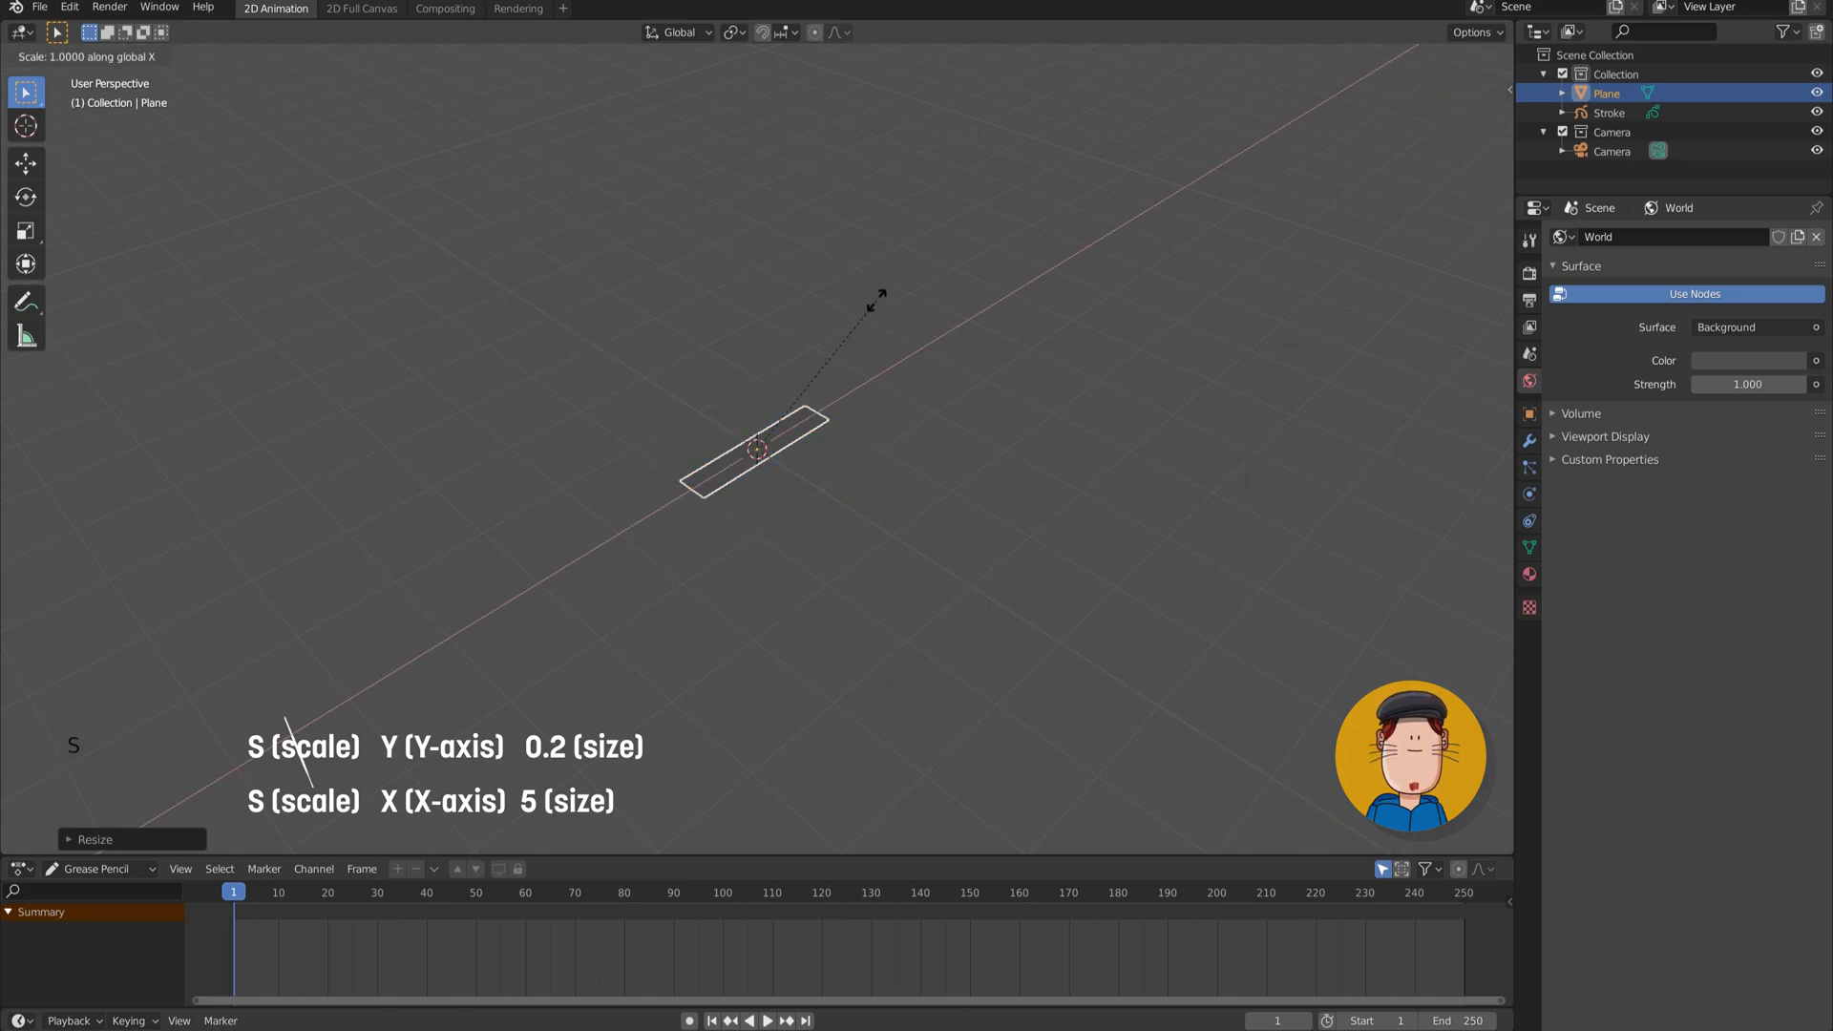
{"action": "type", "text": "5"}
{"action": "key", "text": "Return"}
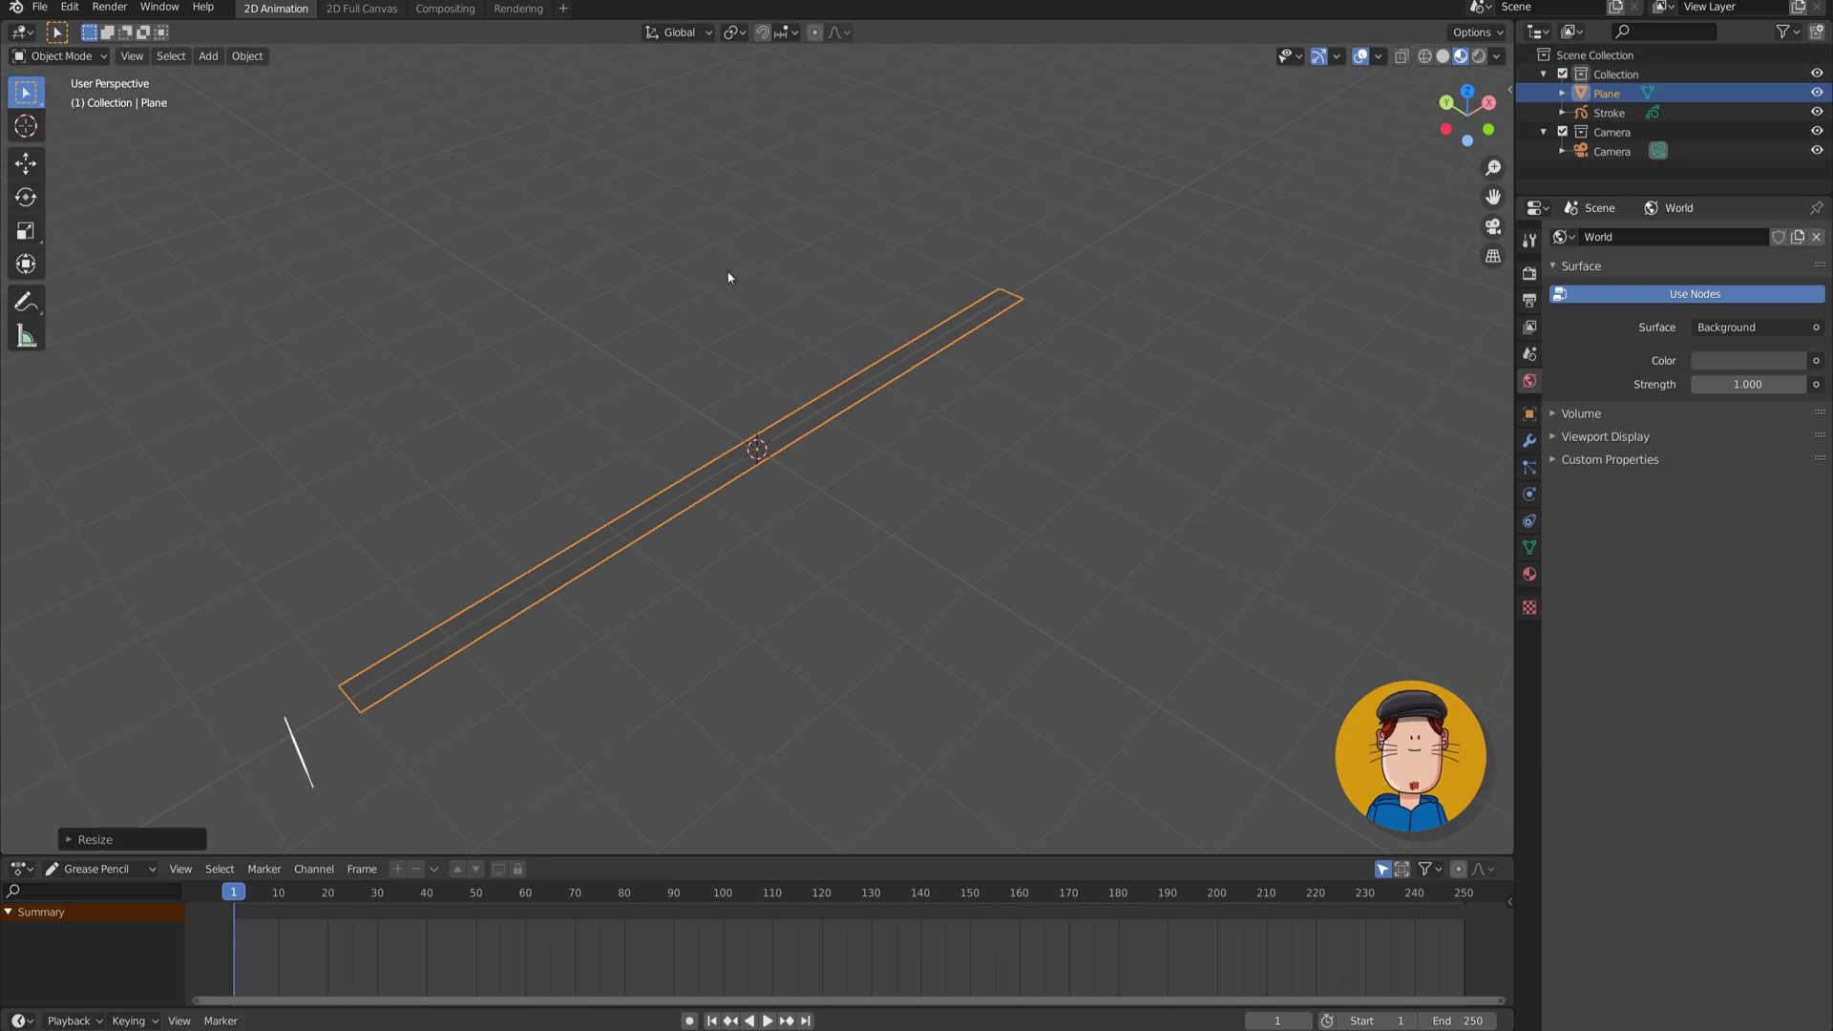
Switch to the camera view and raise the strip along Z above the frame.
{"action": "left_click", "coordinate": [131, 59]}
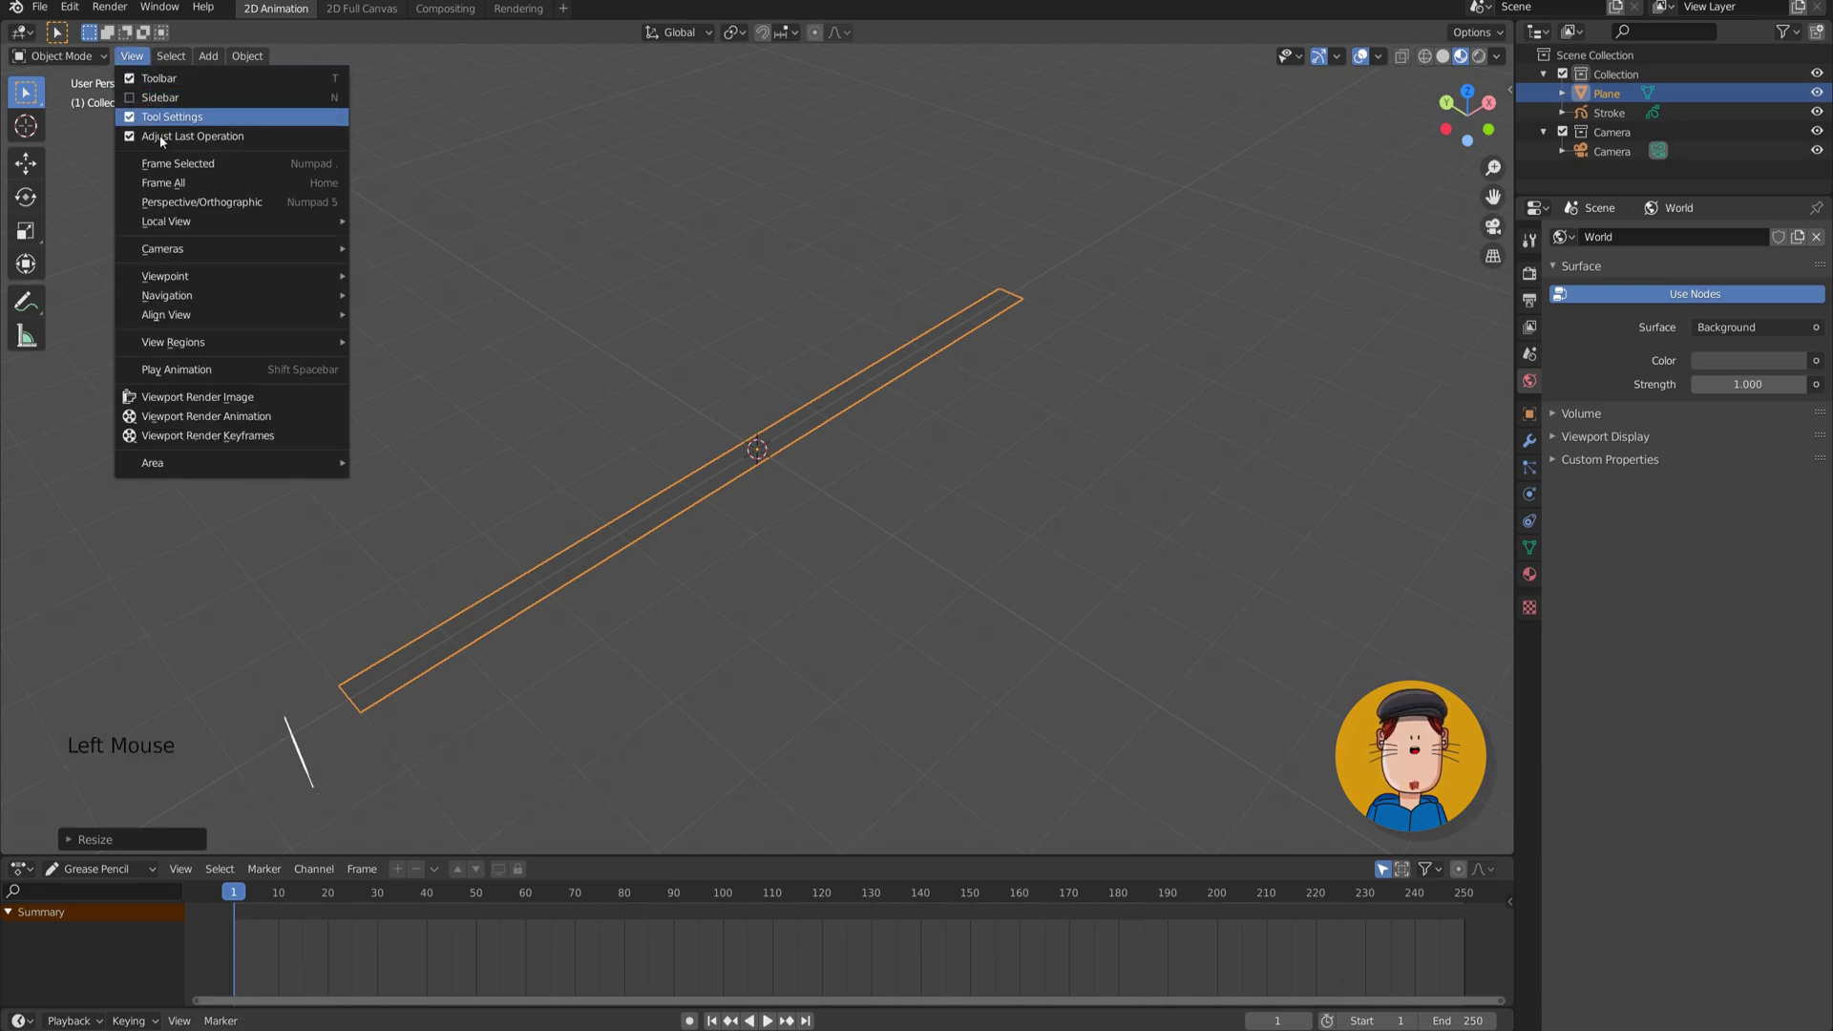
{"action": "mouse_move", "coordinate": [189, 276]}
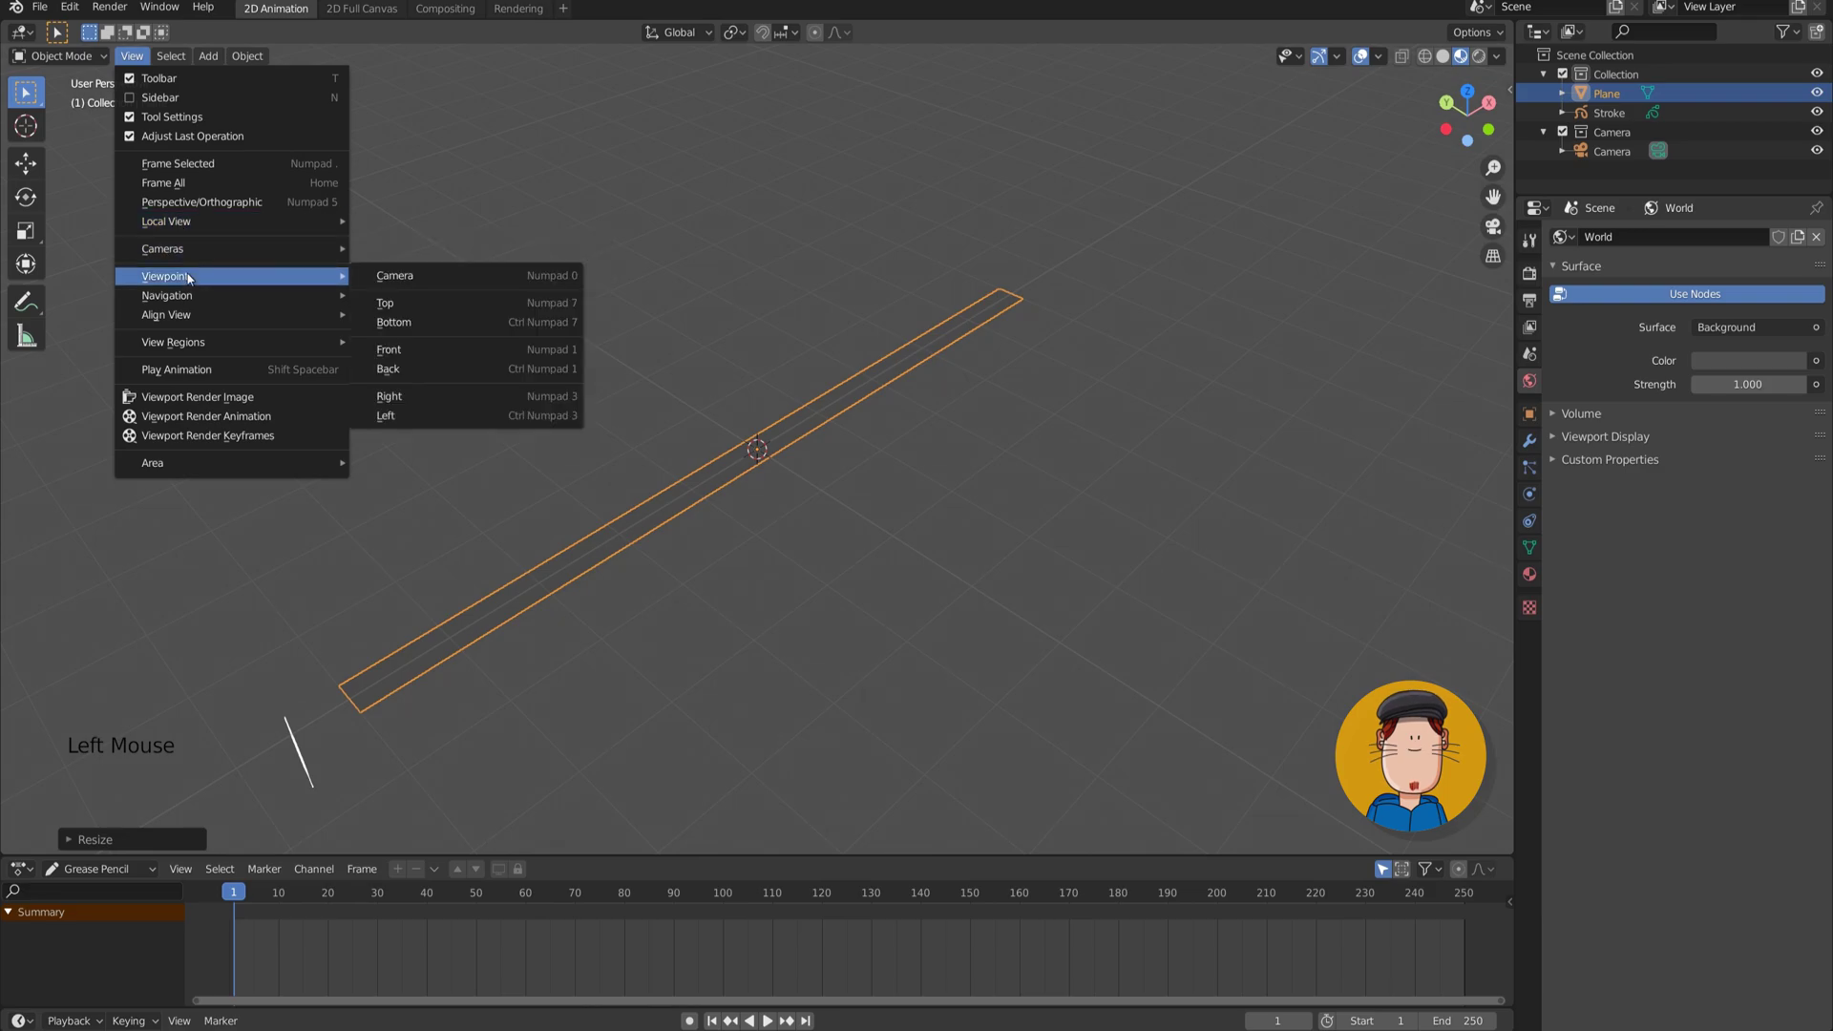
{"action": "left_click", "coordinate": [420, 275]}
{"action": "key", "text": "g"}
{"action": "key", "text": "z"}
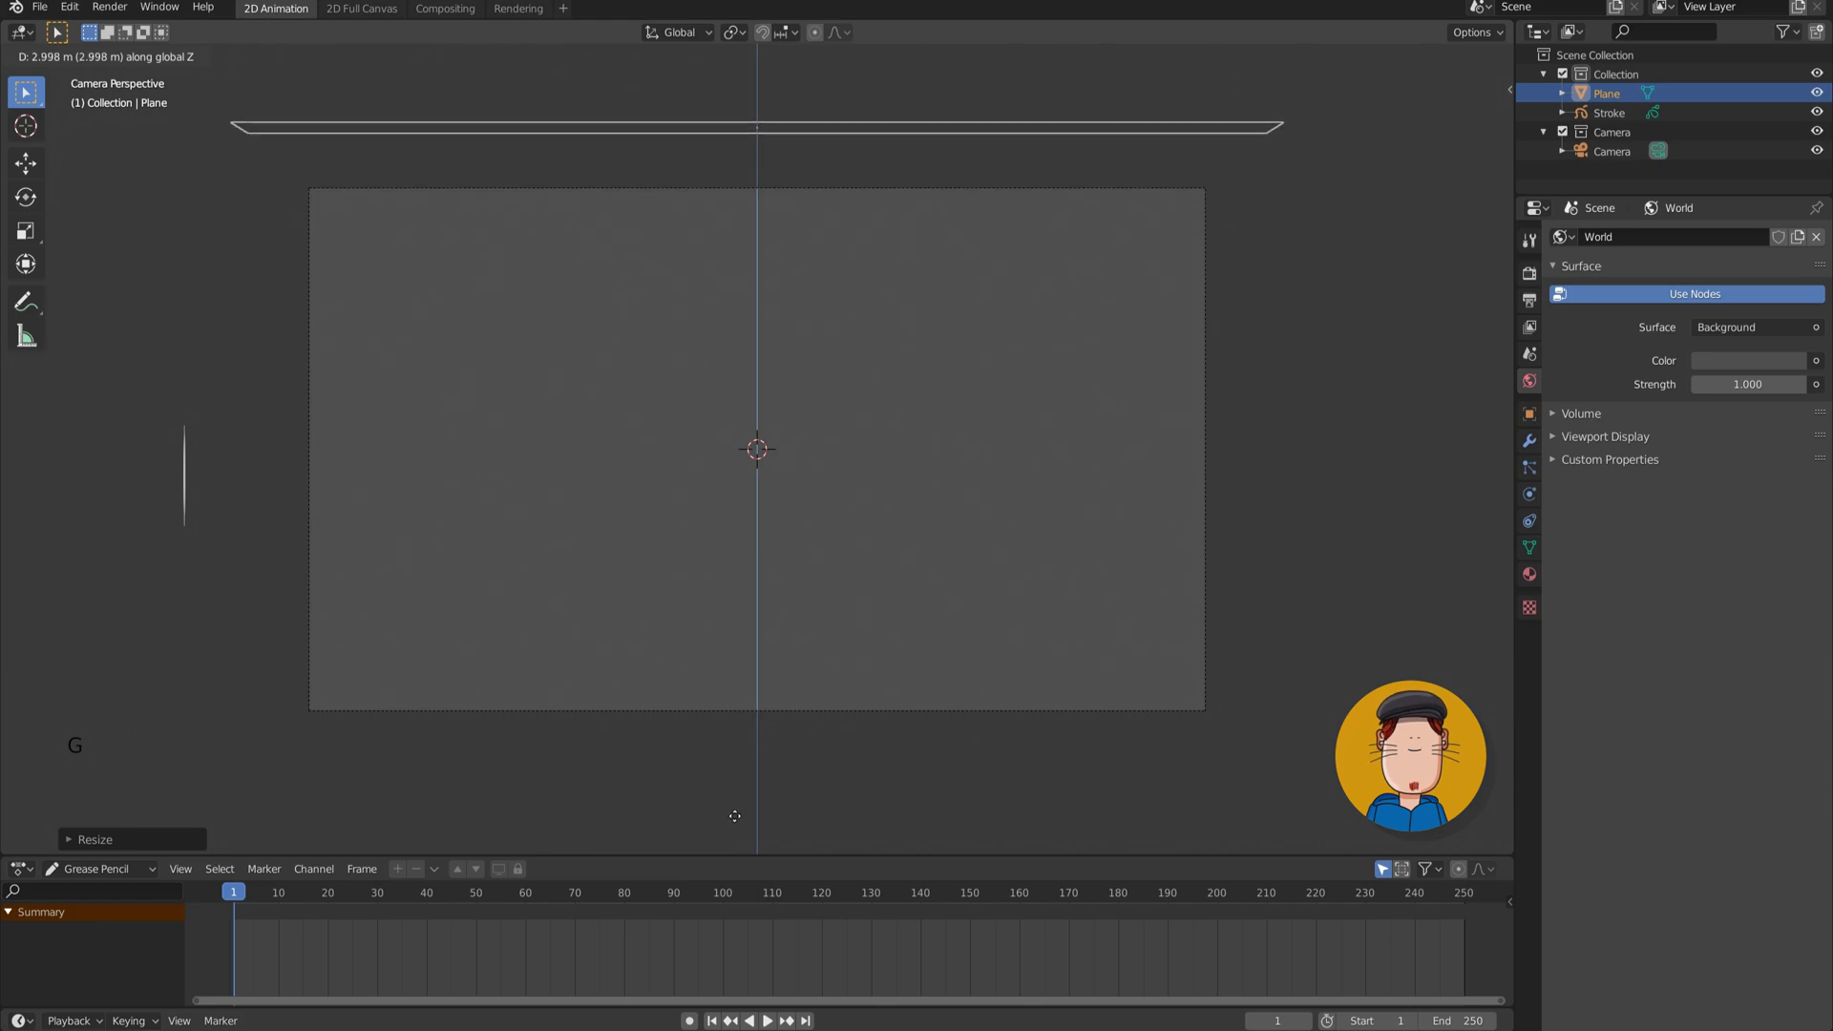
{"action": "left_click", "coordinate": [732, 788]}
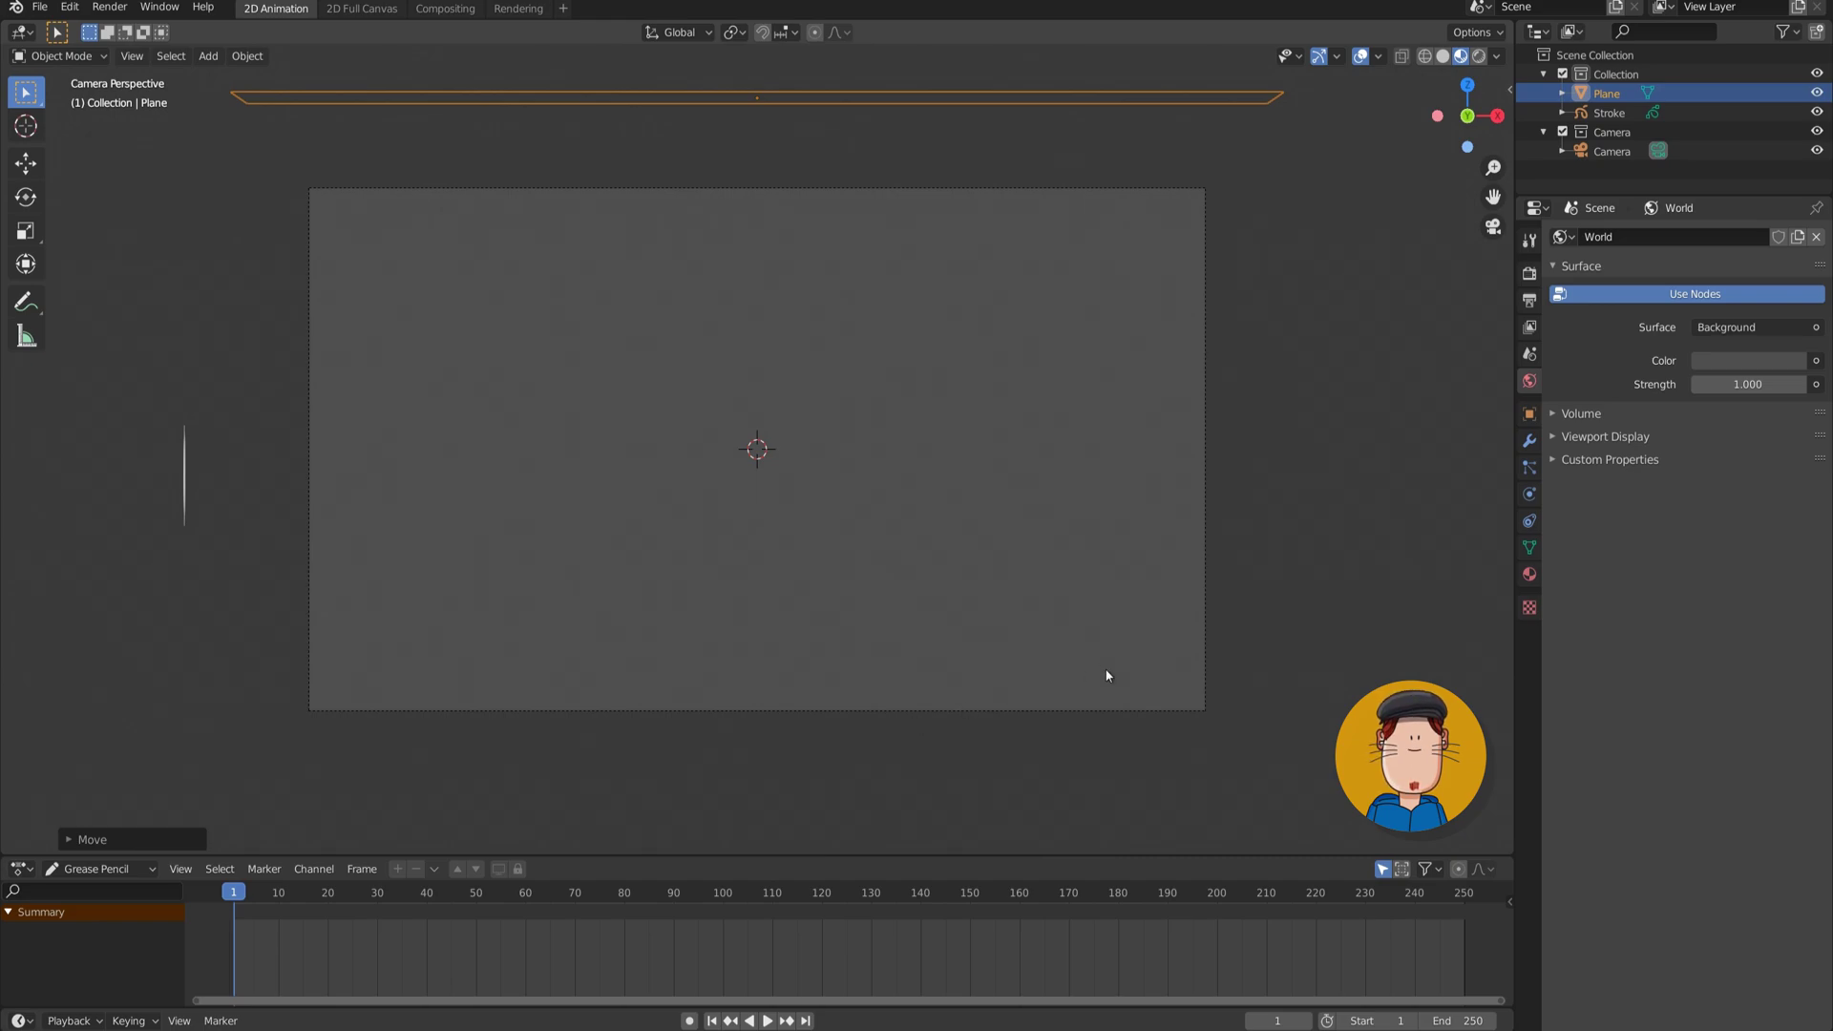
Add a particle system to the Plane; set scene End and Emission End to 120.
{"action": "left_click", "coordinate": [1529, 466]}
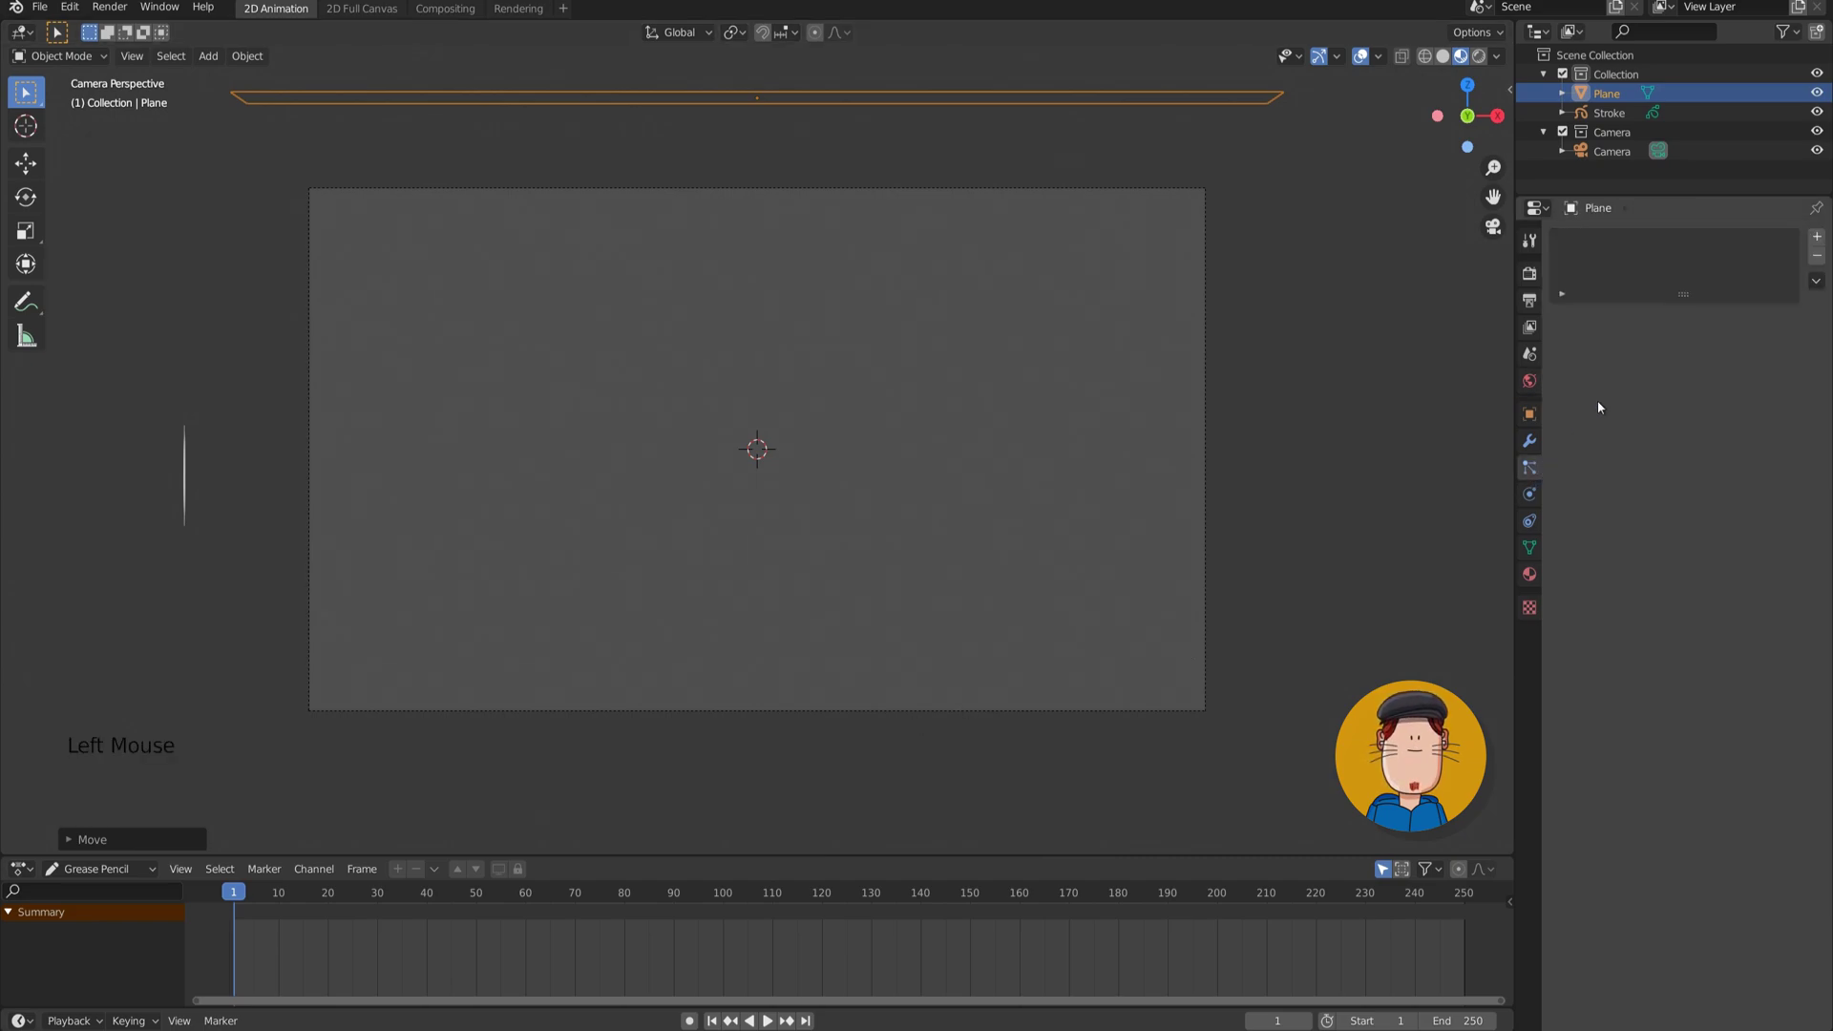
{"action": "left_click", "coordinate": [1818, 236]}
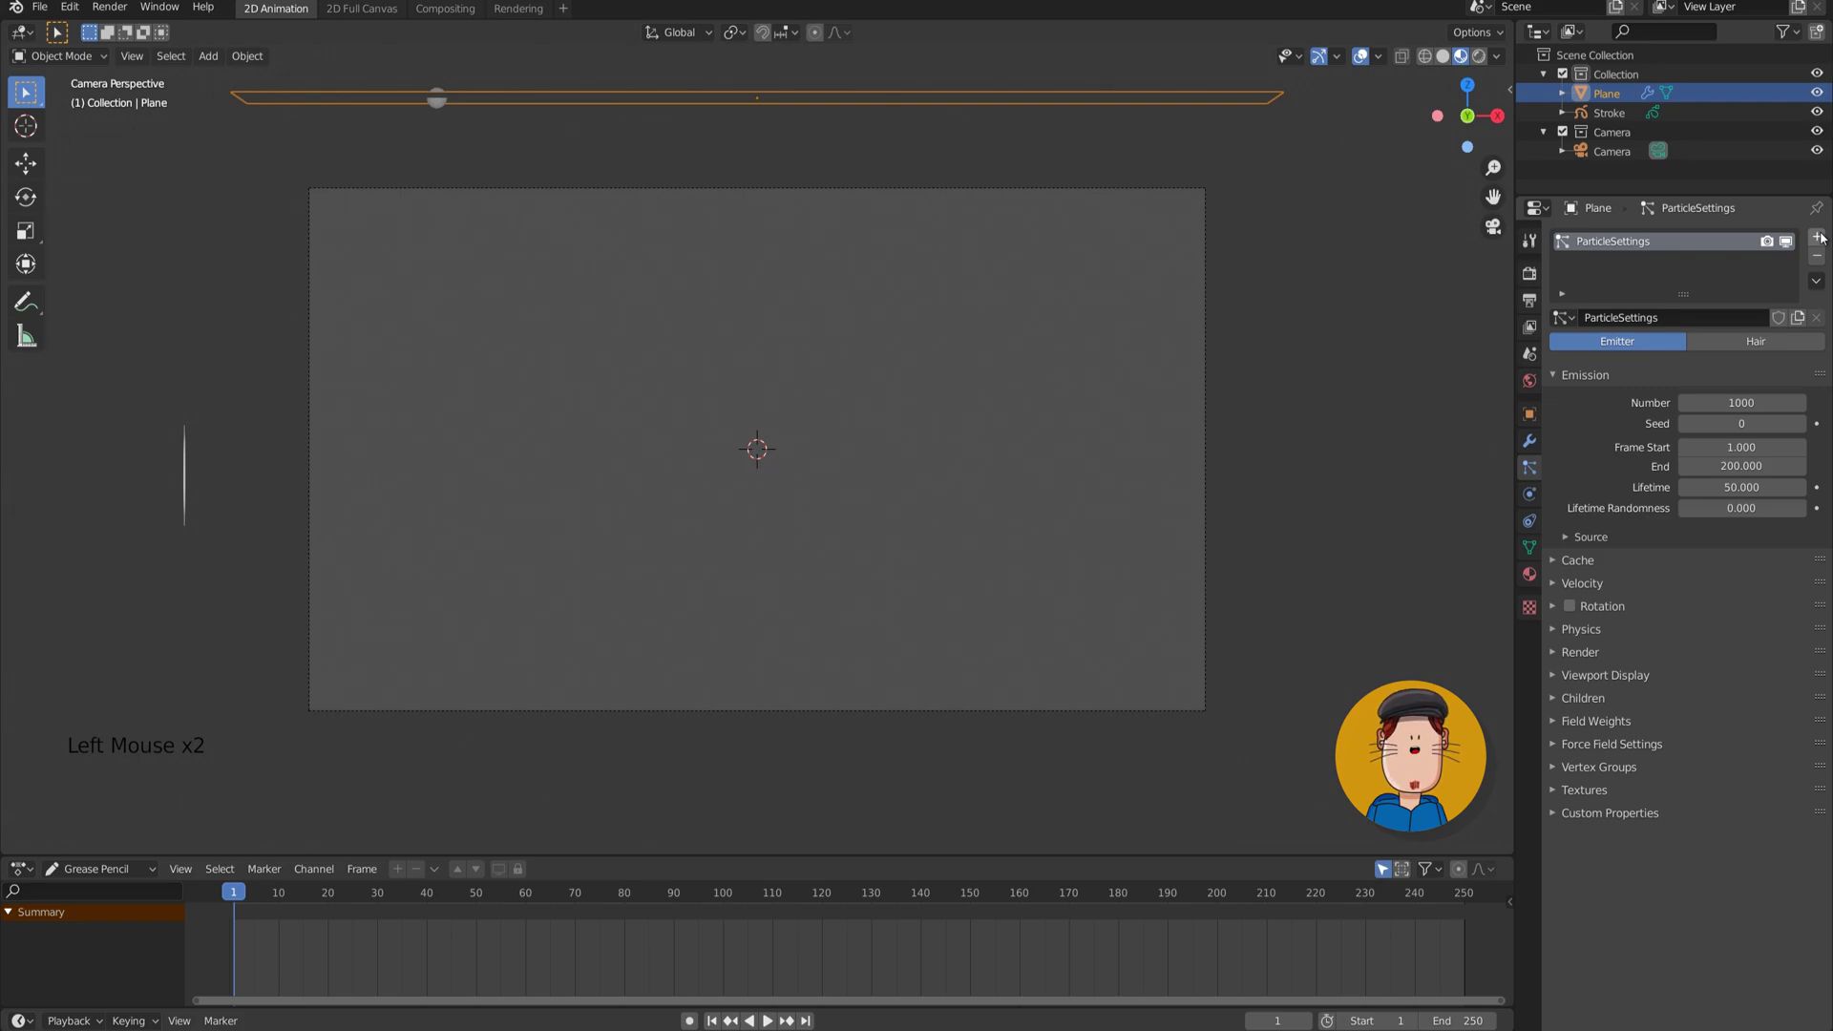
{"action": "left_click", "coordinate": [1449, 1020]}
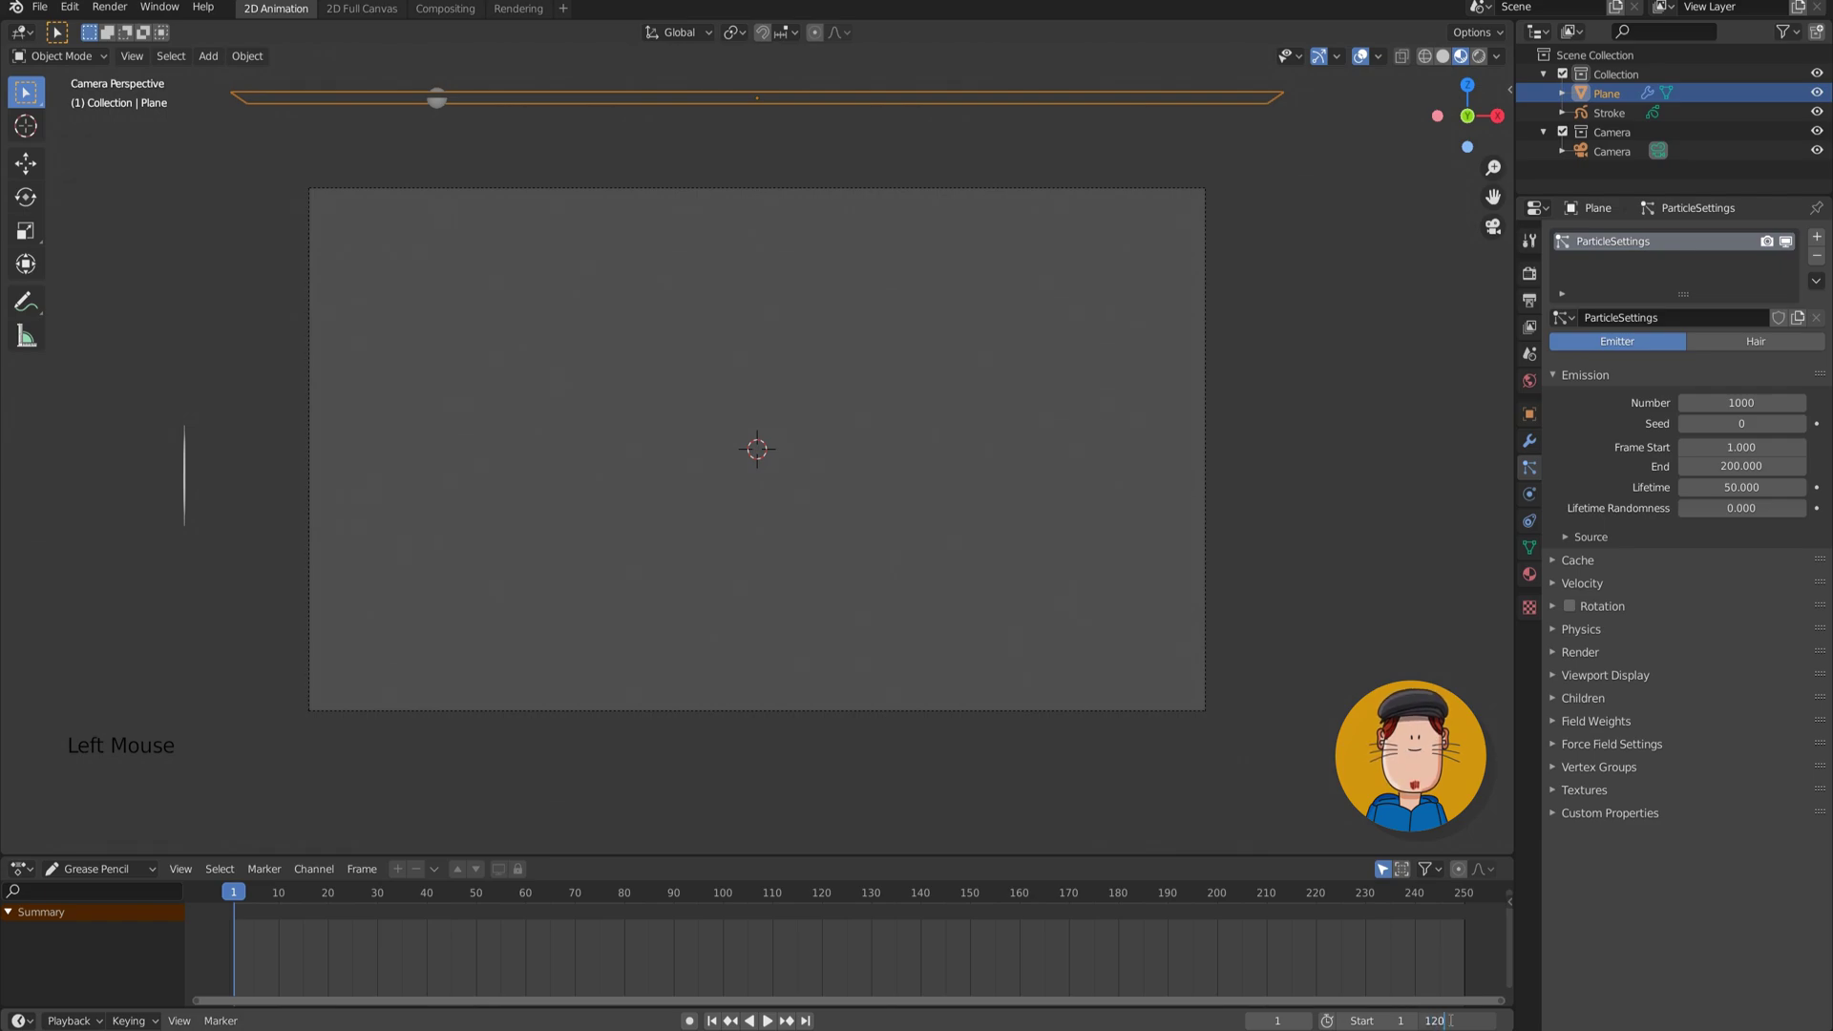
{"action": "key", "text": "Return"}
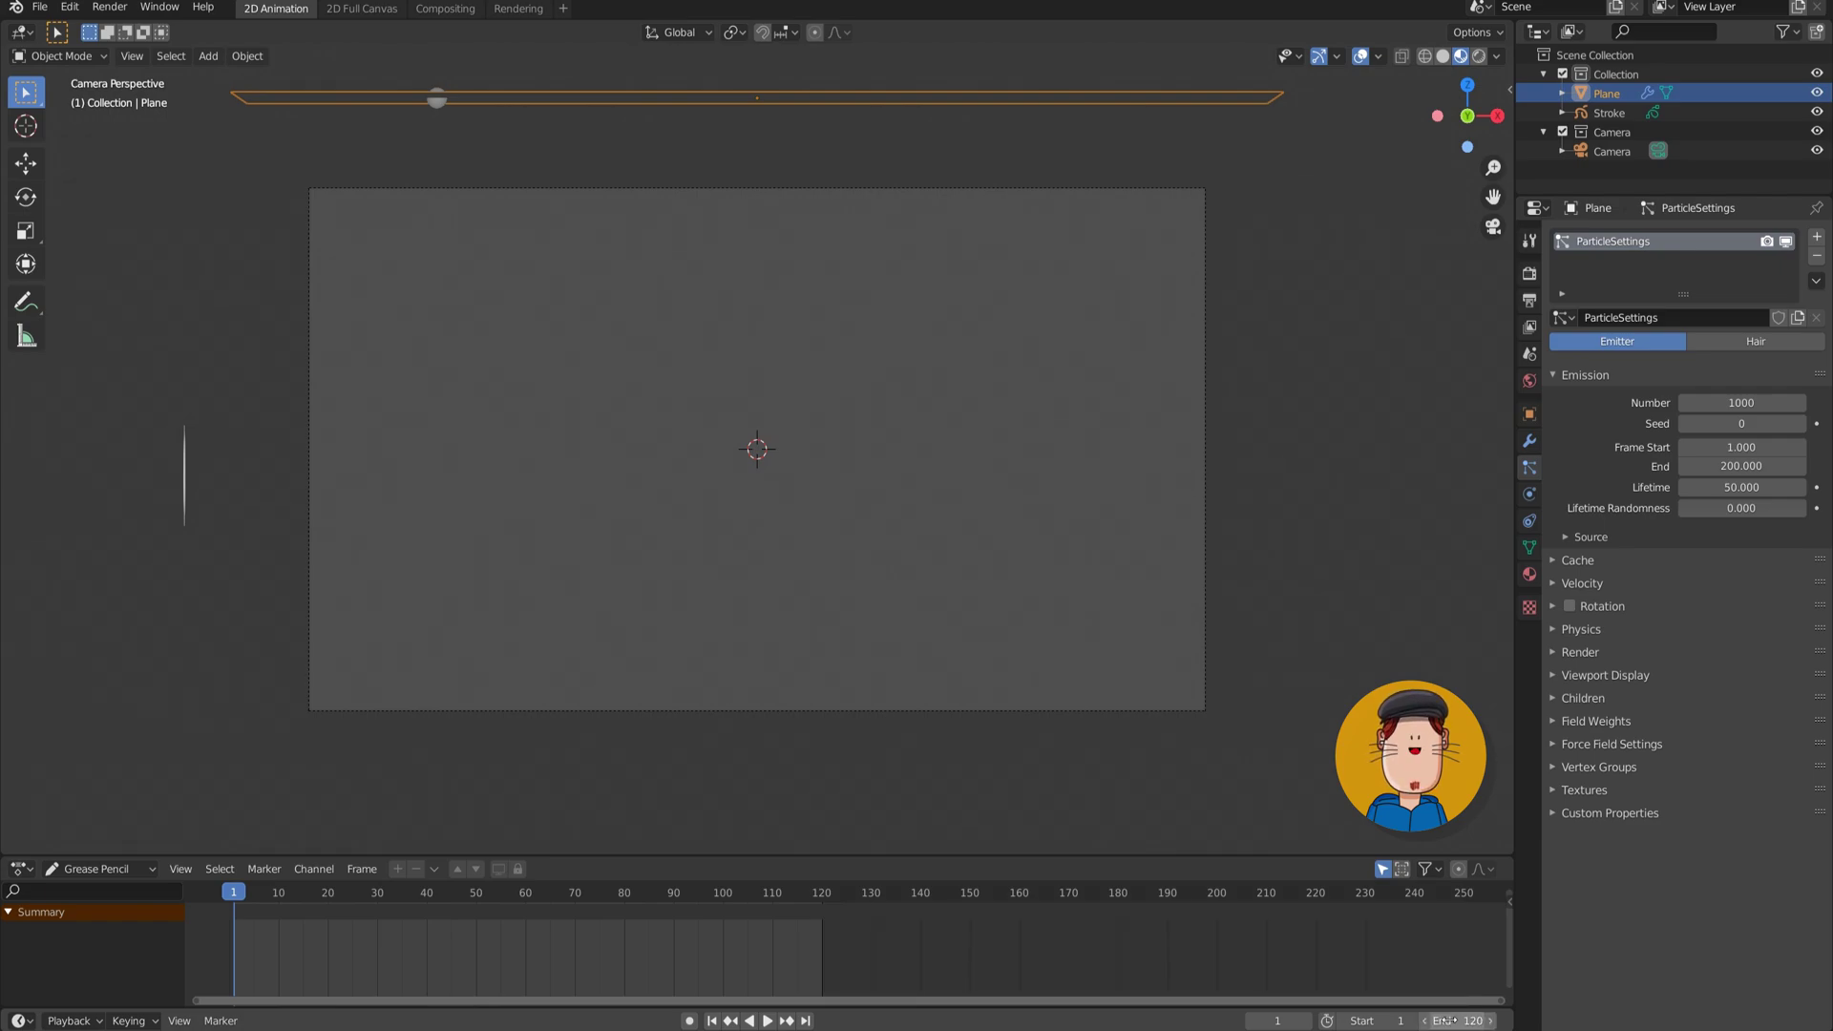
{"action": "left_click", "coordinate": [1721, 465]}
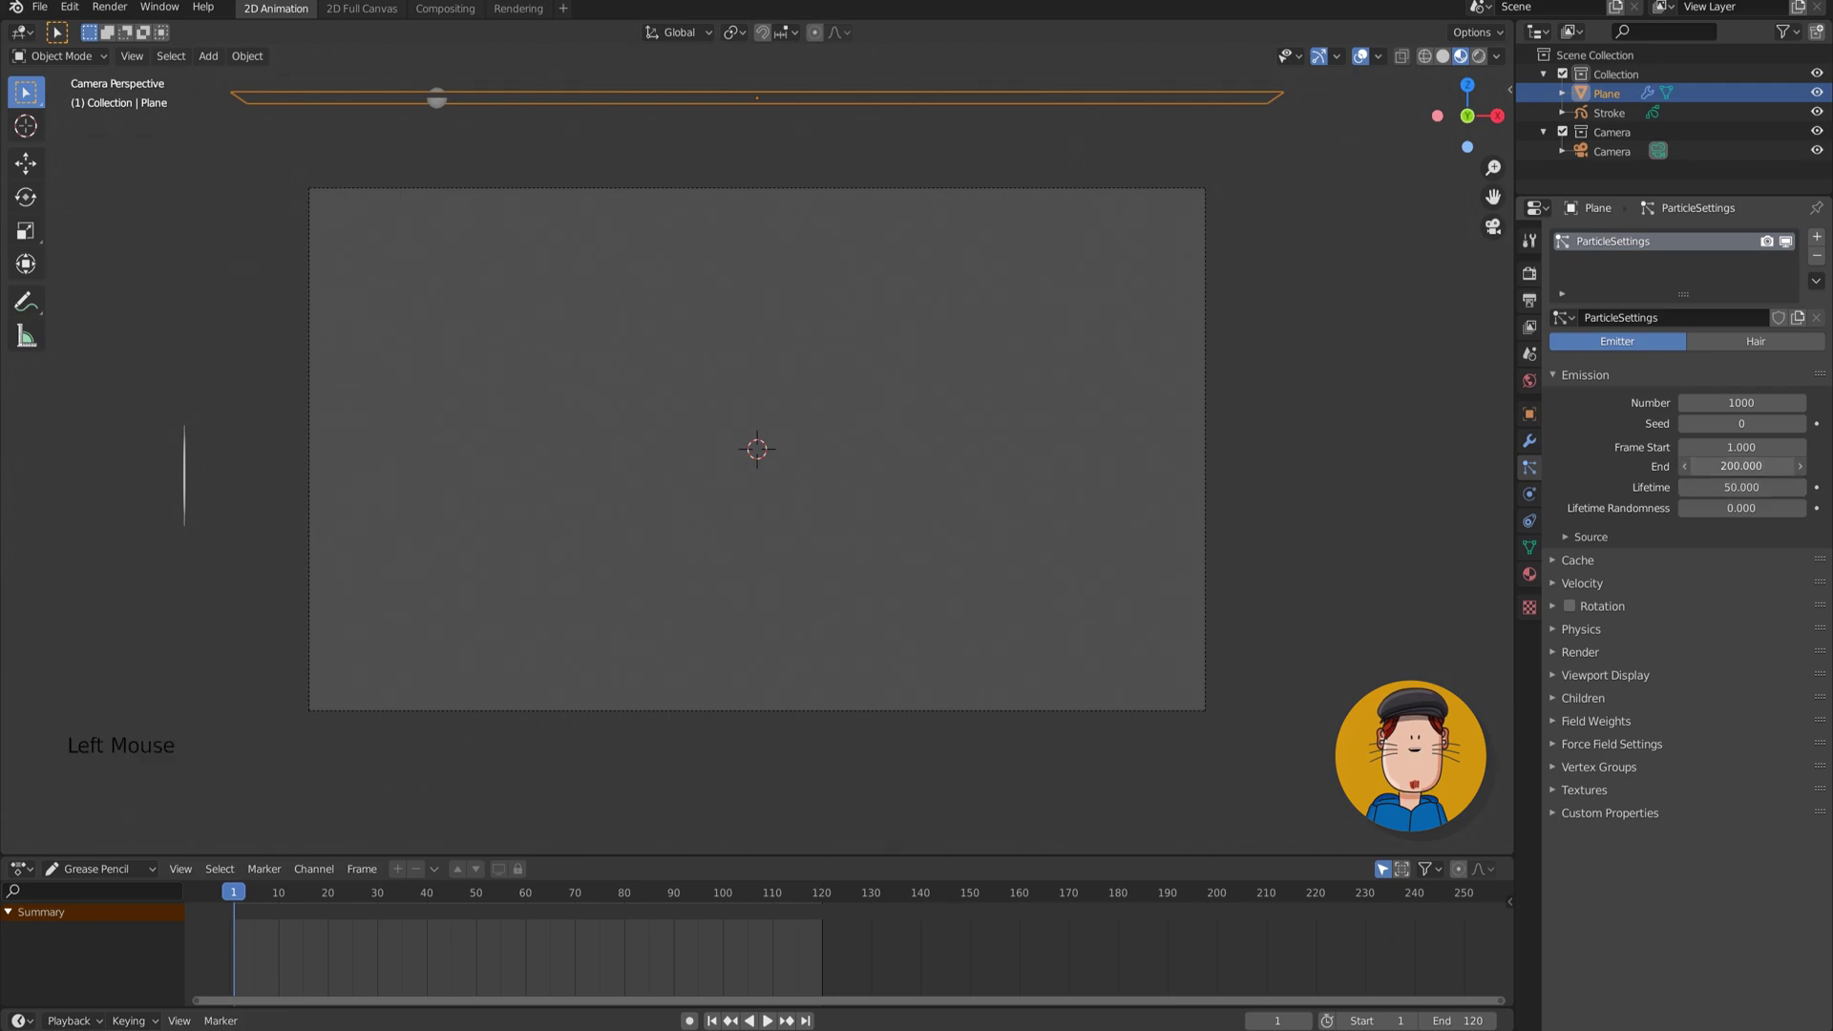
{"action": "type", "text": "120"}
{"action": "key", "text": "Return"}
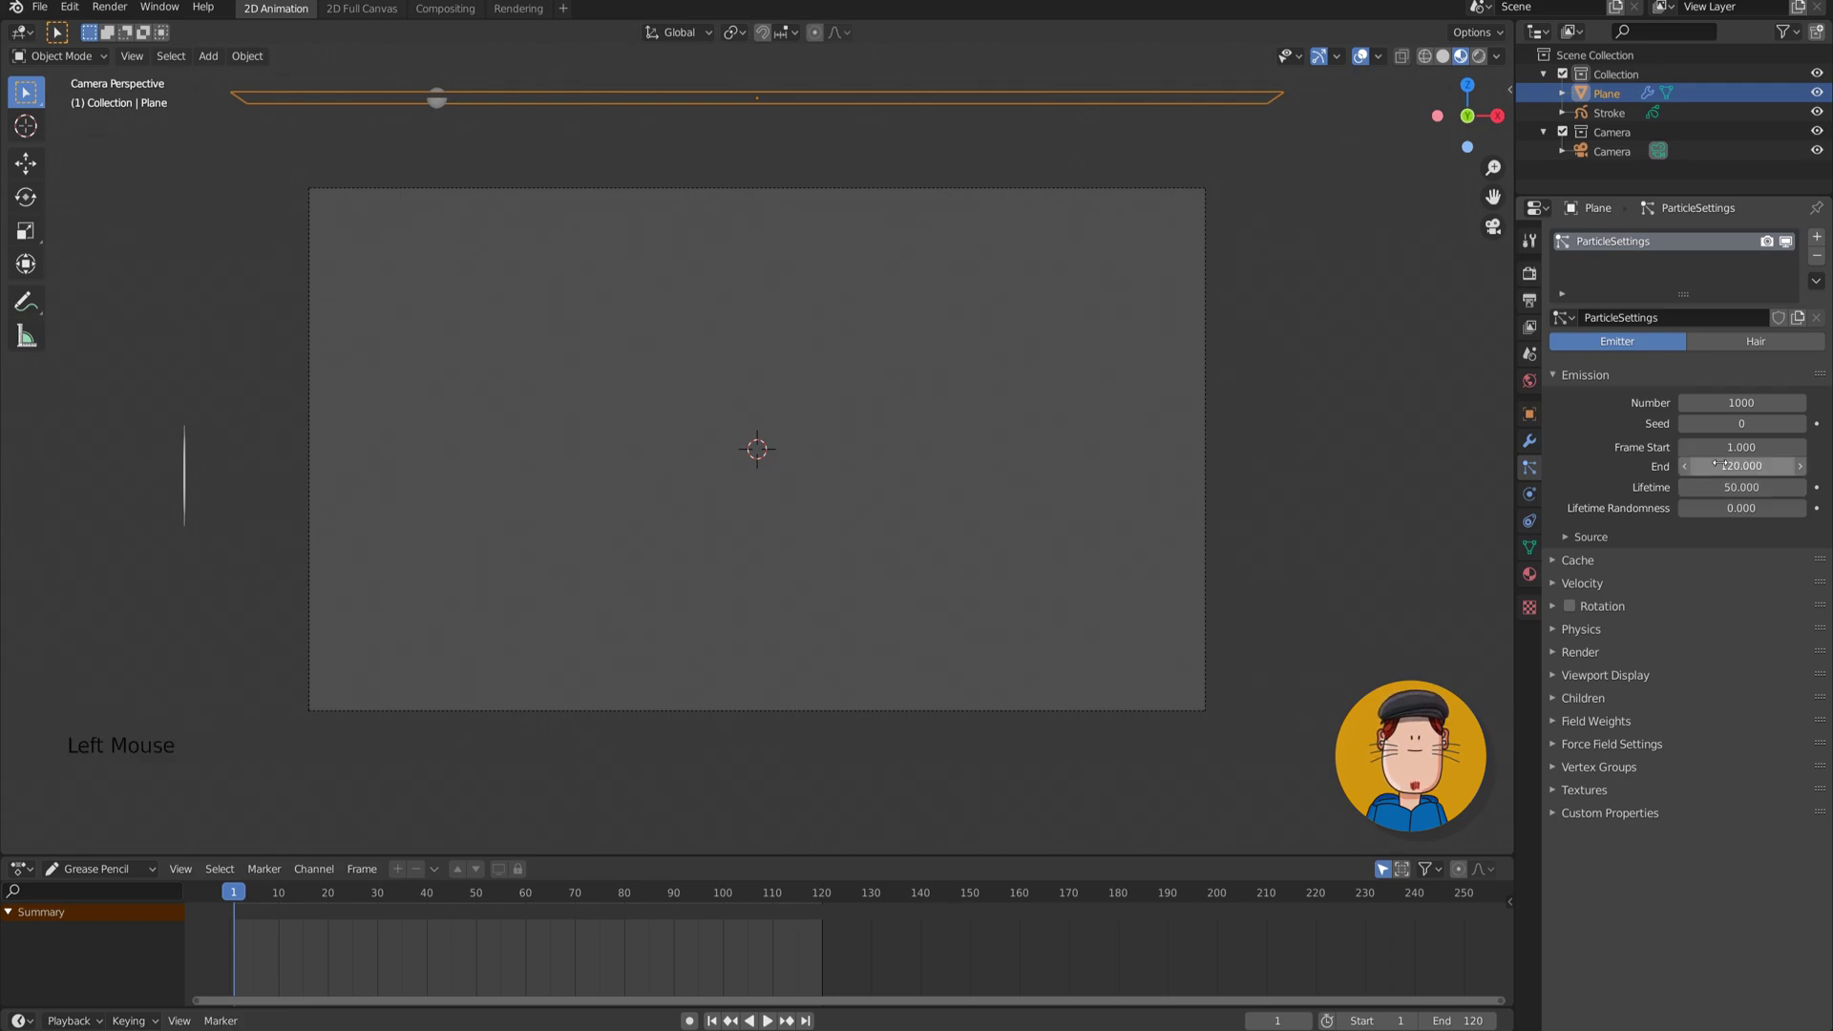
Set the particles' Normal velocity to -1 m/s.
{"action": "left_click", "coordinate": [1551, 584]}
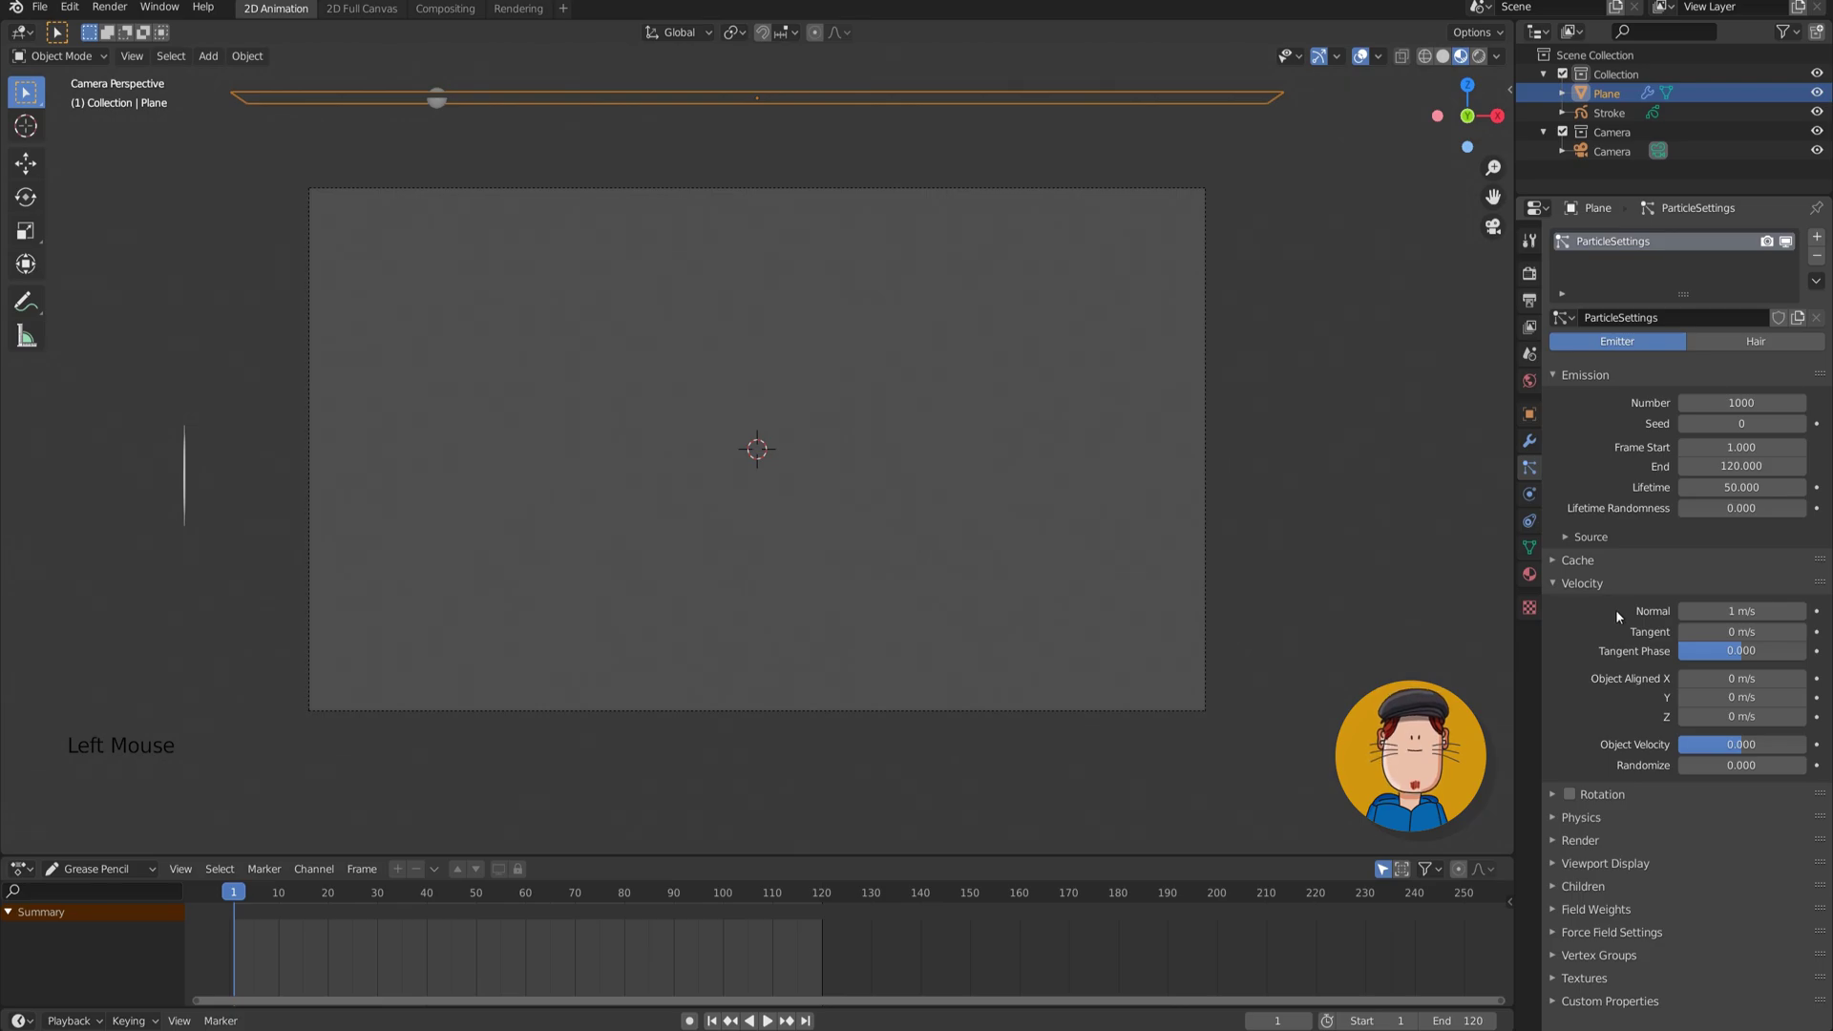
{"action": "left_click", "coordinate": [1719, 611]}
{"action": "type", "text": "-1"}
{"action": "key", "text": "Return"}
{"action": "left_click", "coordinate": [1551, 582]}
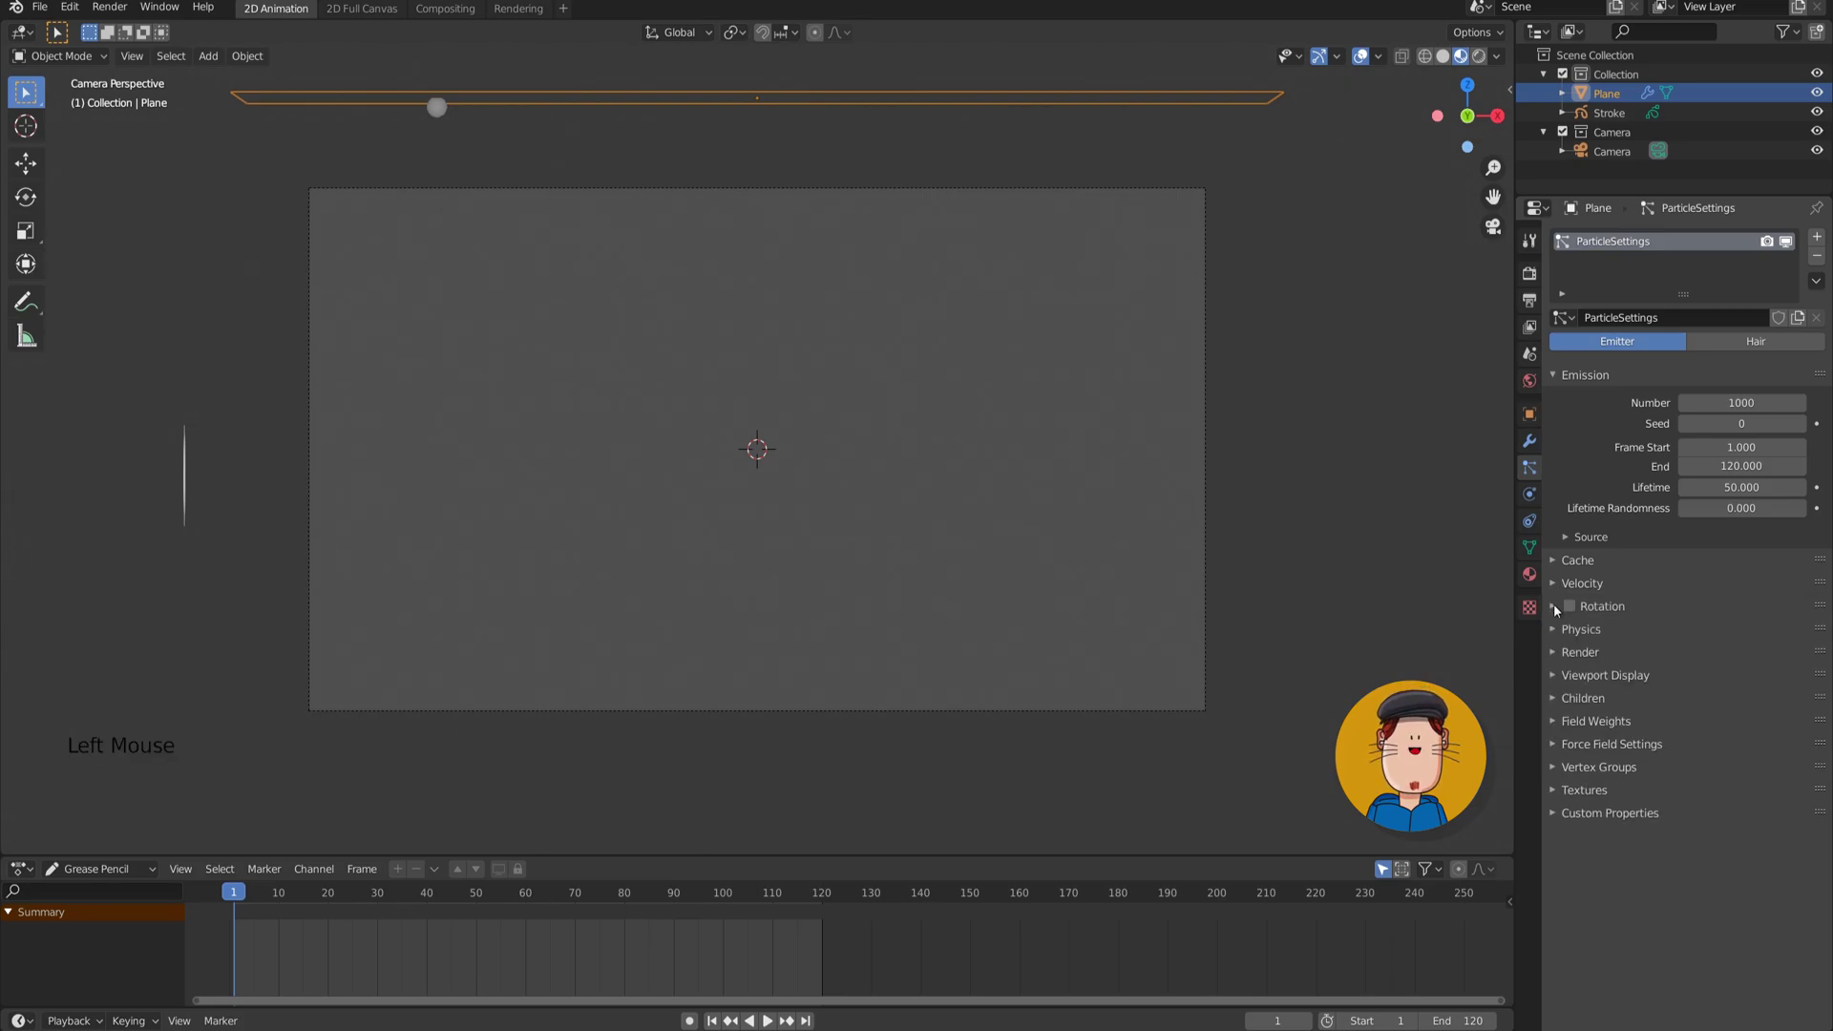
Enable particle rotation with the Global Y orientation axis.
{"action": "left_click", "coordinate": [1570, 606]}
{"action": "left_click", "coordinate": [1554, 606]}
{"action": "left_click", "coordinate": [1741, 634]}
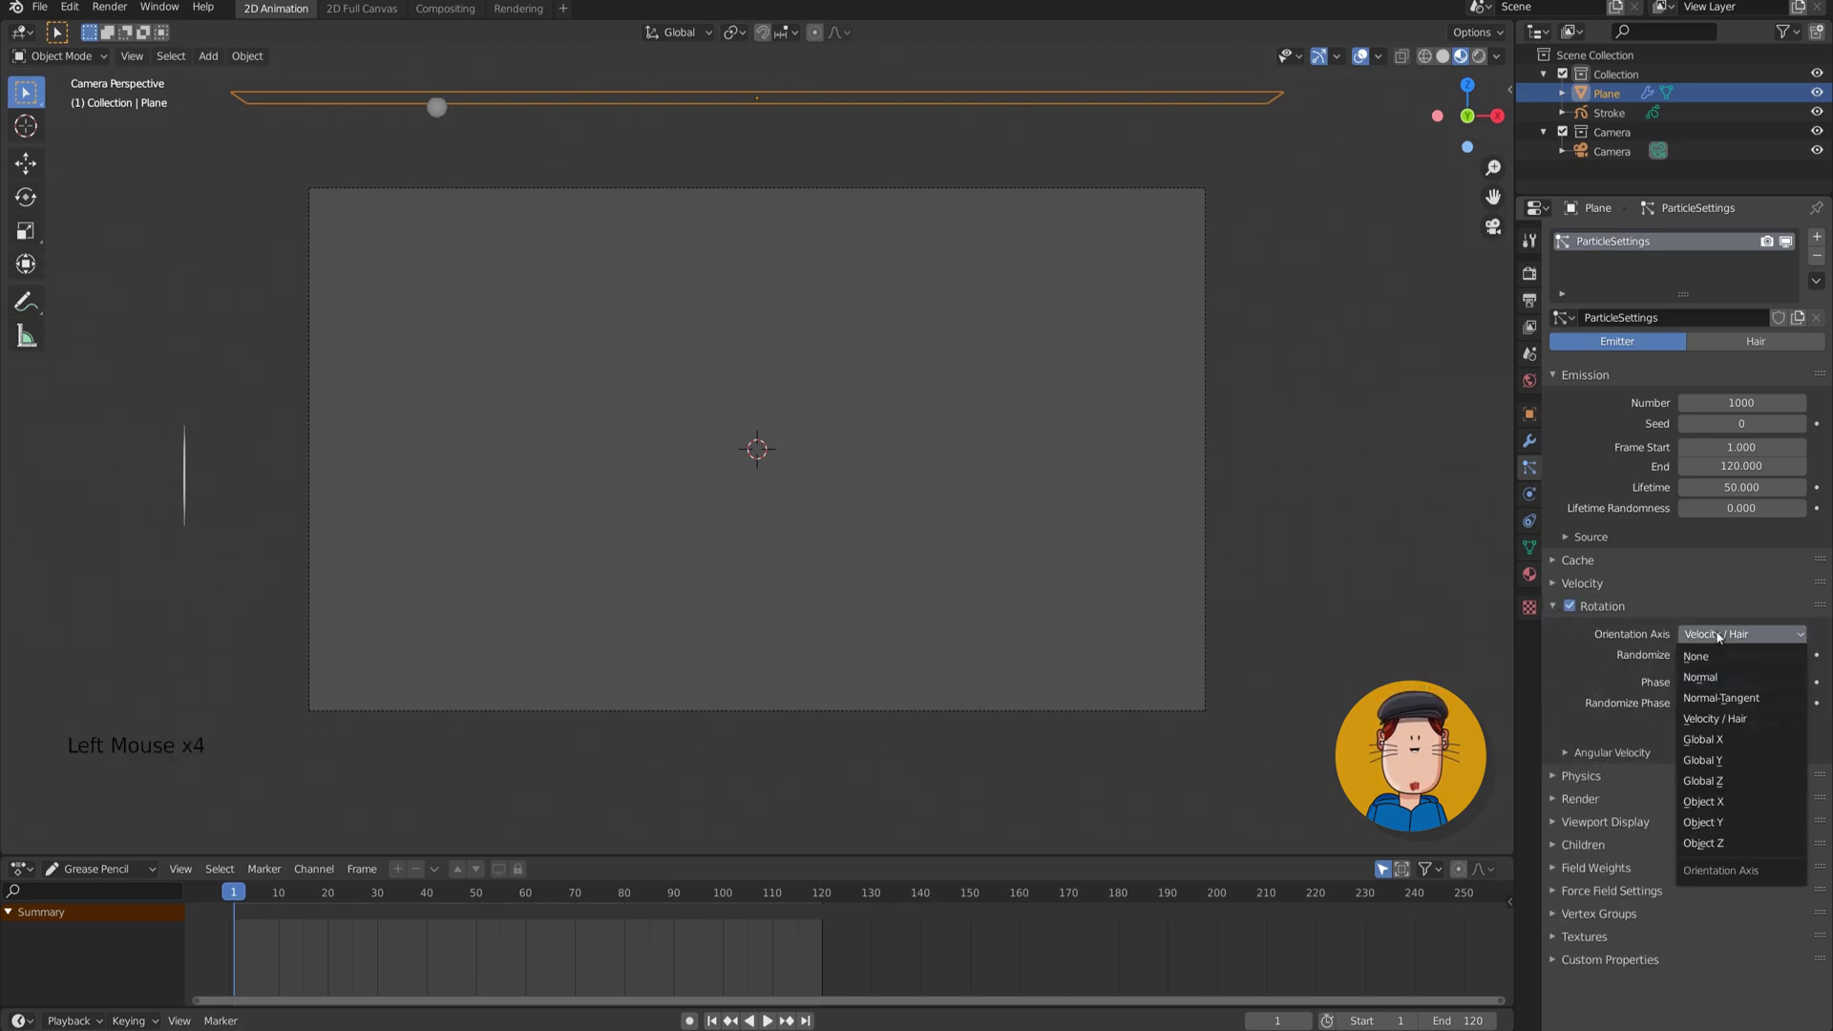
{"action": "left_click", "coordinate": [1737, 760]}
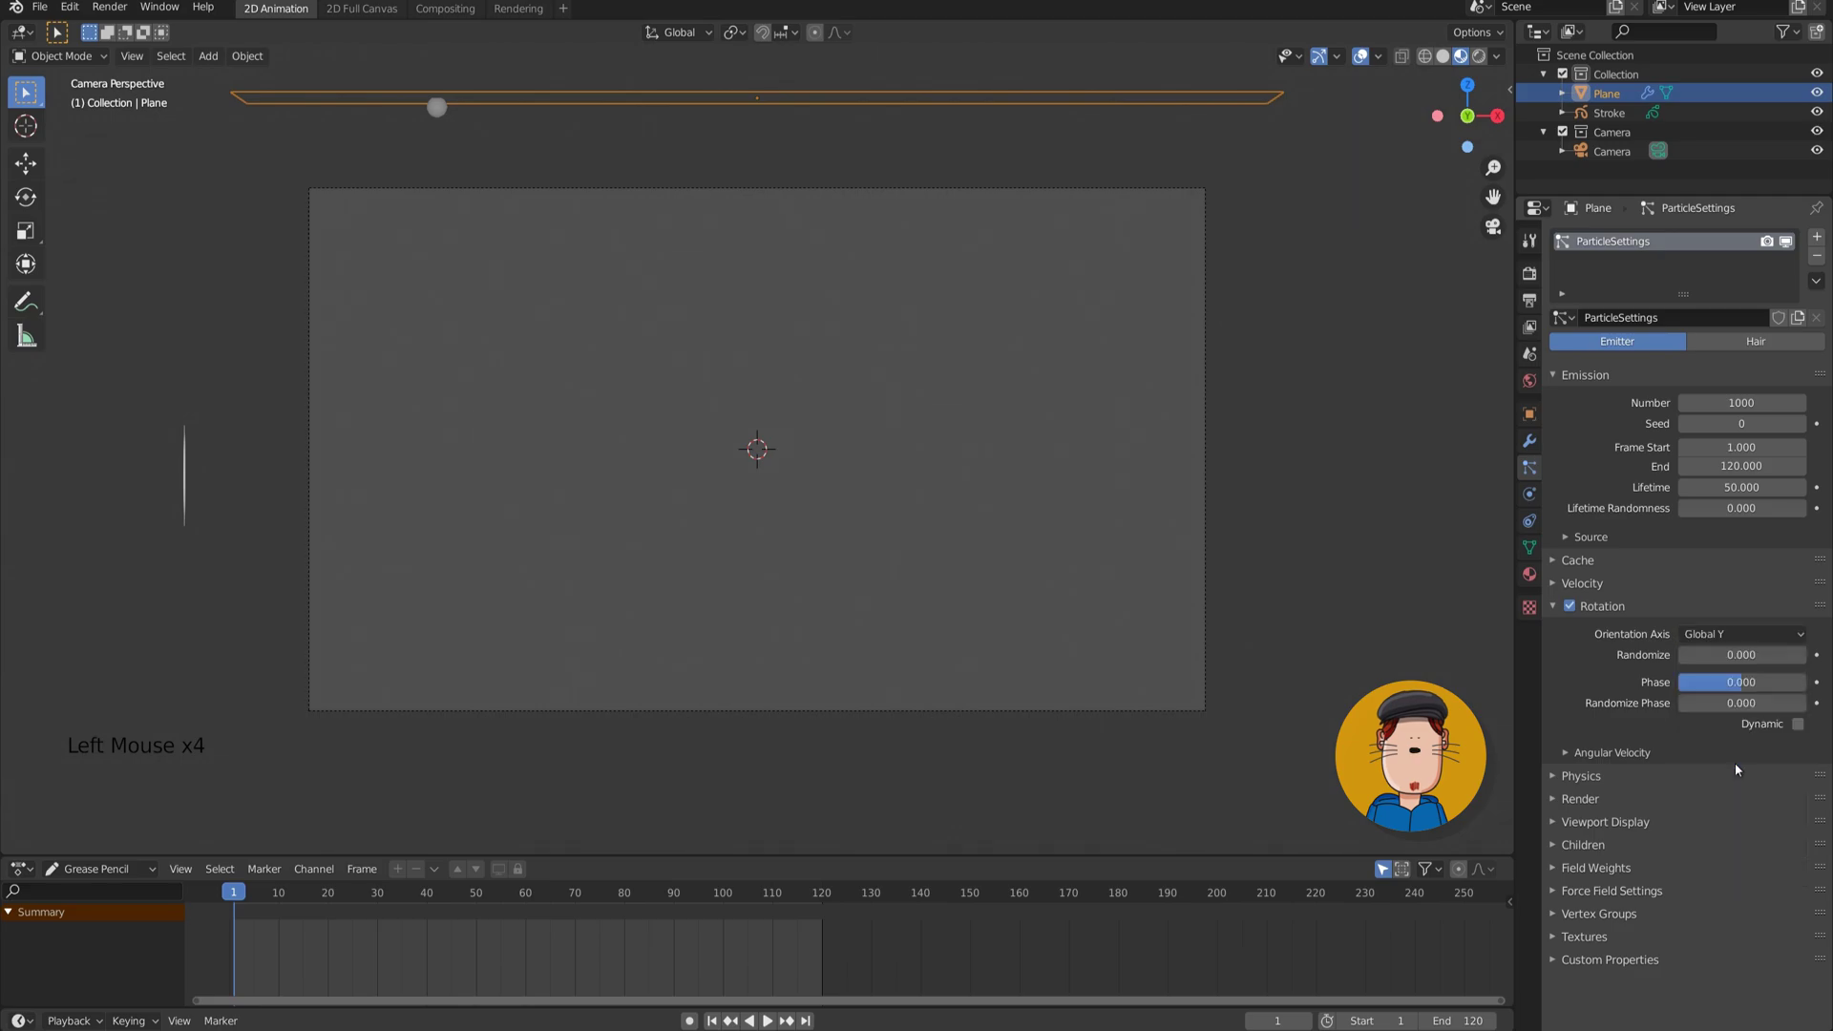
{"action": "left_click", "coordinate": [1553, 606]}
Set the particle mass to 0.2 kg.
{"action": "left_click", "coordinate": [1552, 630]}
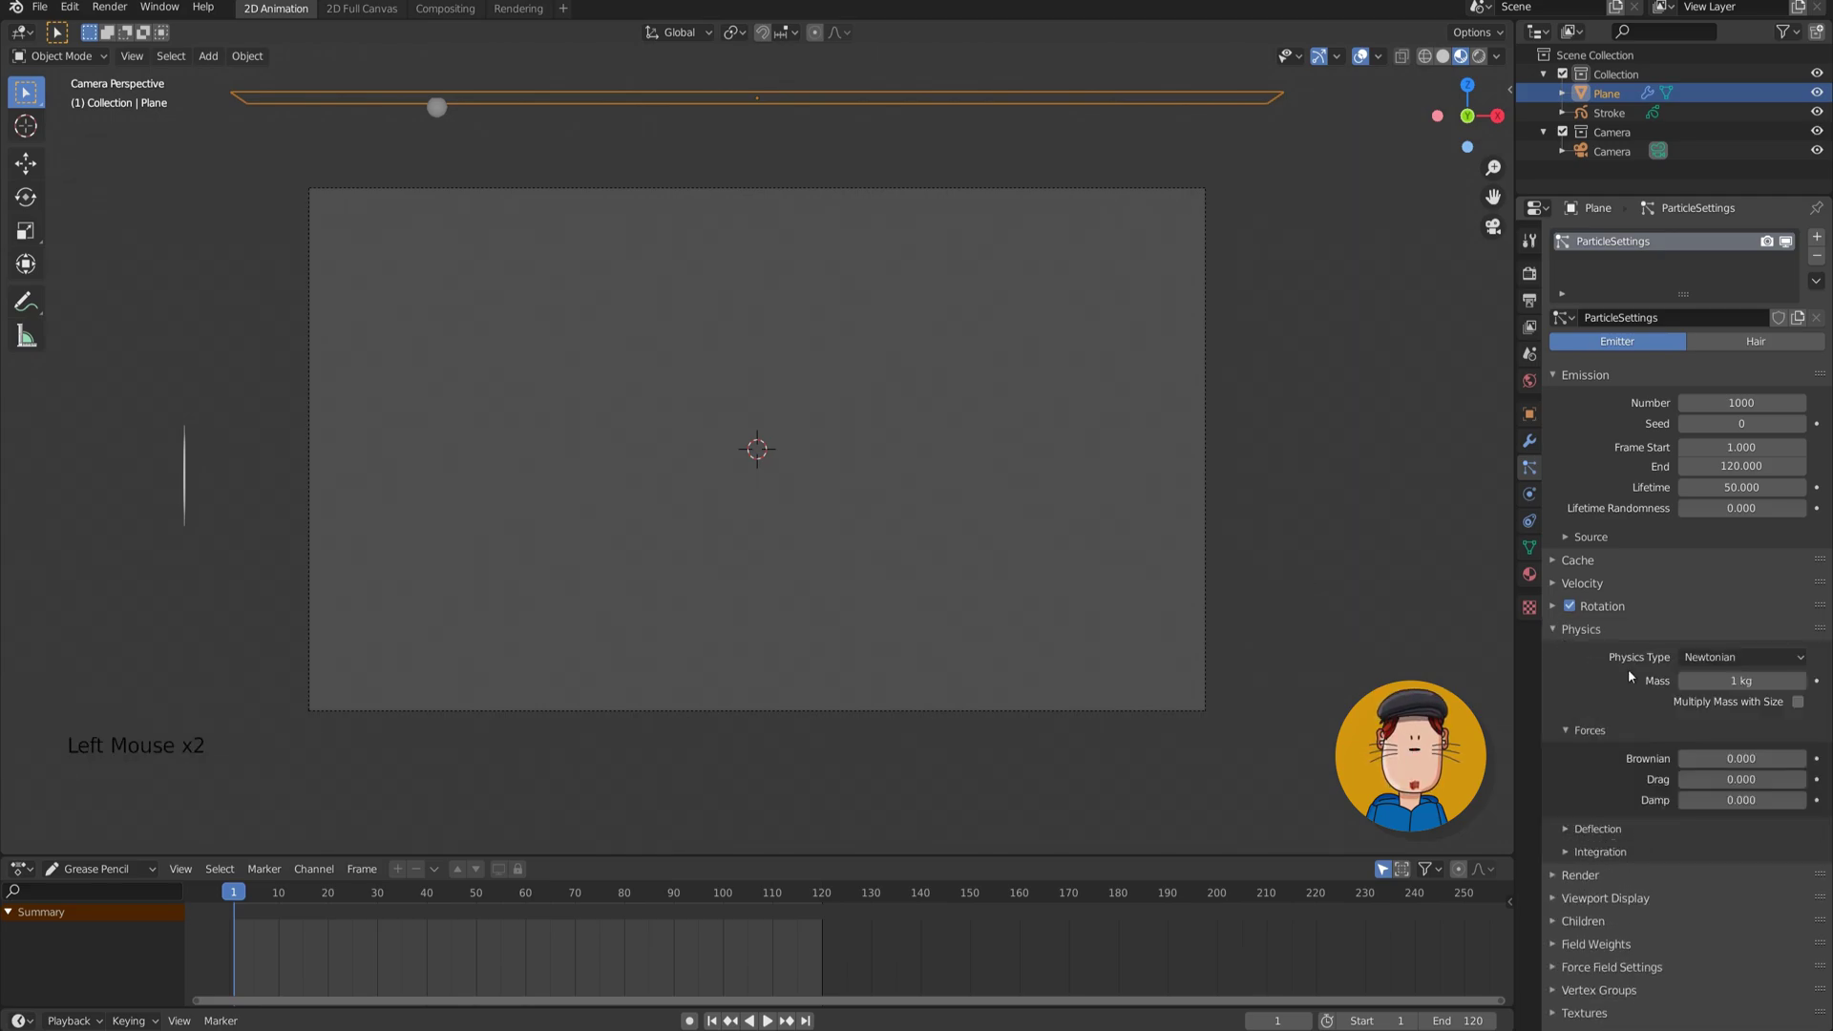
{"action": "left_click", "coordinate": [1708, 680]}
{"action": "type", "text": "0.2"}
{"action": "key", "text": "Return"}
{"action": "left_click", "coordinate": [1551, 630]}
Render particles as the Stroke object, scaled up to 1.610.
{"action": "left_click", "coordinate": [1553, 651]}
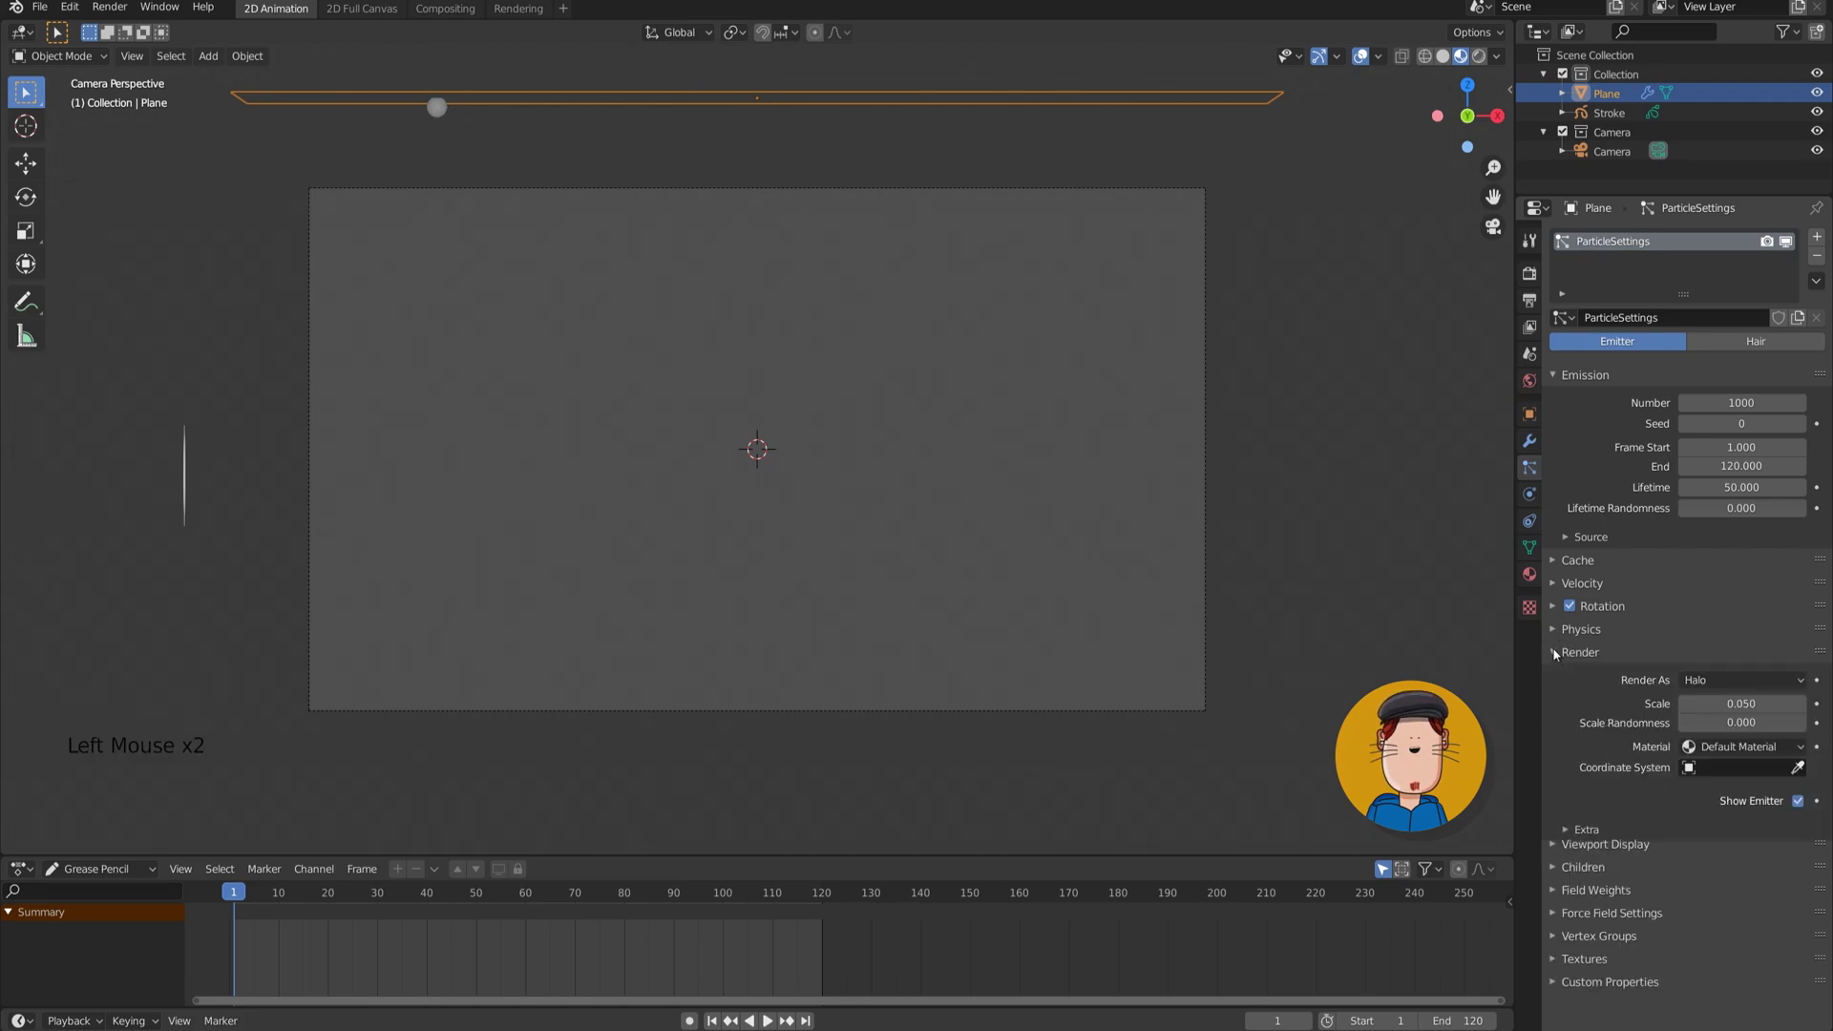
{"action": "left_click", "coordinate": [1718, 680]}
{"action": "left_click", "coordinate": [1697, 787]}
{"action": "left_click", "coordinate": [1718, 817]}
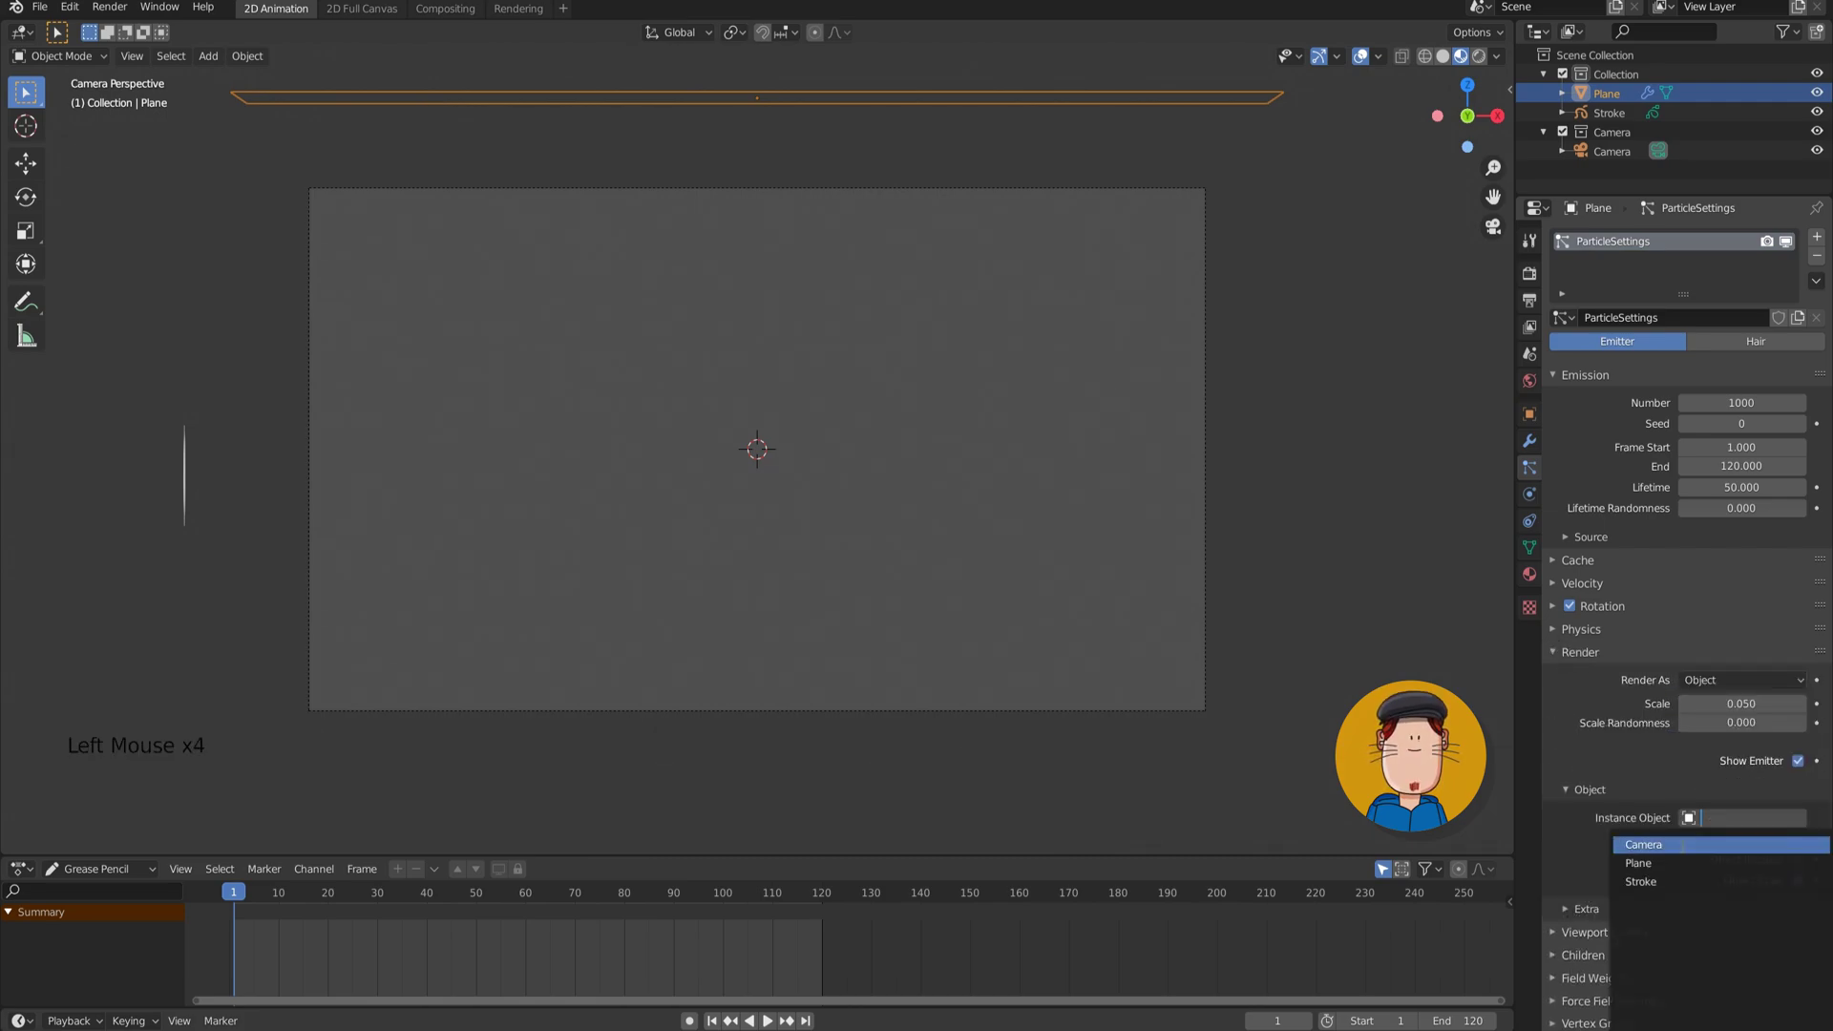
{"action": "left_click", "coordinate": [1658, 884]}
{"action": "mouse_move", "coordinate": [1727, 703]}
{"action": "left_mouse_down"}
{"action": "mouse_move", "coordinate": [1785, 704]}
{"action": "mouse_move", "coordinate": [1704, 722]}
{"action": "left_mouse_up"}
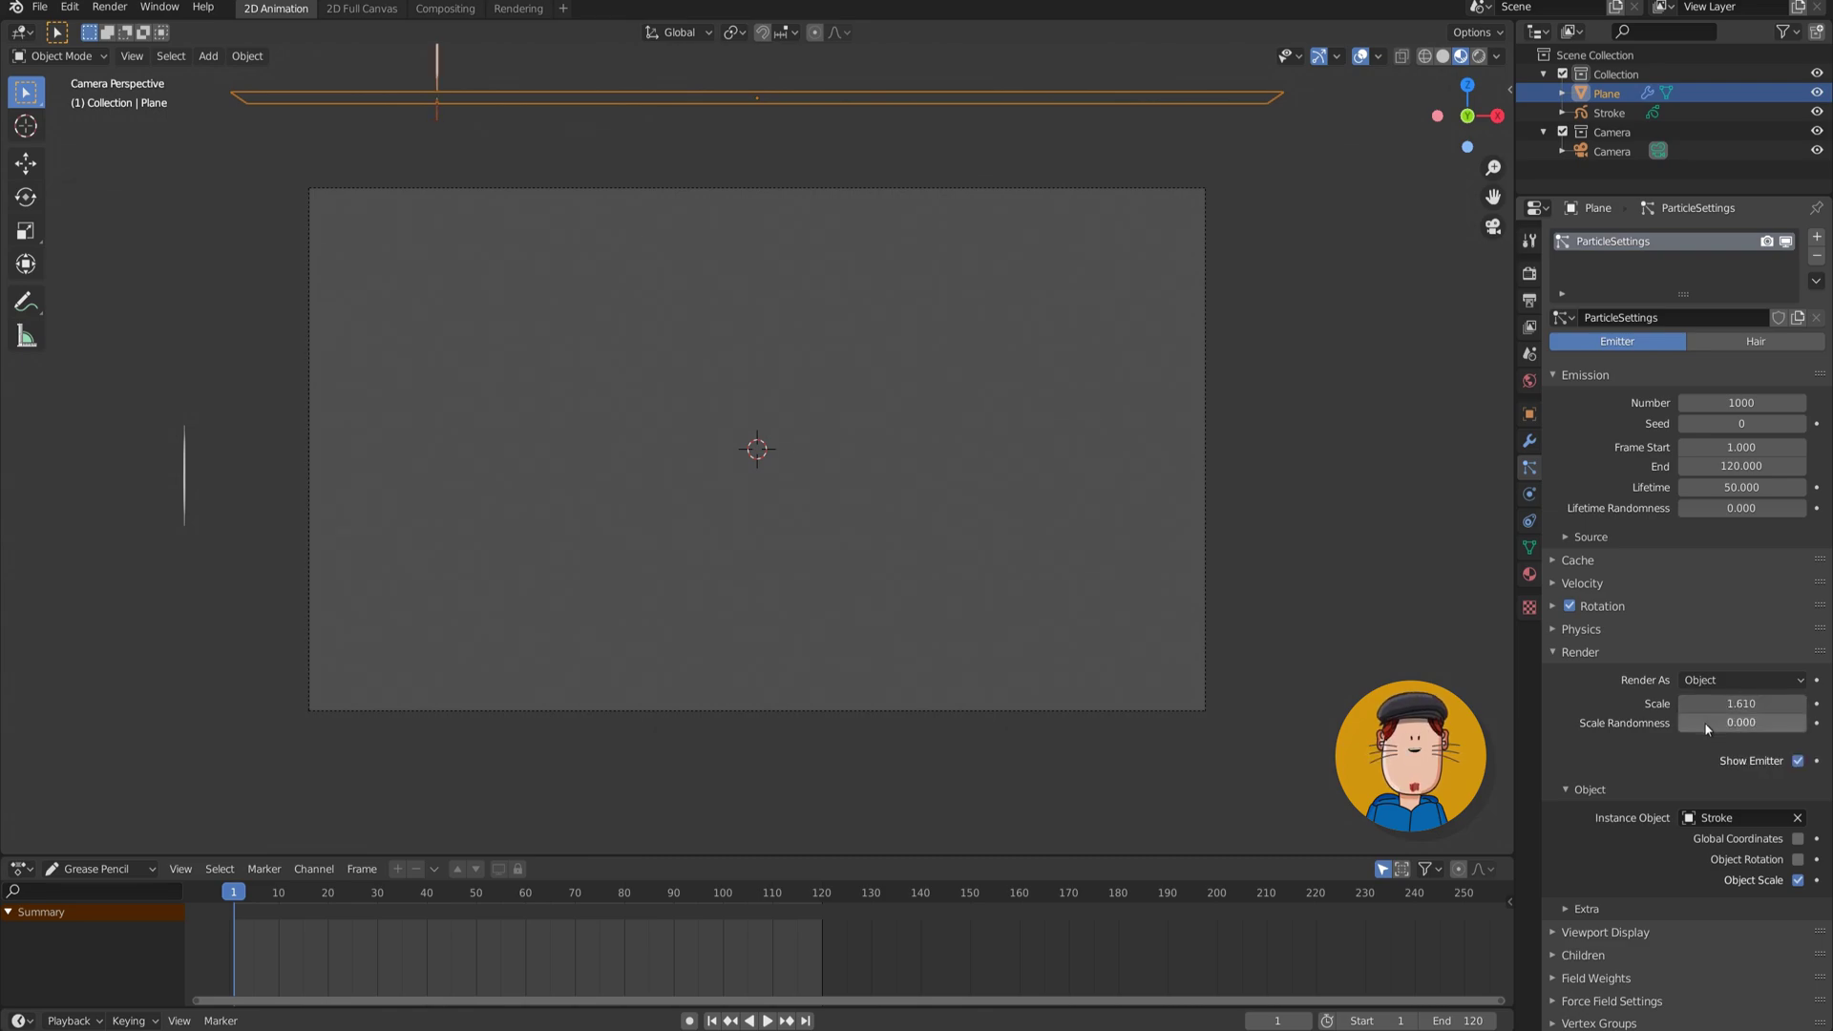
Bake the particle cache, preview the falling rain, and adjust particle scale to 1.580.
{"action": "left_click", "coordinate": [1577, 560]}
{"action": "left_click", "coordinate": [1616, 790]}
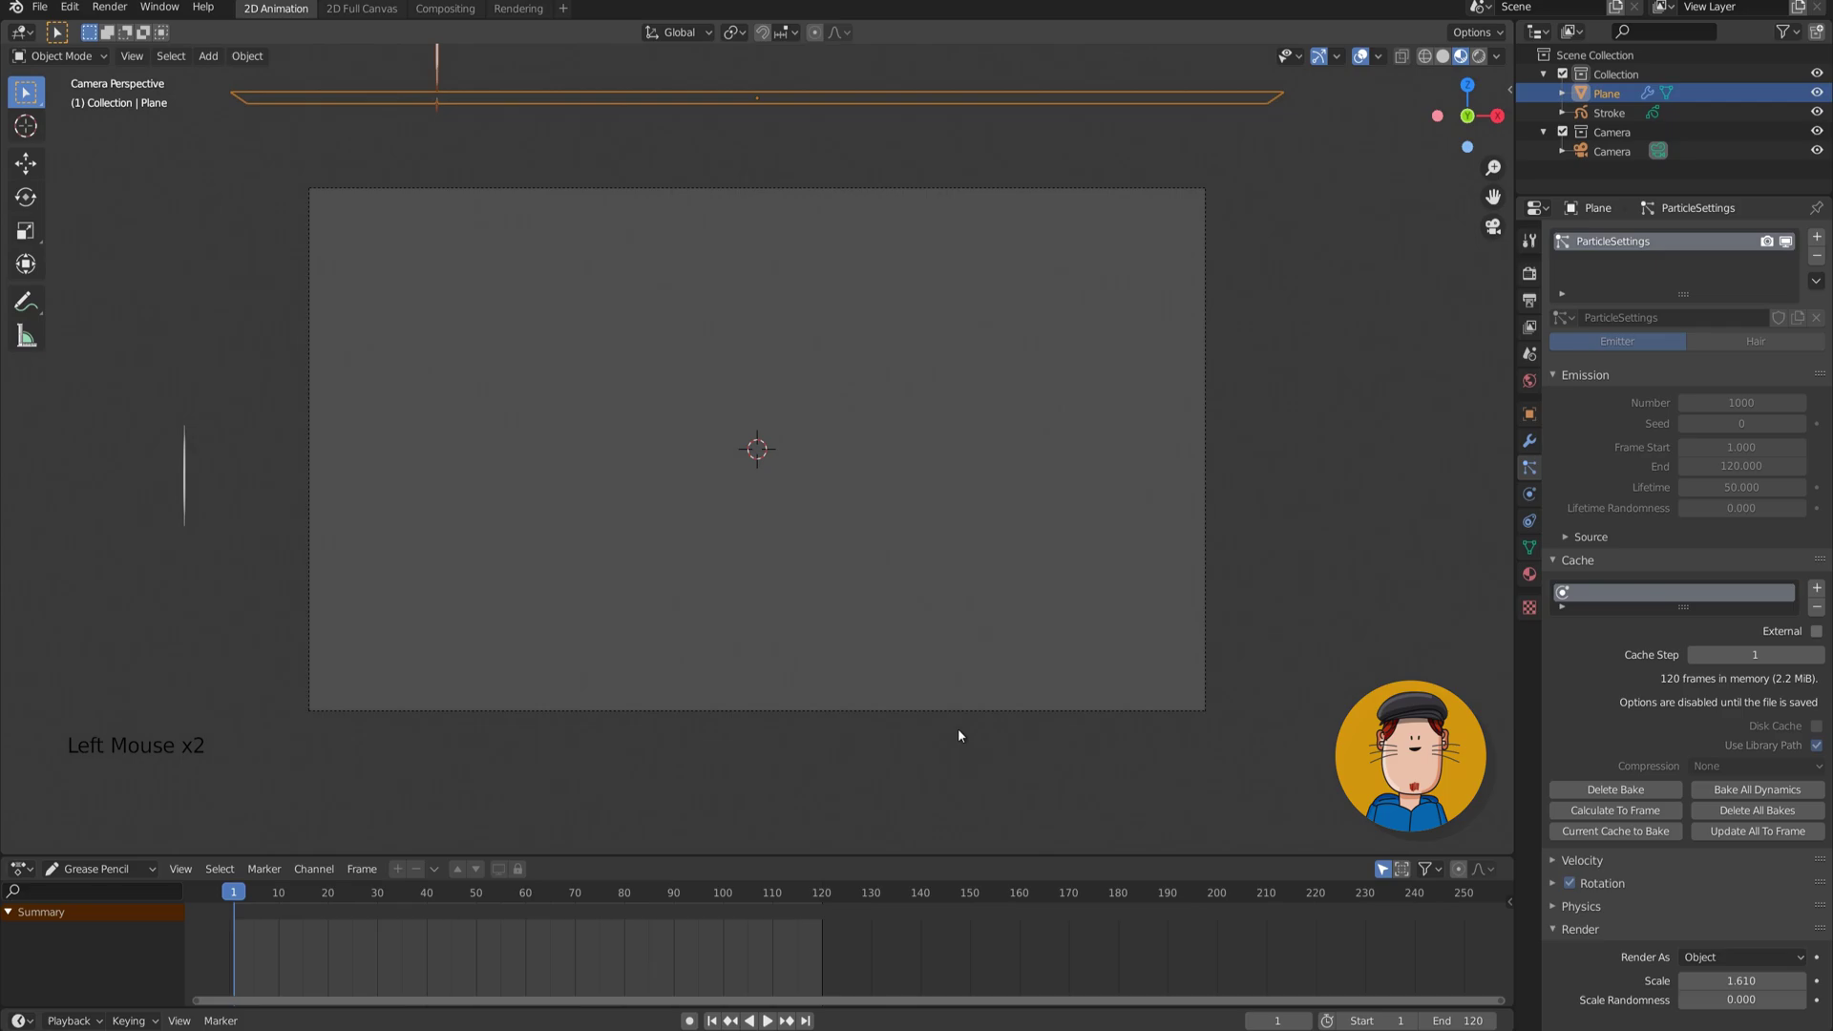
{"action": "key", "text": "shift+space"}
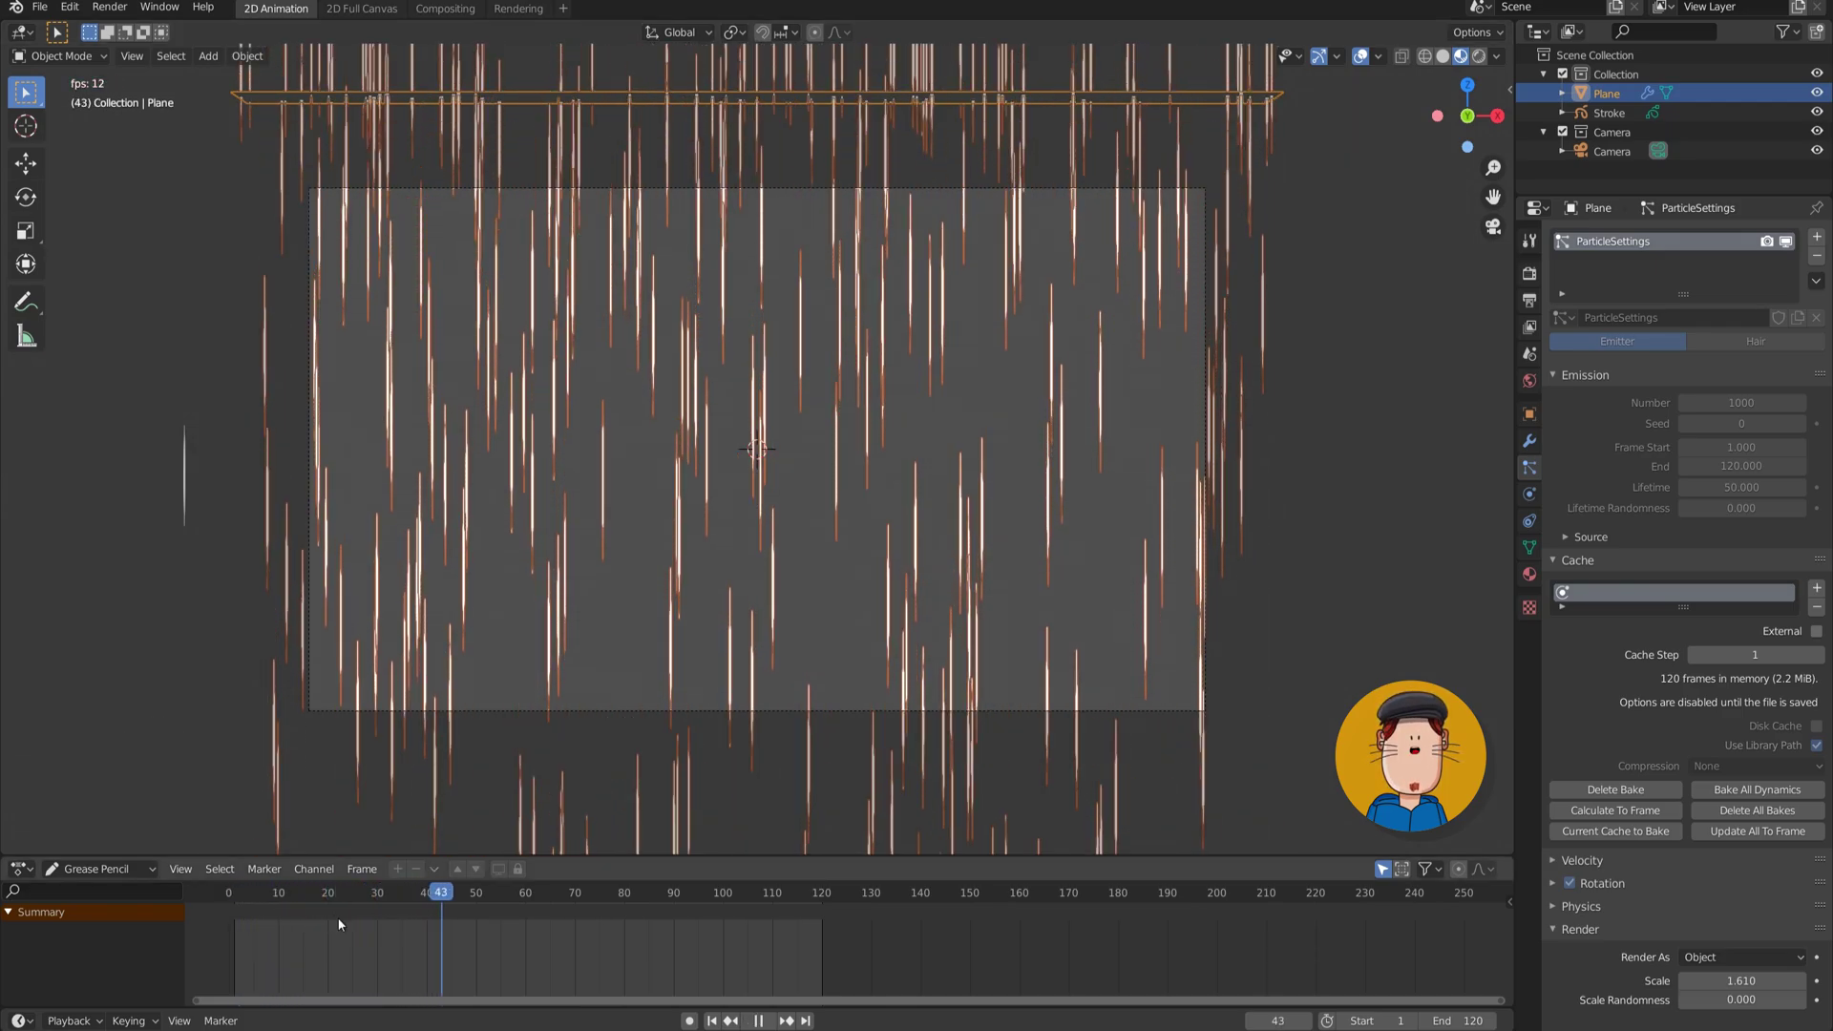
{"action": "key", "text": "shift+space"}
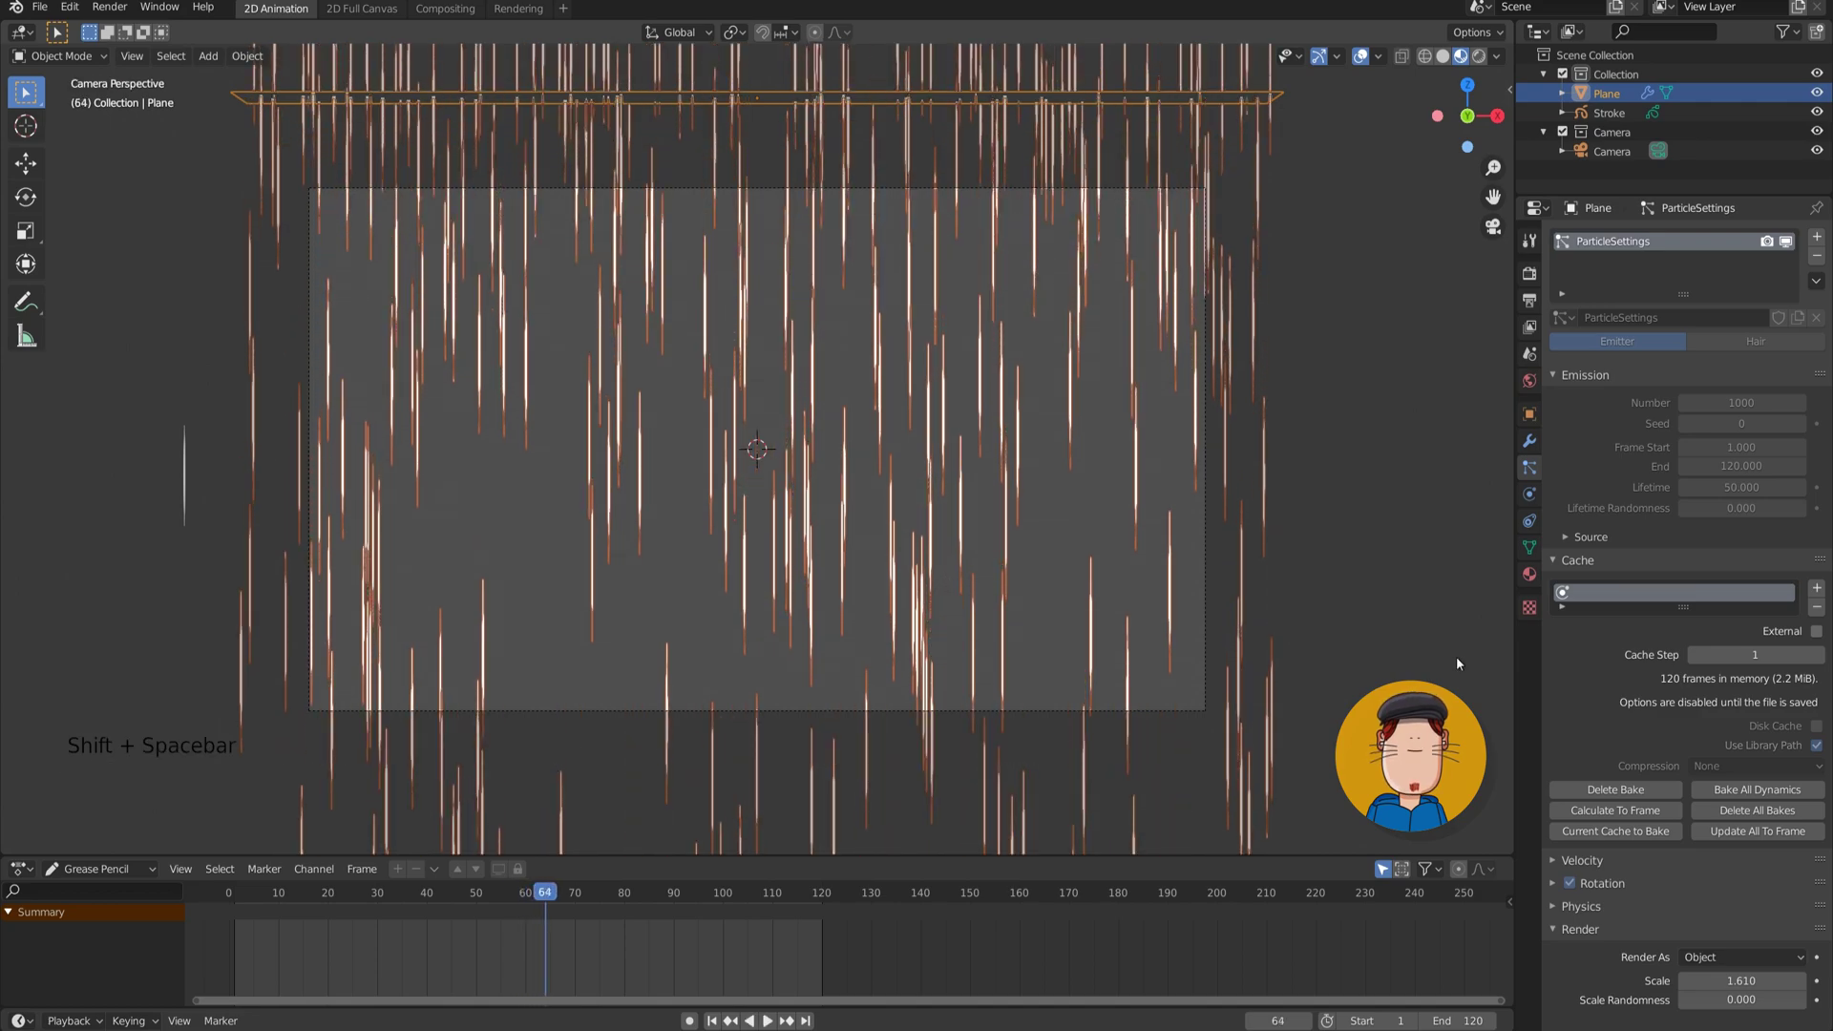
{"action": "scroll", "coordinate": [1680, 764], "scroll_direction": "down", "scroll_amount": 5}
{"action": "mouse_move", "coordinate": [1747, 832]}
{"action": "left_mouse_down"}
{"action": "mouse_move", "coordinate": [1718, 832]}
{"action": "mouse_move", "coordinate": [1765, 851]}
{"action": "mouse_move", "coordinate": [1730, 855]}
{"action": "left_mouse_up"}
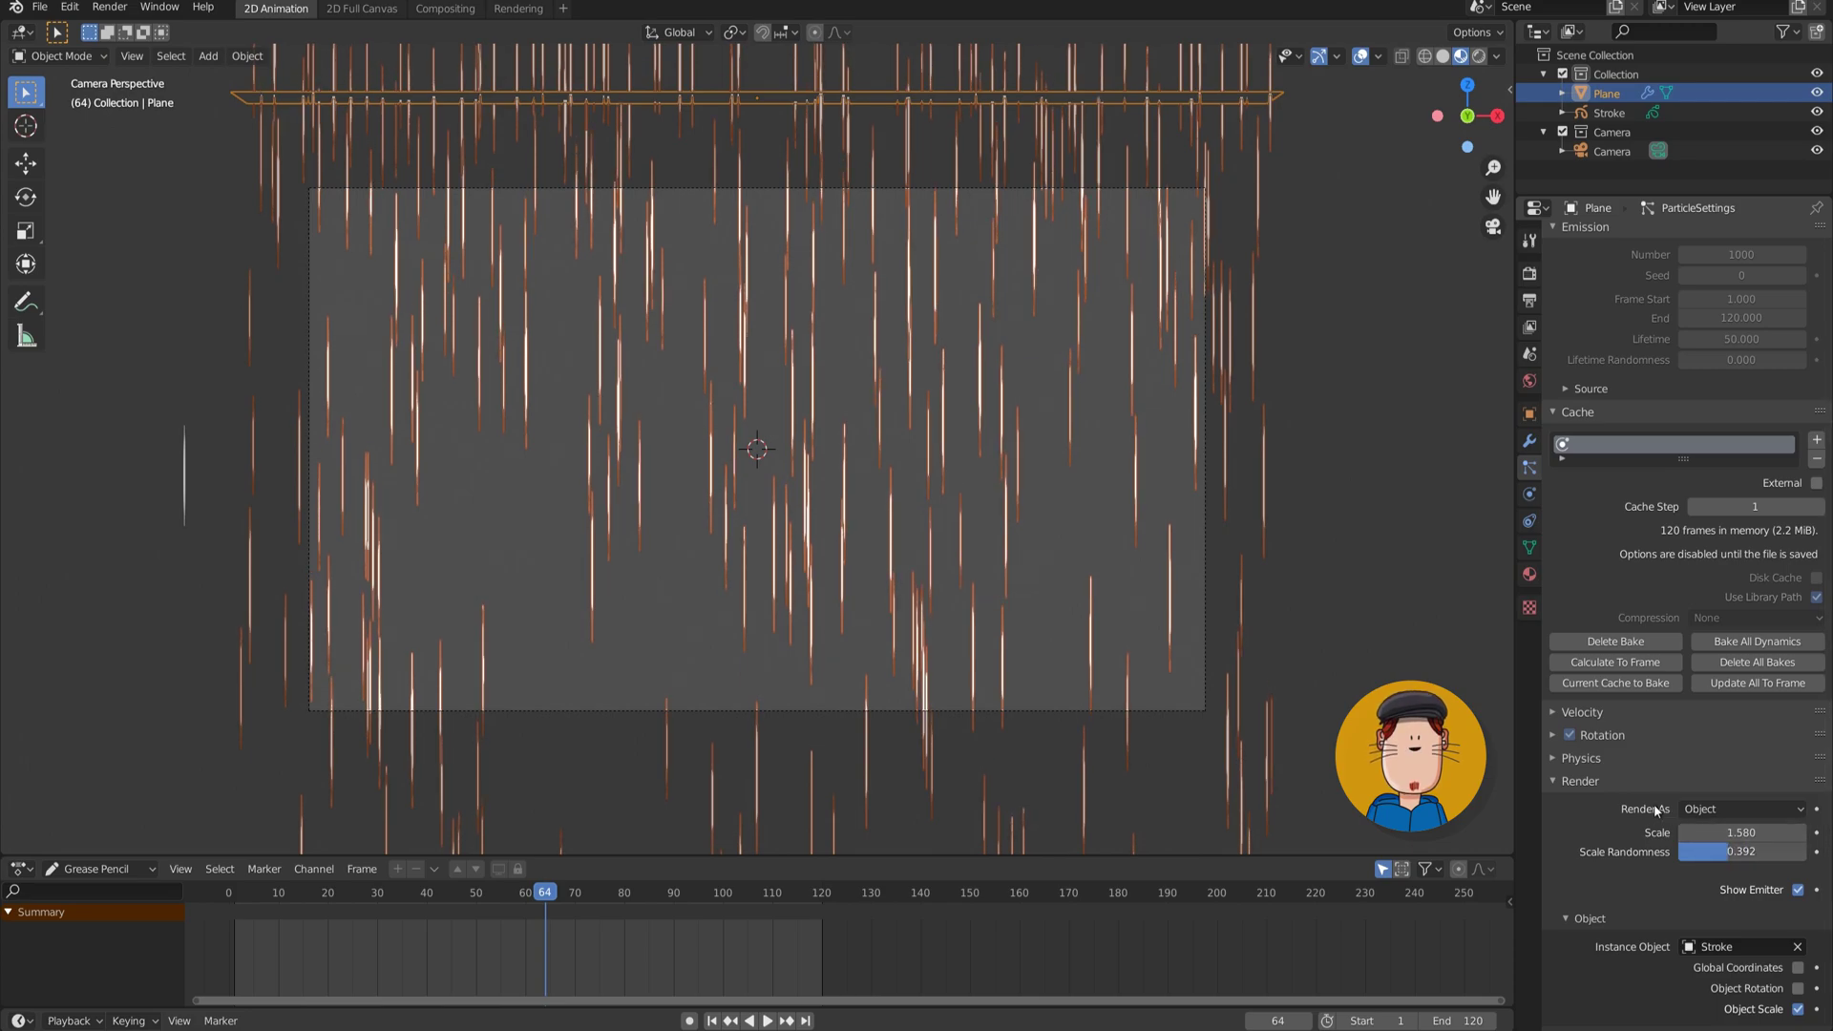
Set Field Weights gravity to 0.814, re-bake and preview the fall.
{"action": "scroll", "coordinate": [1647, 801], "scroll_direction": "down", "scroll_amount": 7}
{"action": "key", "text": "shift+space"}
{"action": "key", "text": "shift+space"}
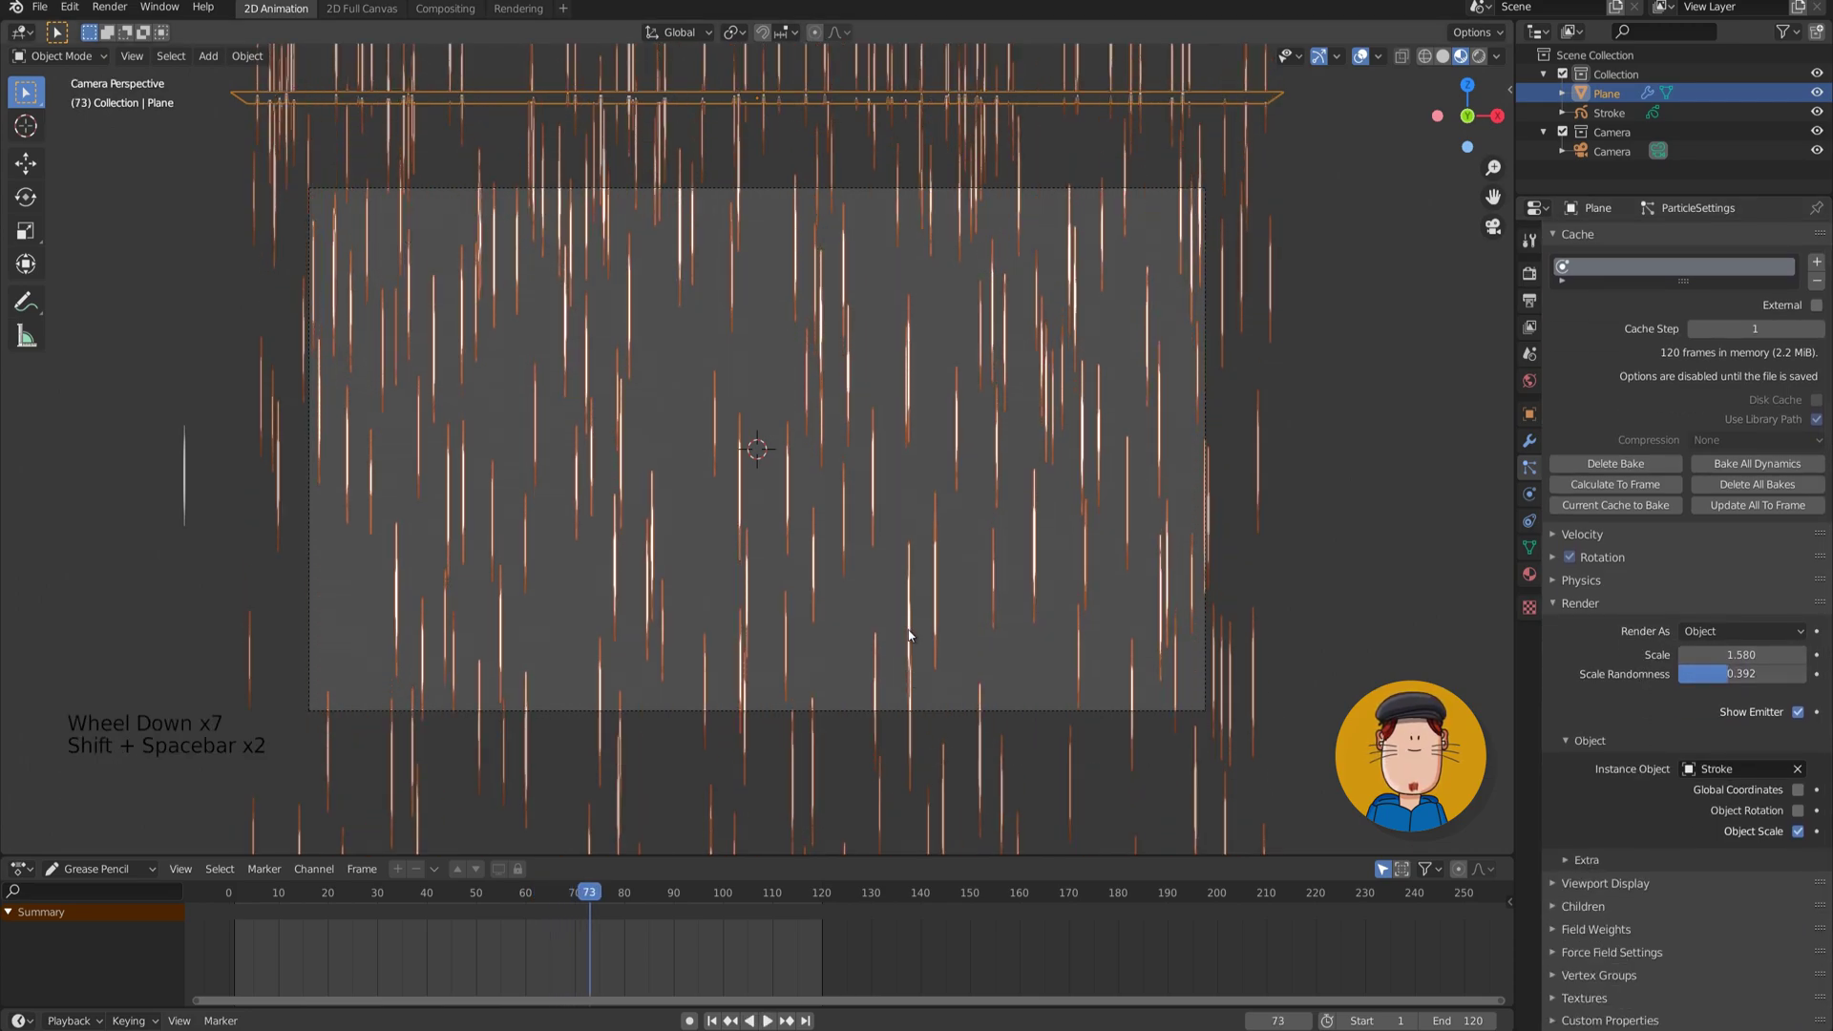
{"action": "left_click", "coordinate": [1556, 603]}
{"action": "scroll", "coordinate": [1579, 718], "scroll_direction": "down", "scroll_amount": 3}
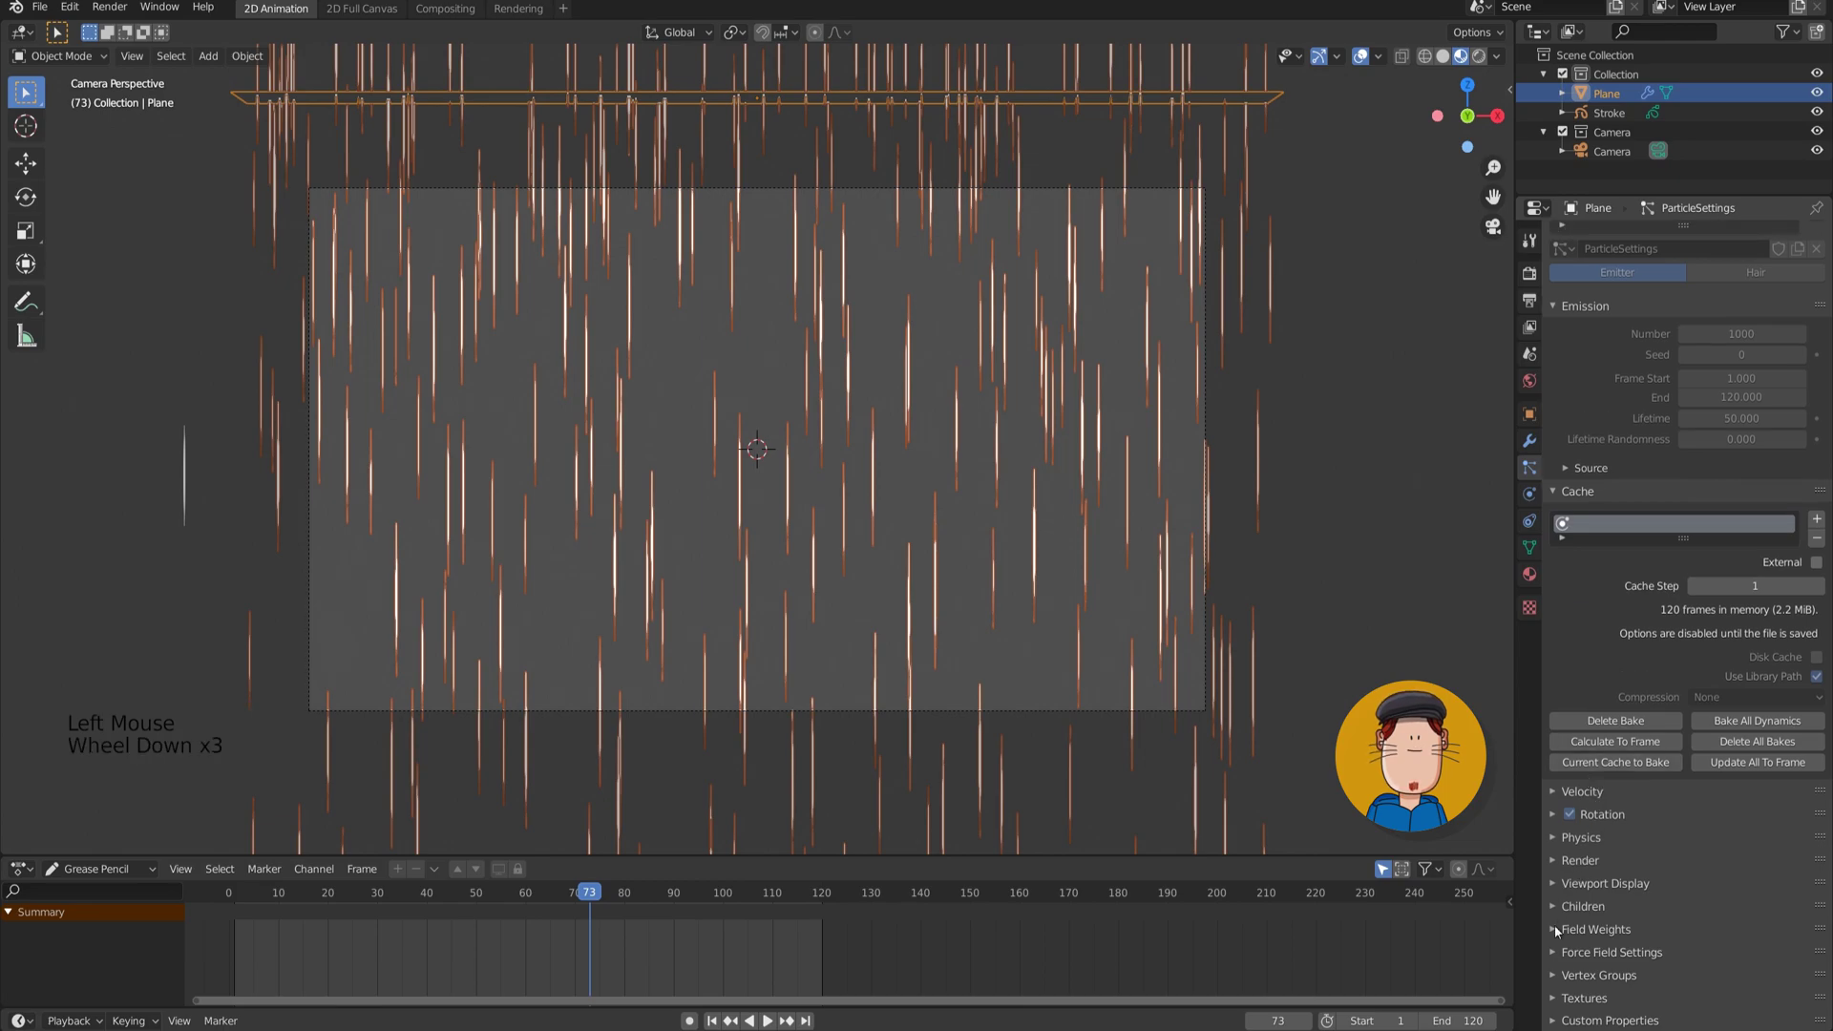
{"action": "left_click", "coordinate": [1596, 929]}
{"action": "scroll", "coordinate": [1596, 929], "scroll_direction": "down", "scroll_amount": 5}
{"action": "left_click", "coordinate": [1647, 611]}
{"action": "left_click", "coordinate": [1615, 572]}
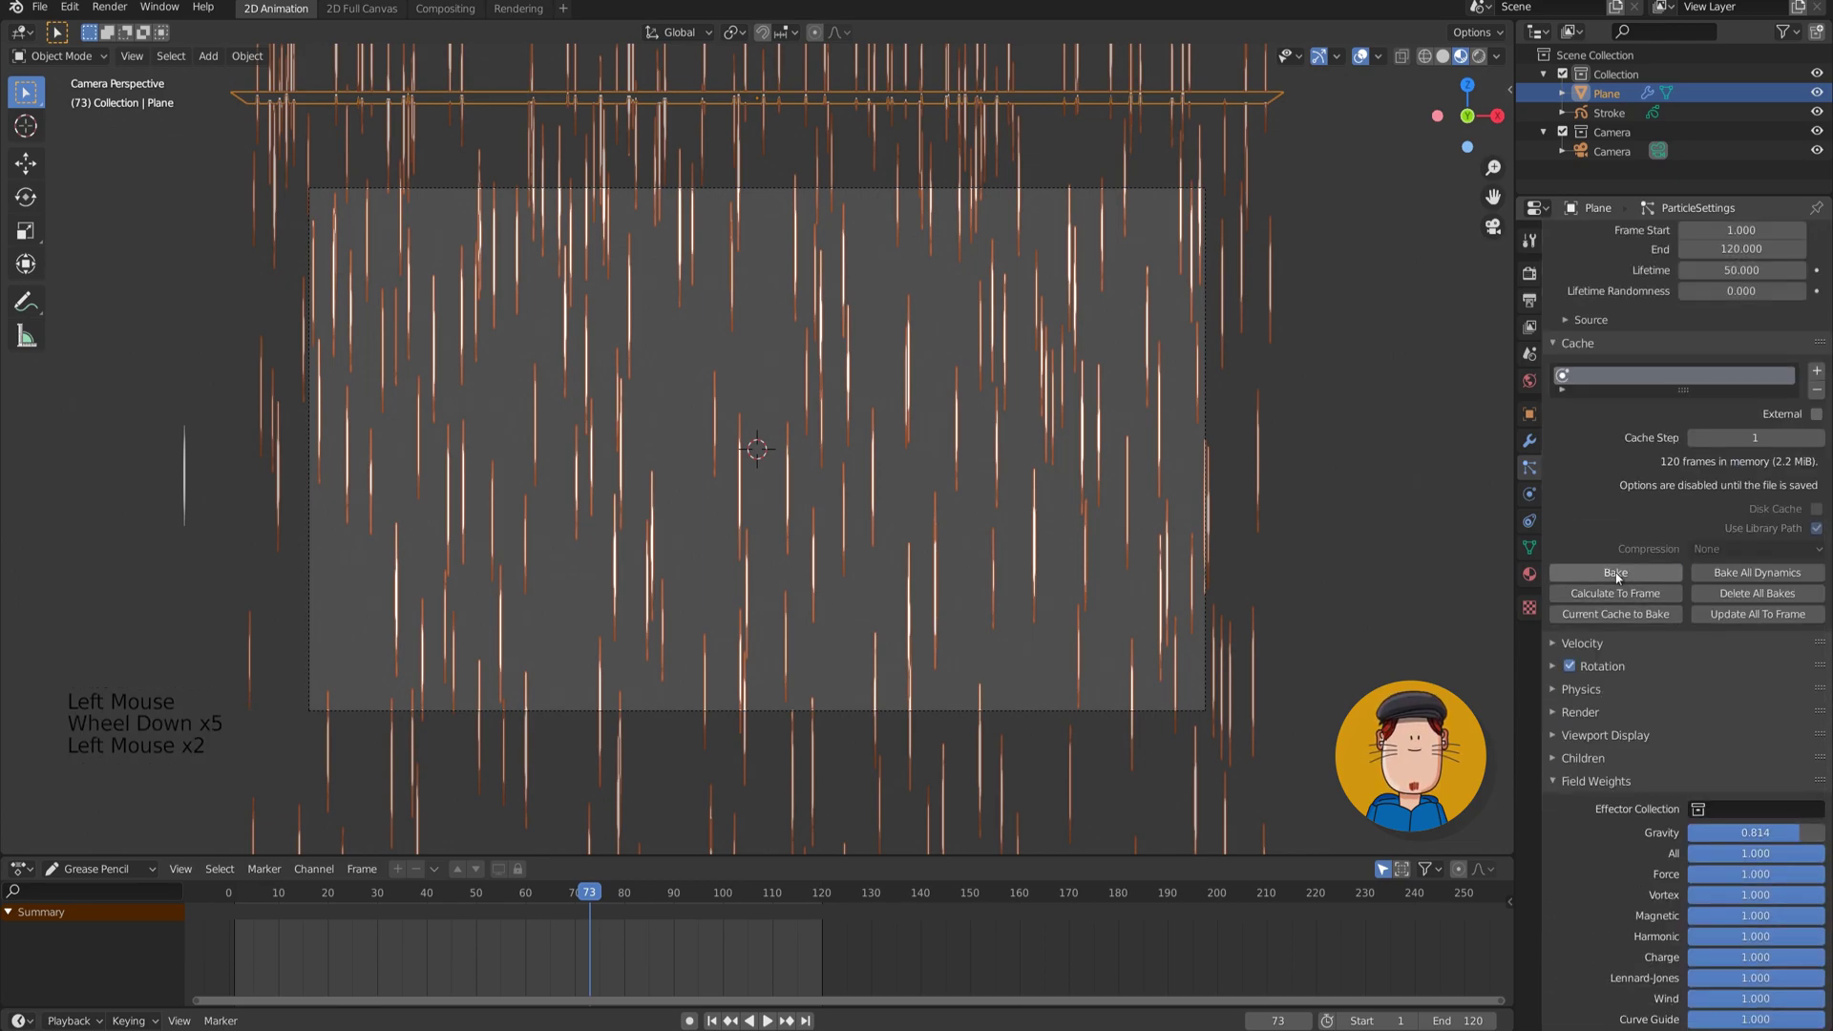
{"action": "left_click", "coordinate": [1615, 572]}
{"action": "key", "text": "shift+space"}
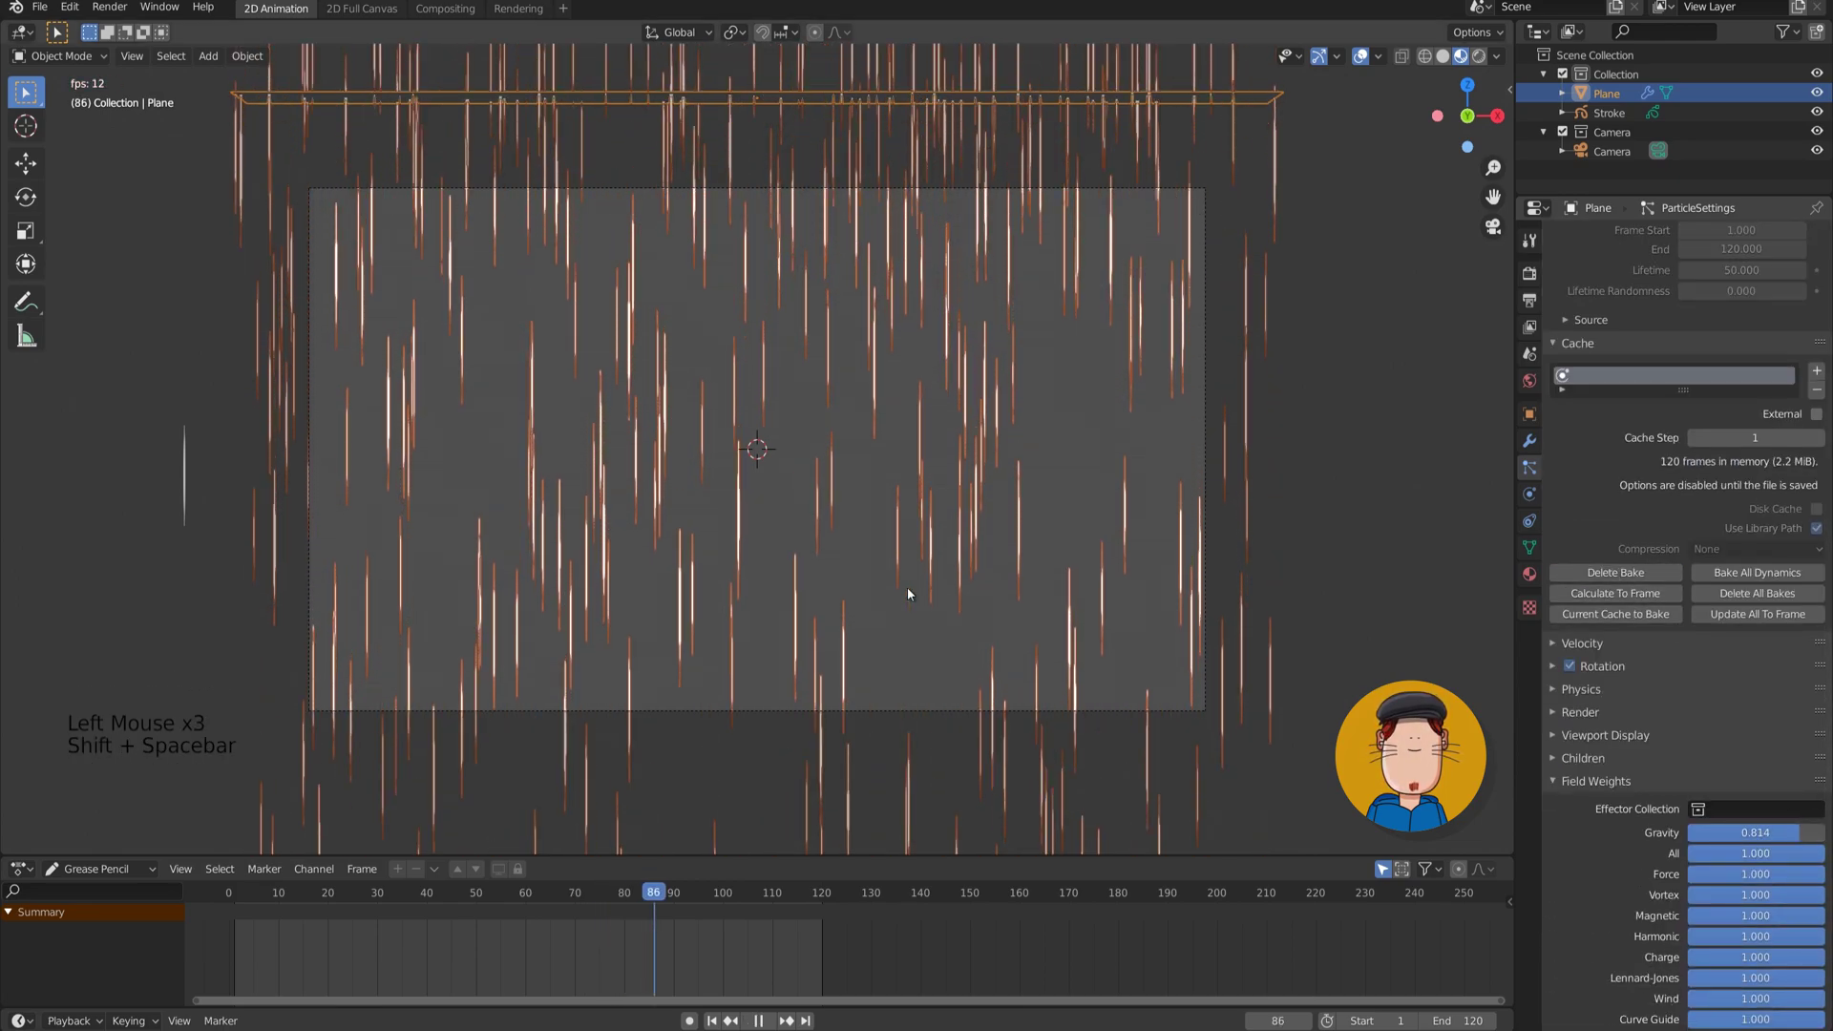
{"action": "key", "text": "shift+space"}
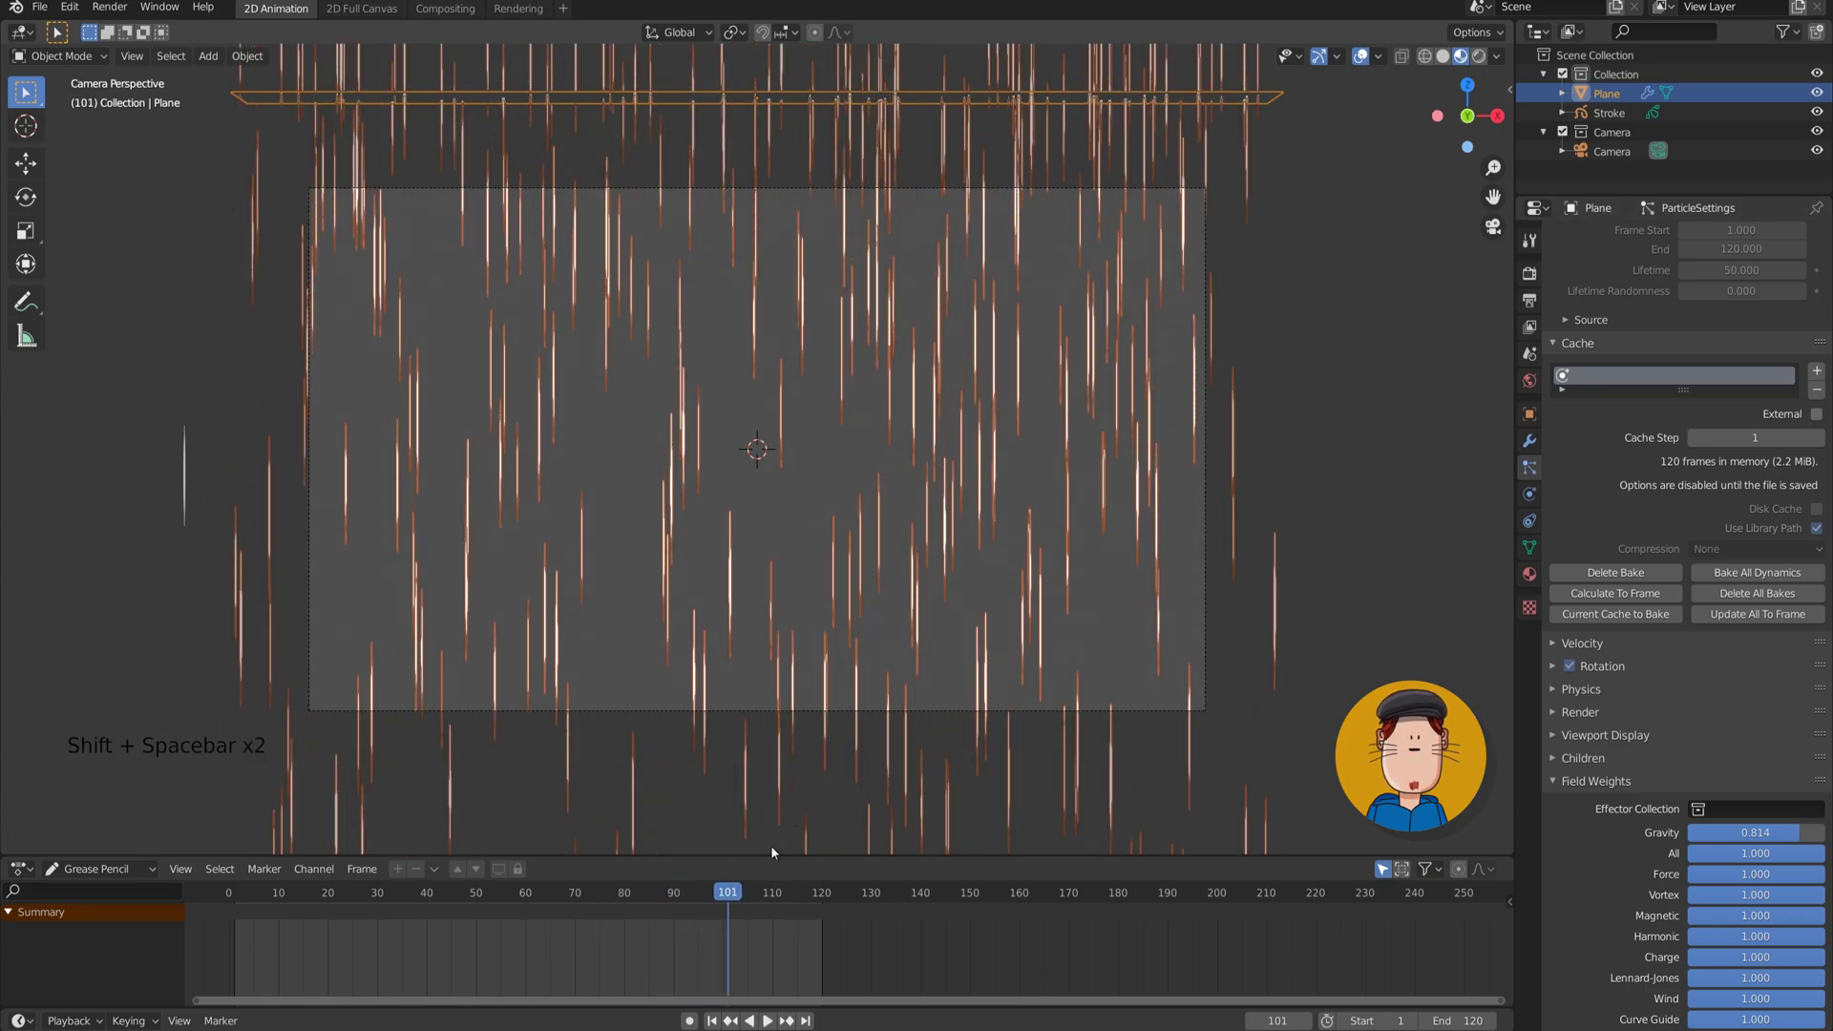
Free the bake, start emission at frame -50, and emit 3000 particles.
{"action": "scroll", "coordinate": [1601, 483], "scroll_direction": "up", "scroll_amount": 7}
{"action": "left_click", "coordinate": [1615, 780]}
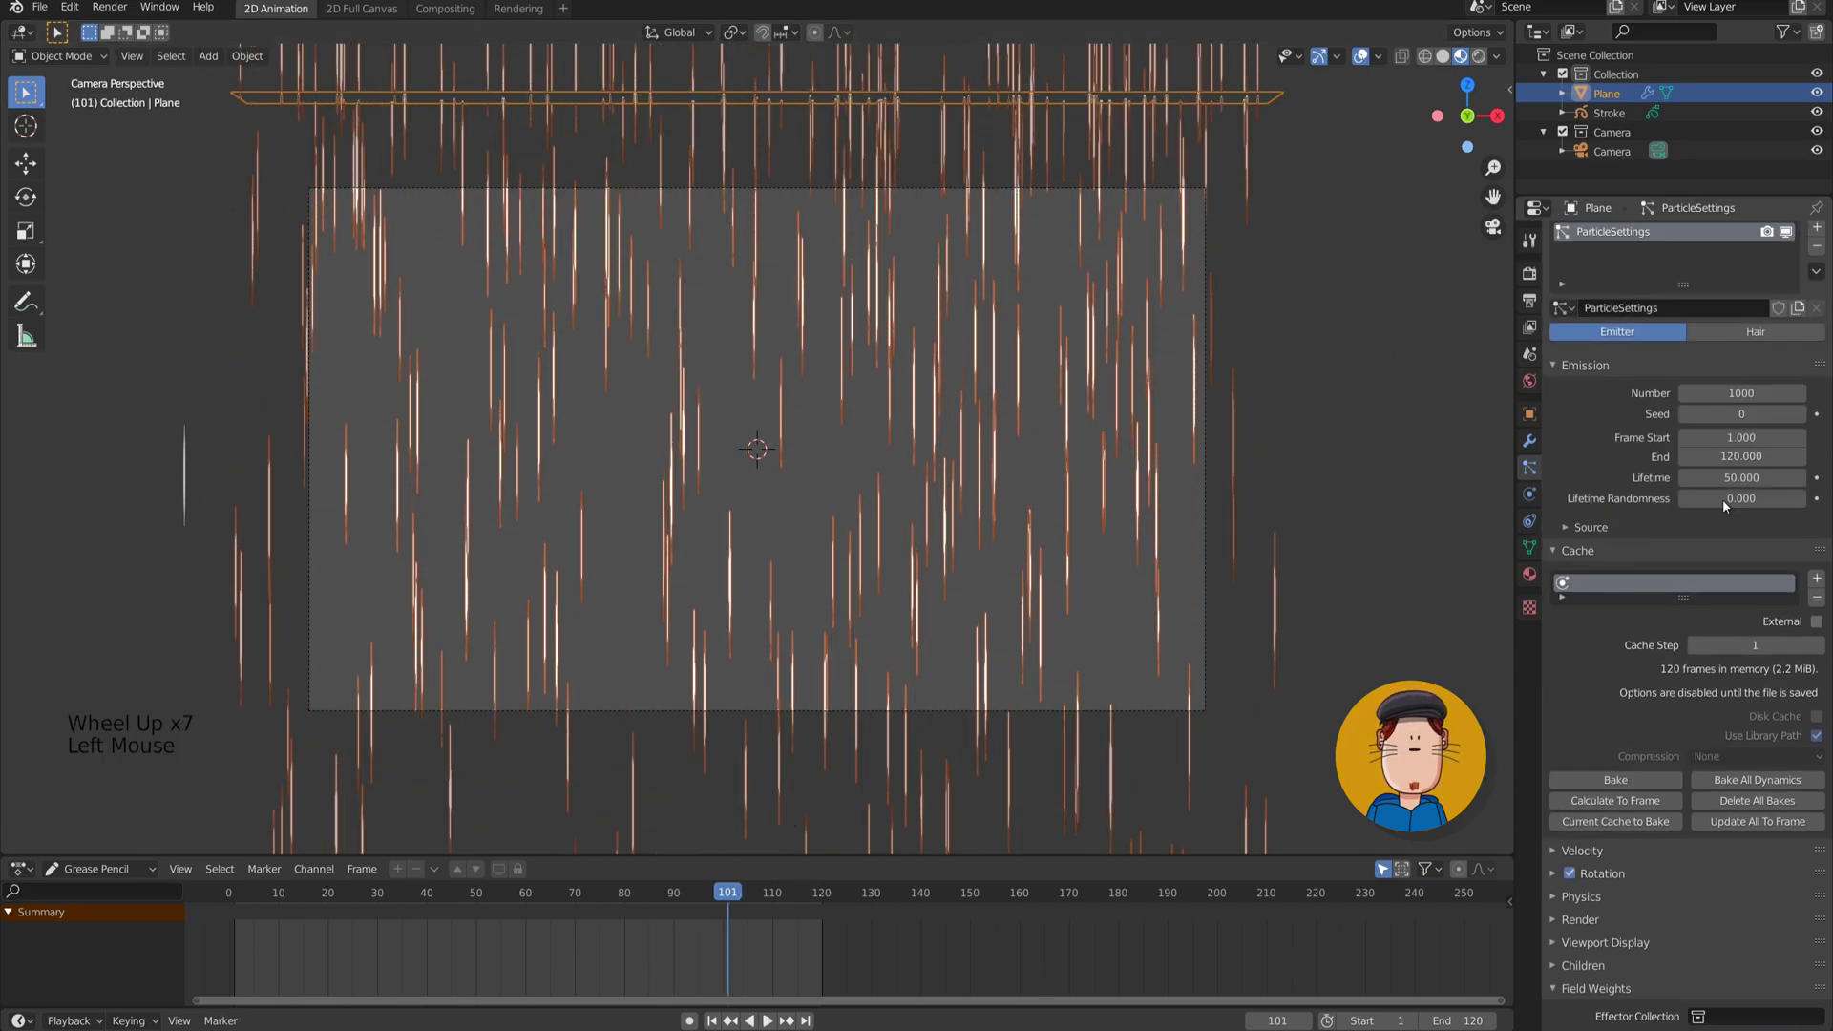
{"action": "double_click", "coordinate": [1709, 437]}
{"action": "type", "text": "-50"}
{"action": "key", "text": "Return"}
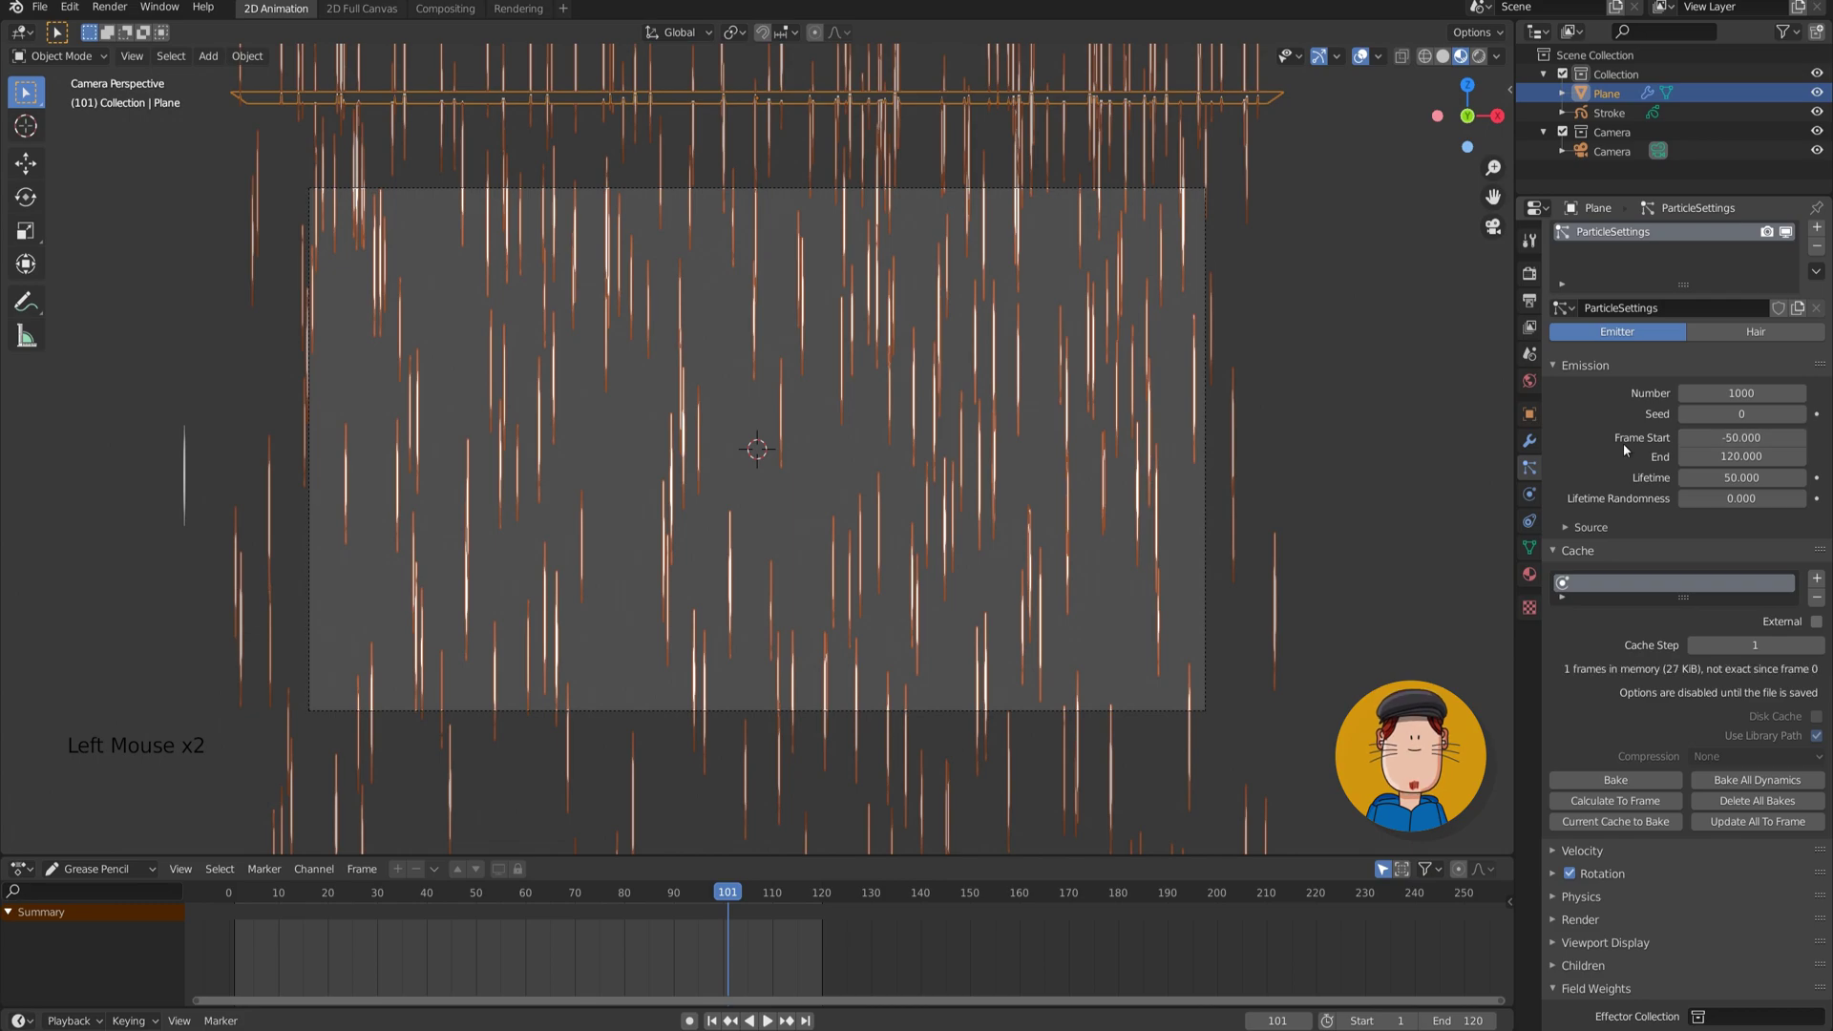
{"action": "left_click", "coordinate": [1709, 393]}
{"action": "type", "text": "3000"}
{"action": "key", "text": "Return"}
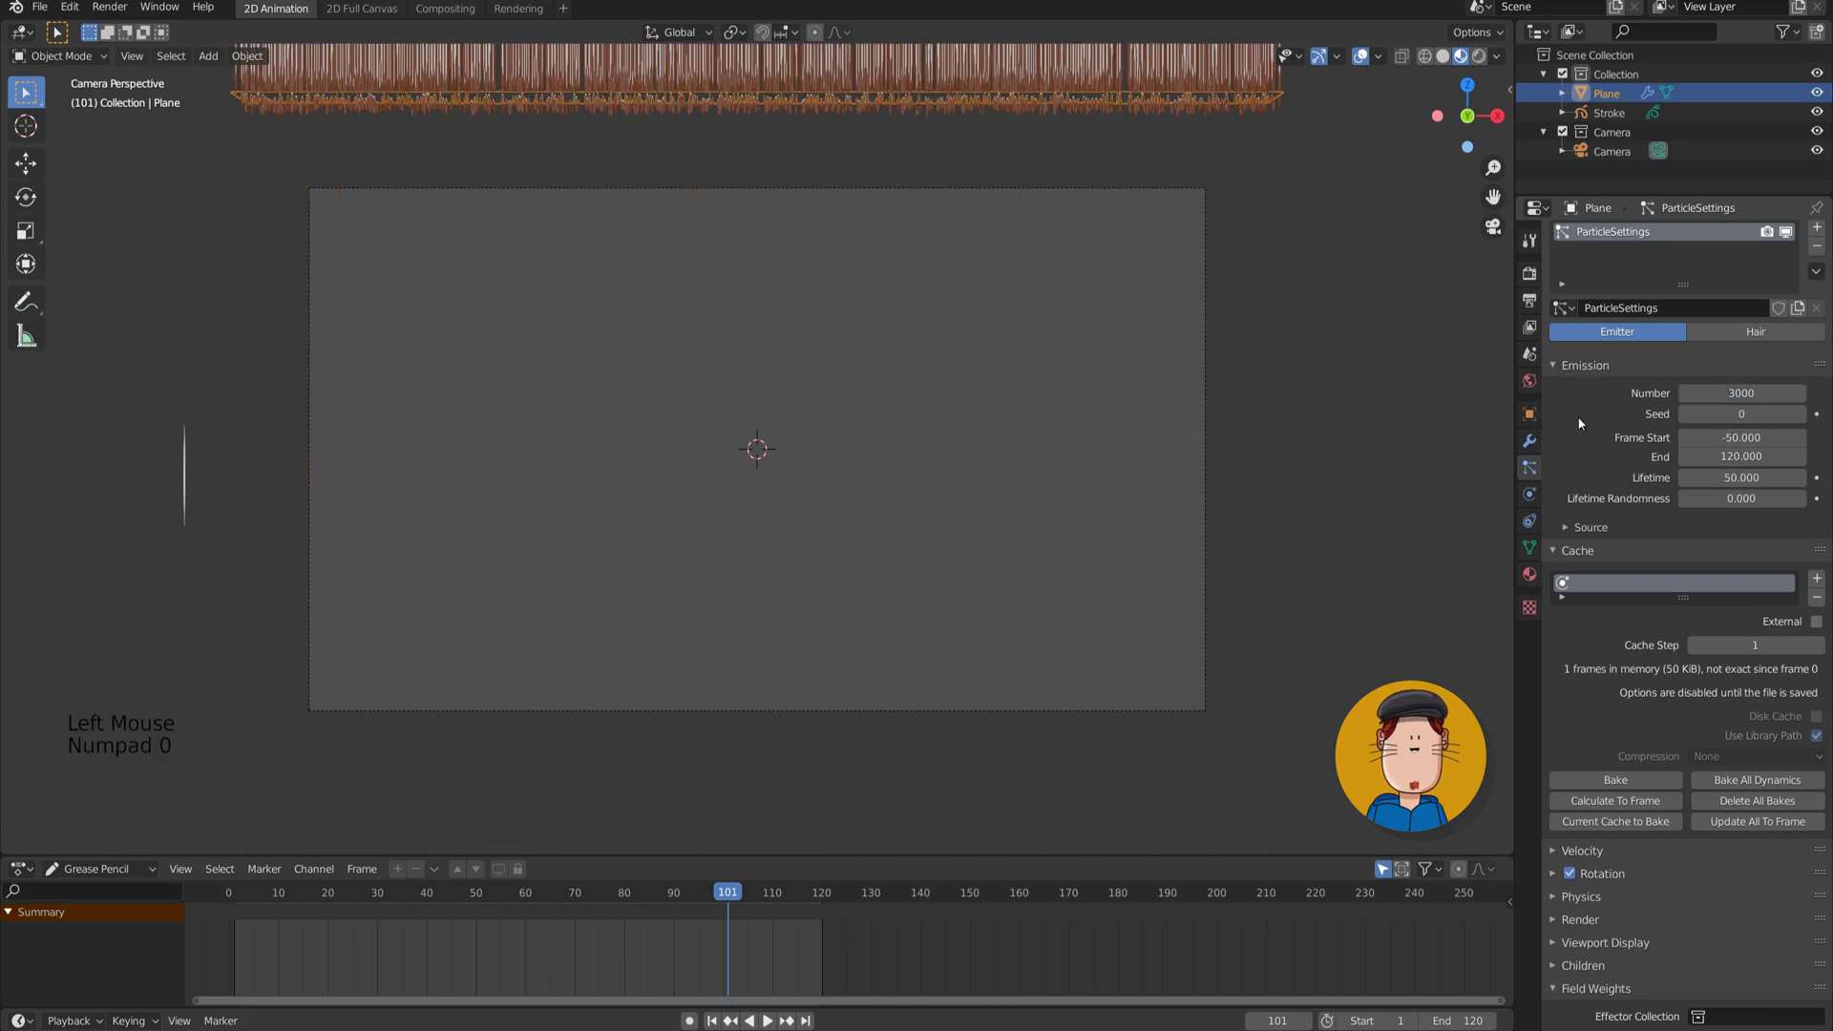
Re-bake the particles, then lower the Droplet stroke colour's alpha for faint drops.
{"action": "left_click", "coordinate": [1615, 780]}
{"action": "left_click", "coordinate": [1609, 113]}
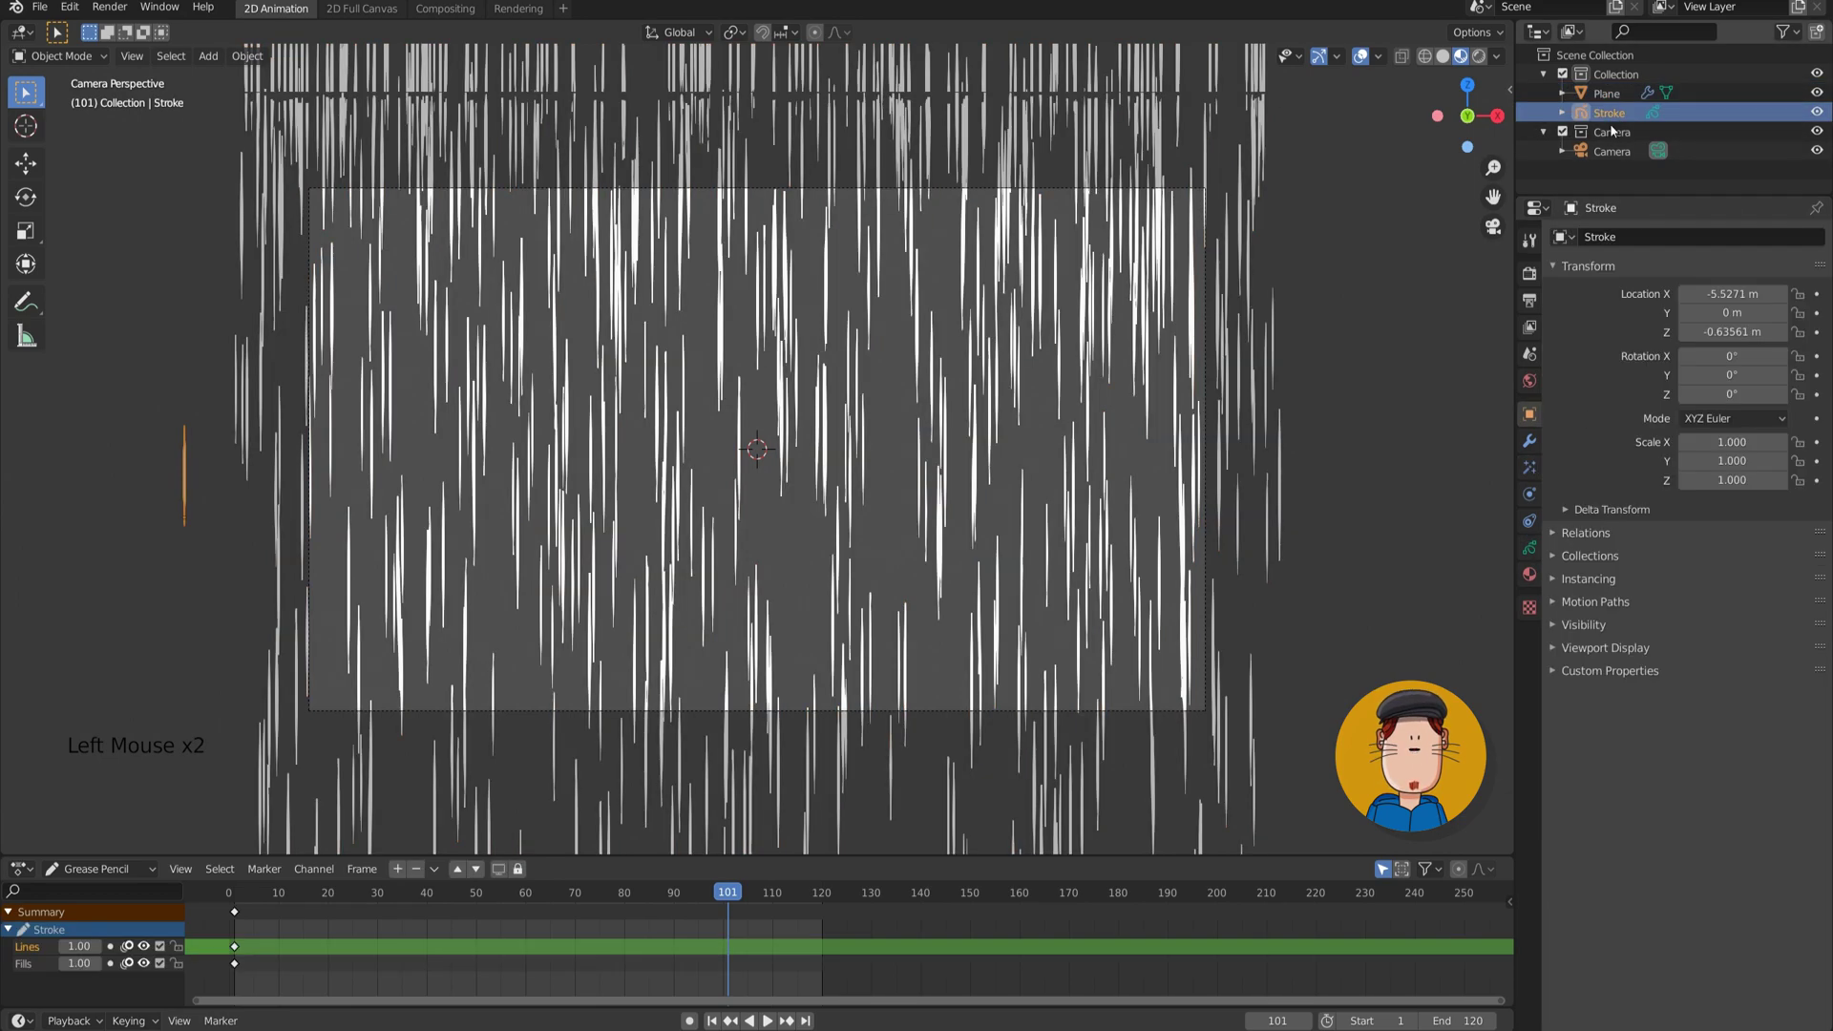
{"action": "left_click", "coordinate": [1529, 575]}
{"action": "left_click", "coordinate": [1708, 541]}
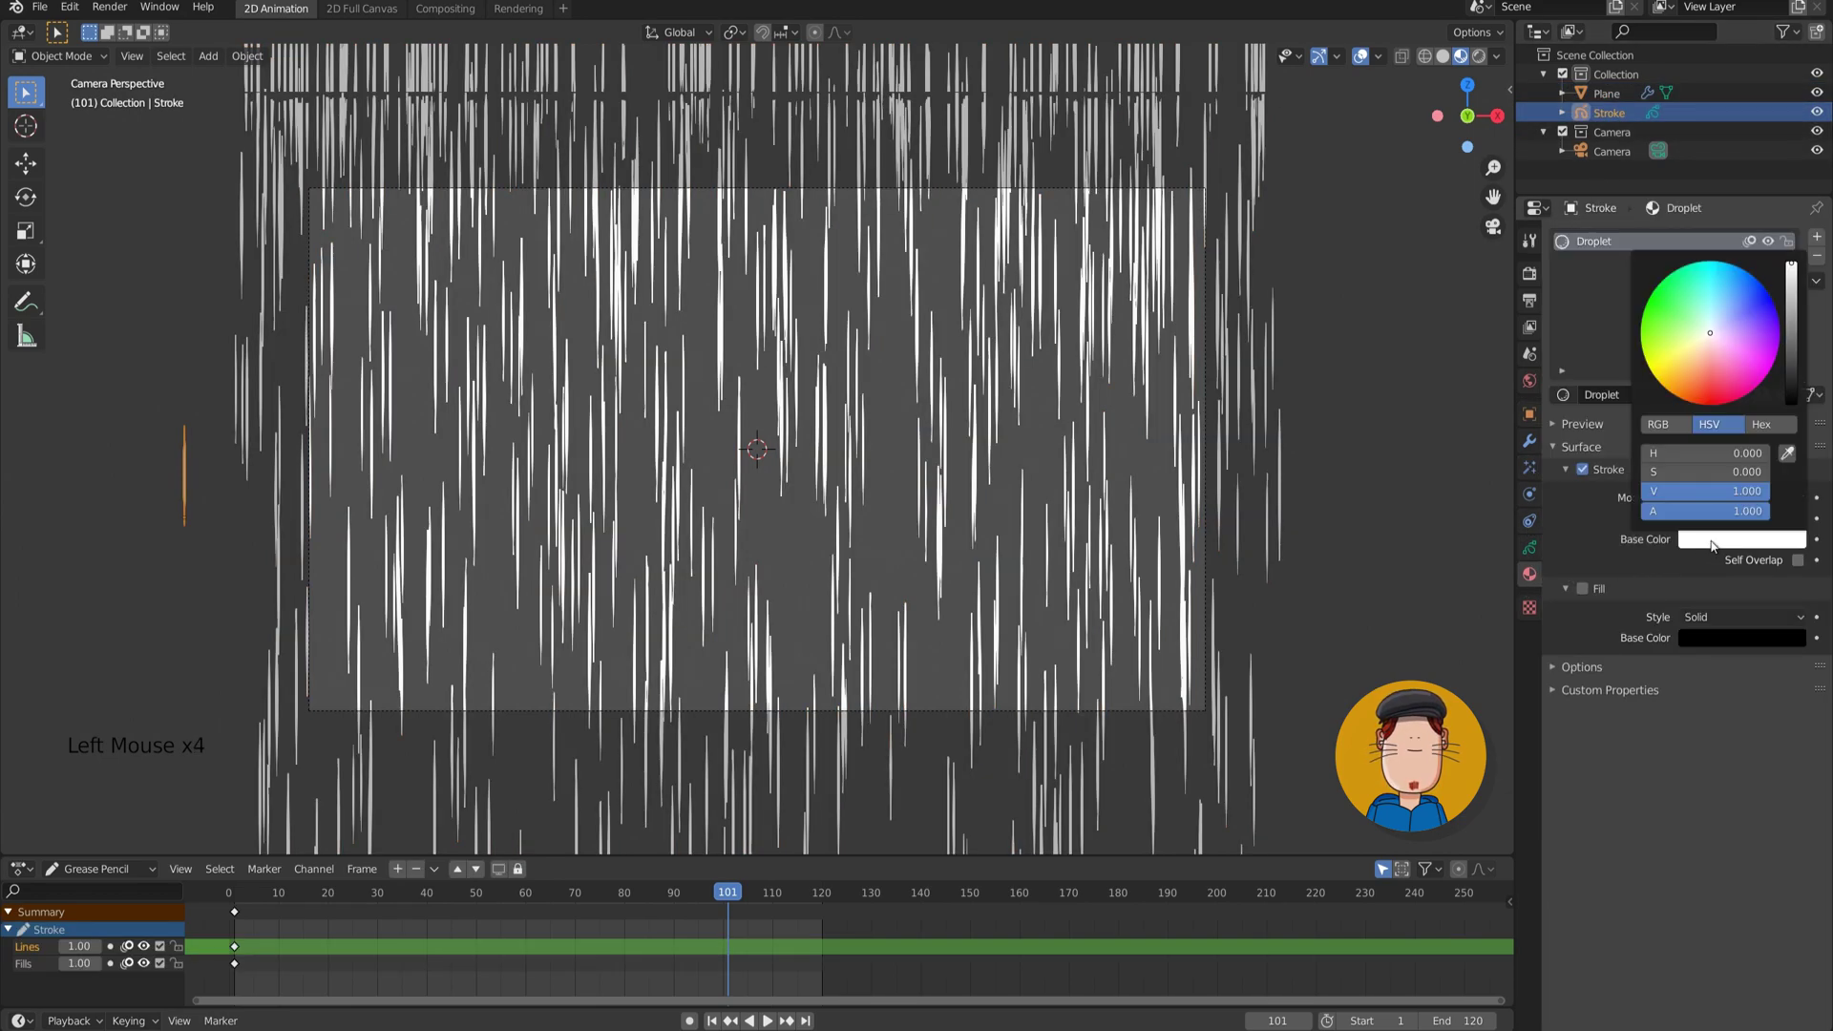
{"action": "left_click_drag", "start_coordinate": [1745, 518], "coordinate": [1669, 518]}
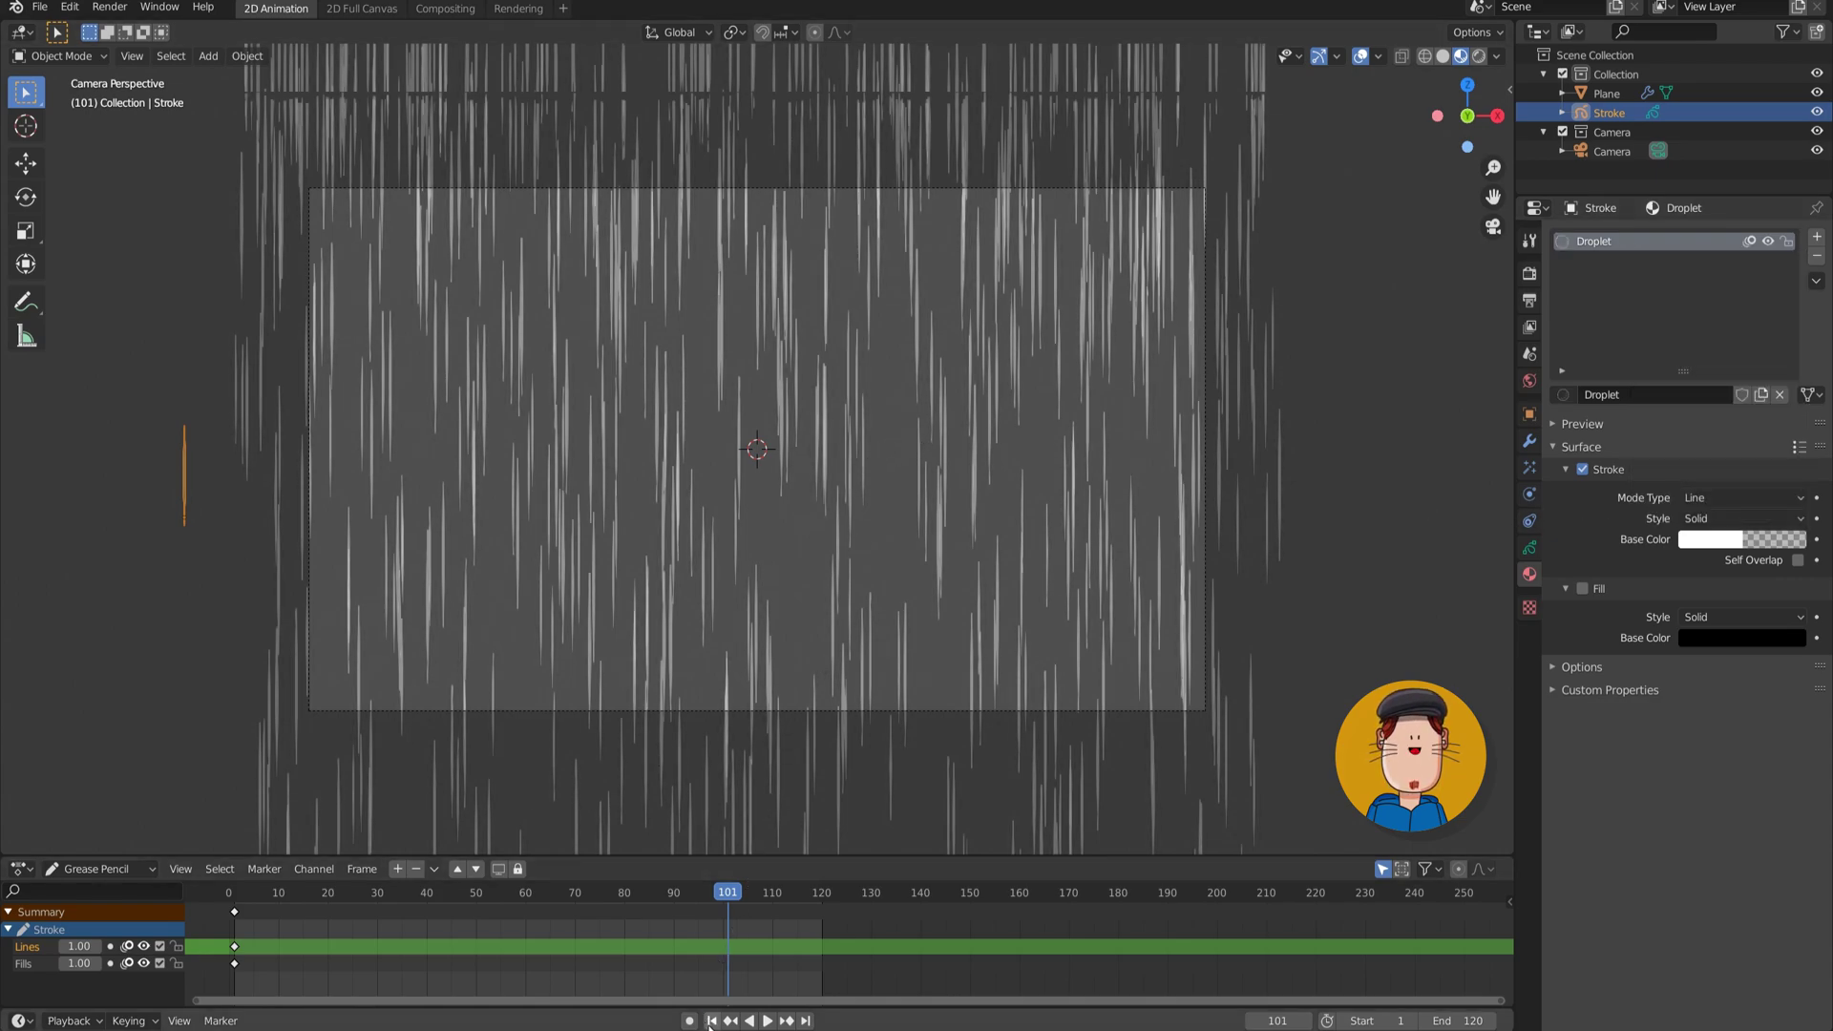
At frame 1, enter Draw mode and erase the existing rain stroke with the Stroke eraser.
{"action": "left_click", "coordinate": [234, 892]}
{"action": "key", "text": "Tab"}
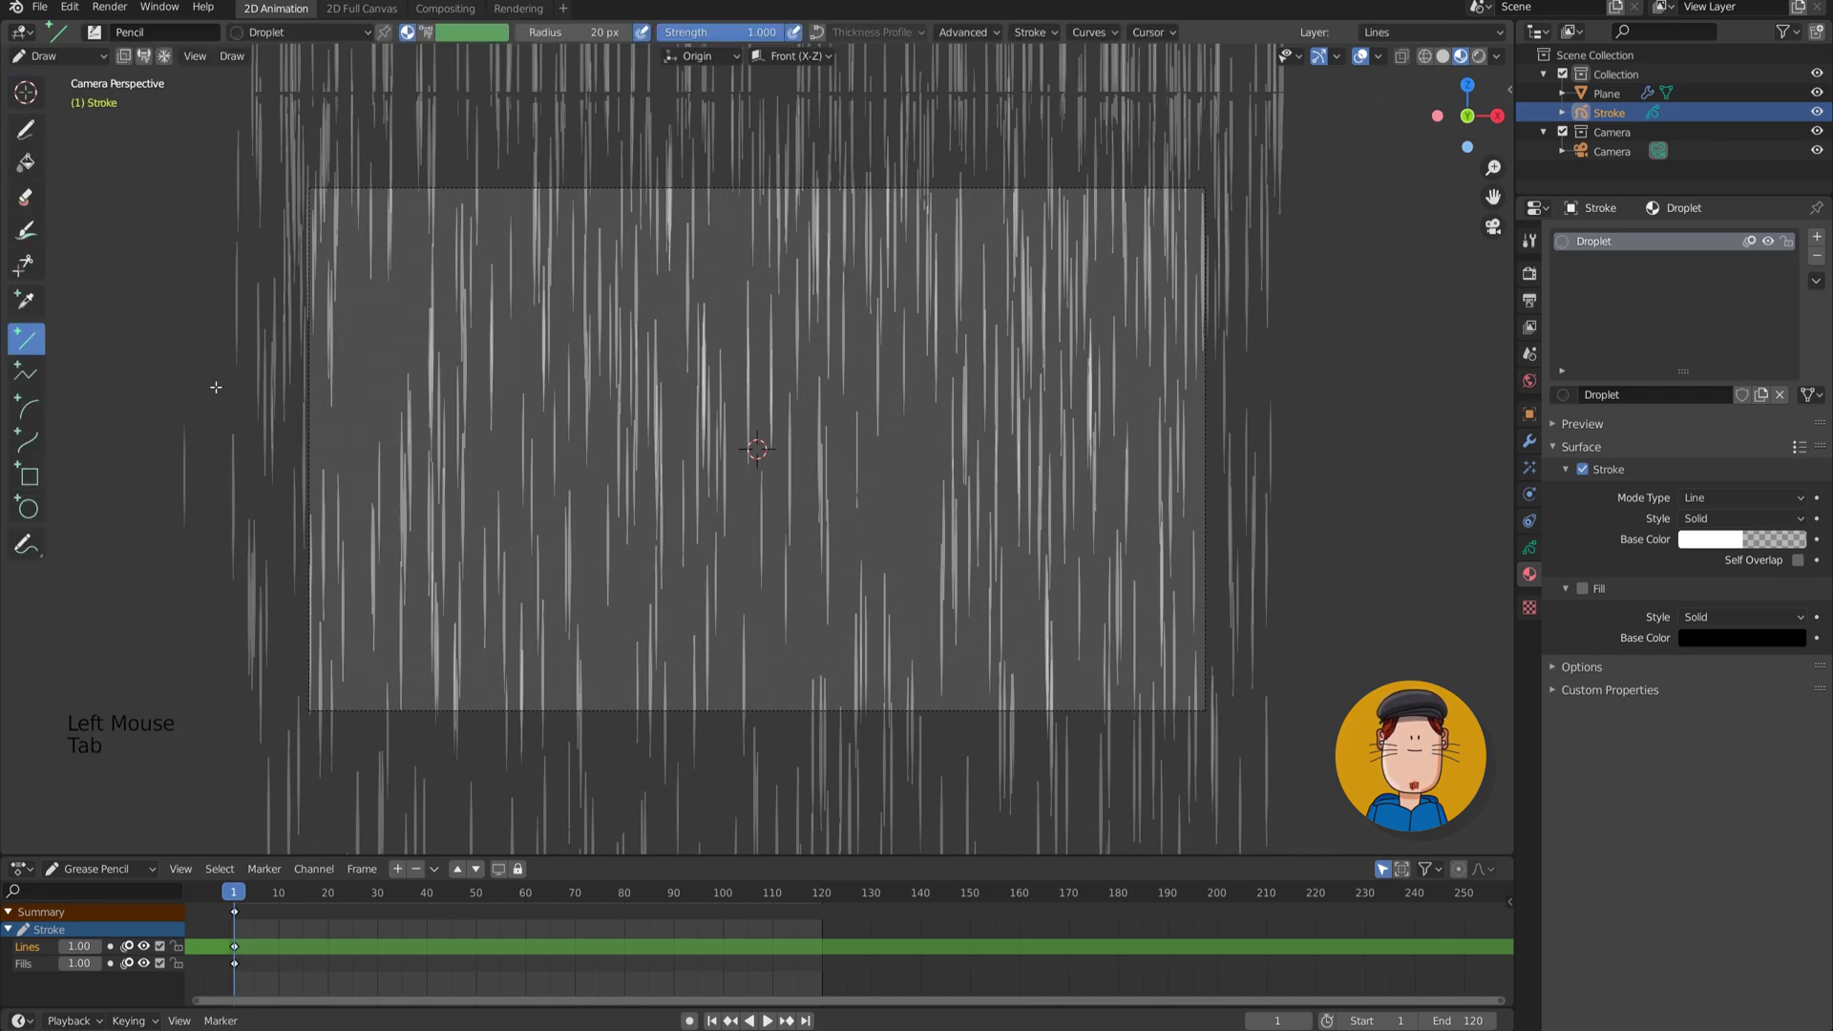
{"action": "left_click", "coordinate": [25, 198]}
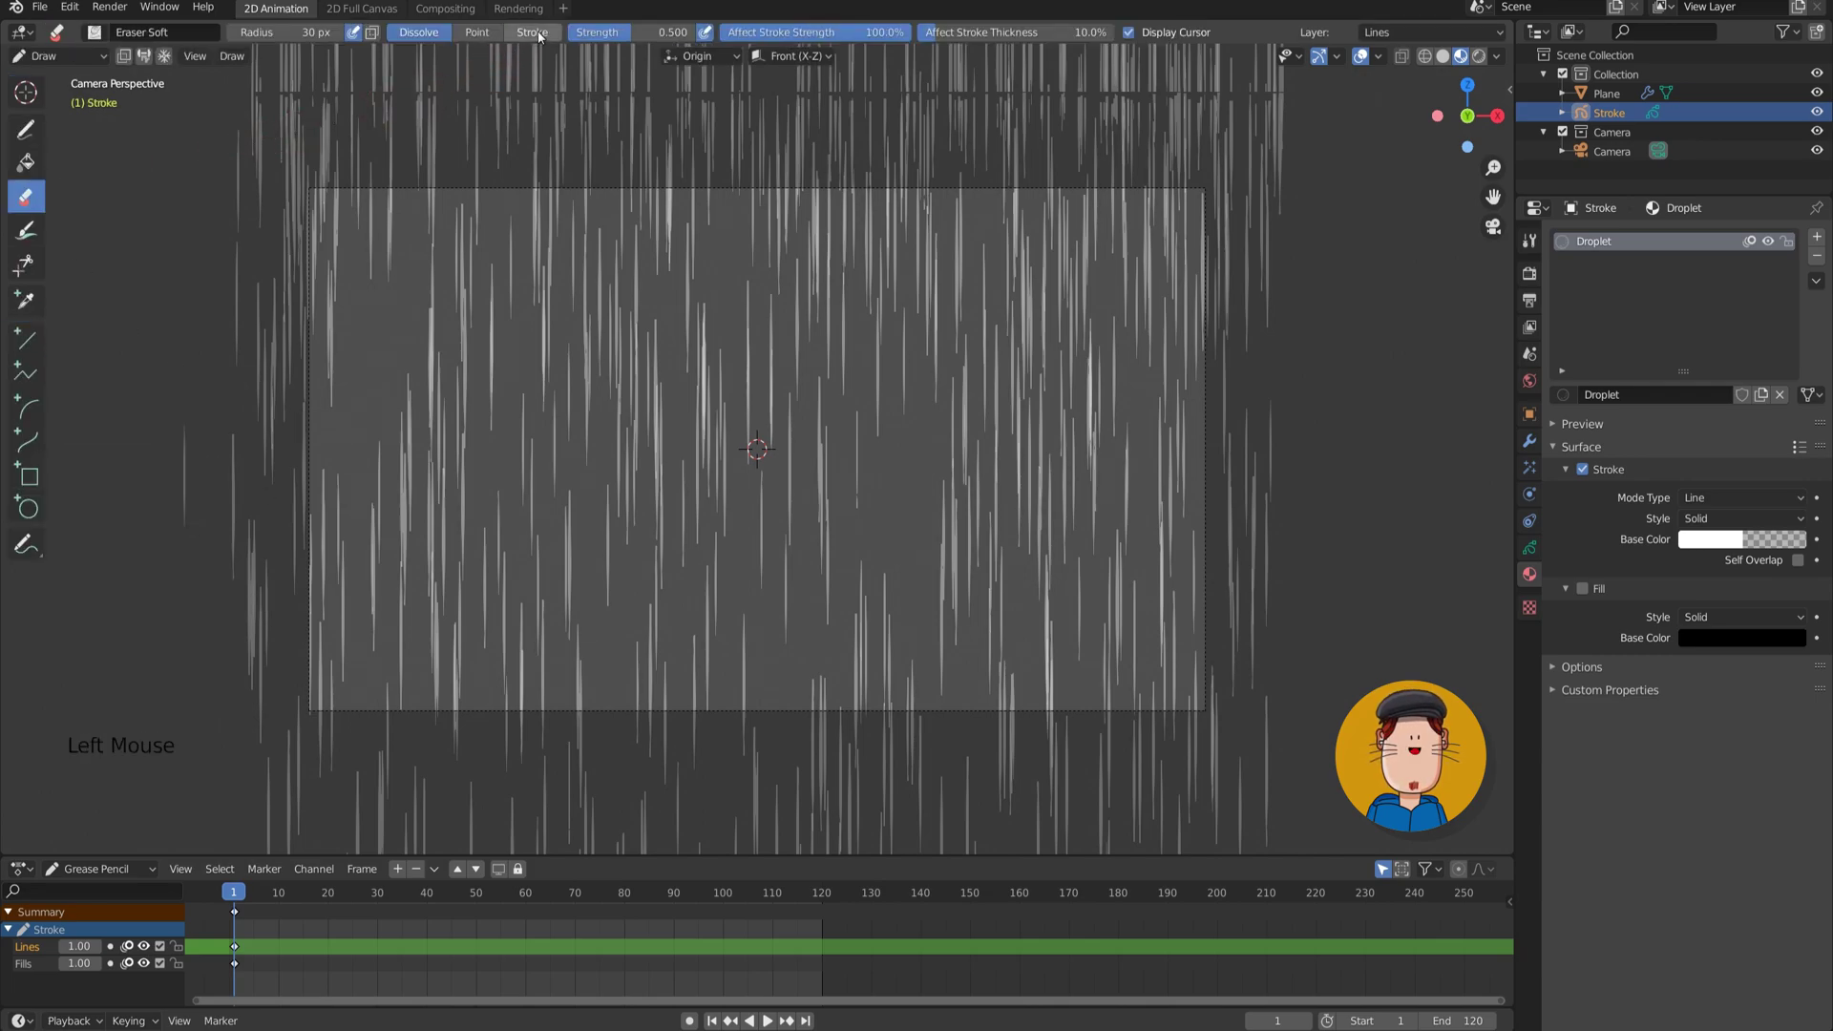
{"action": "left_click", "coordinate": [533, 32]}
{"action": "left_click", "coordinate": [180, 476]}
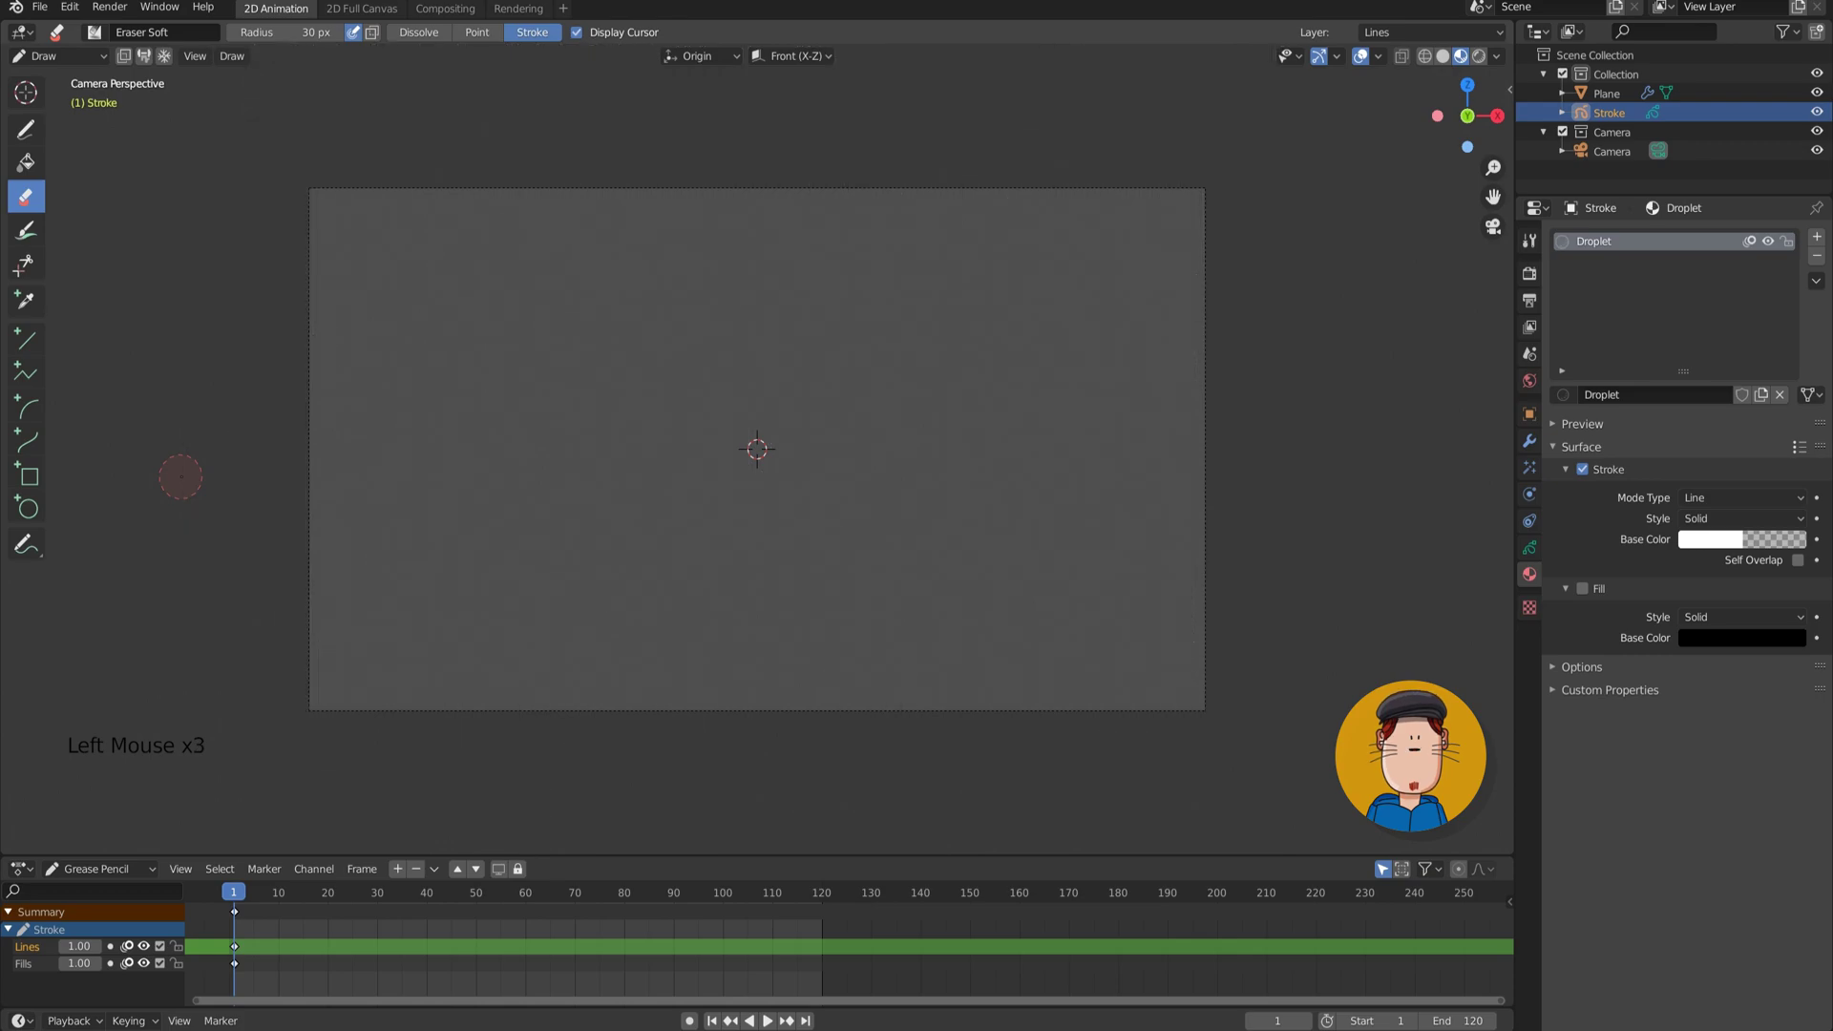
{"action": "scroll", "coordinate": [180, 476], "scroll_direction": "up", "scroll_amount": 3}
{"action": "middle_click_drag", "start_coordinate": [181, 475], "coordinate": [1060, 458], "text": "shift"}
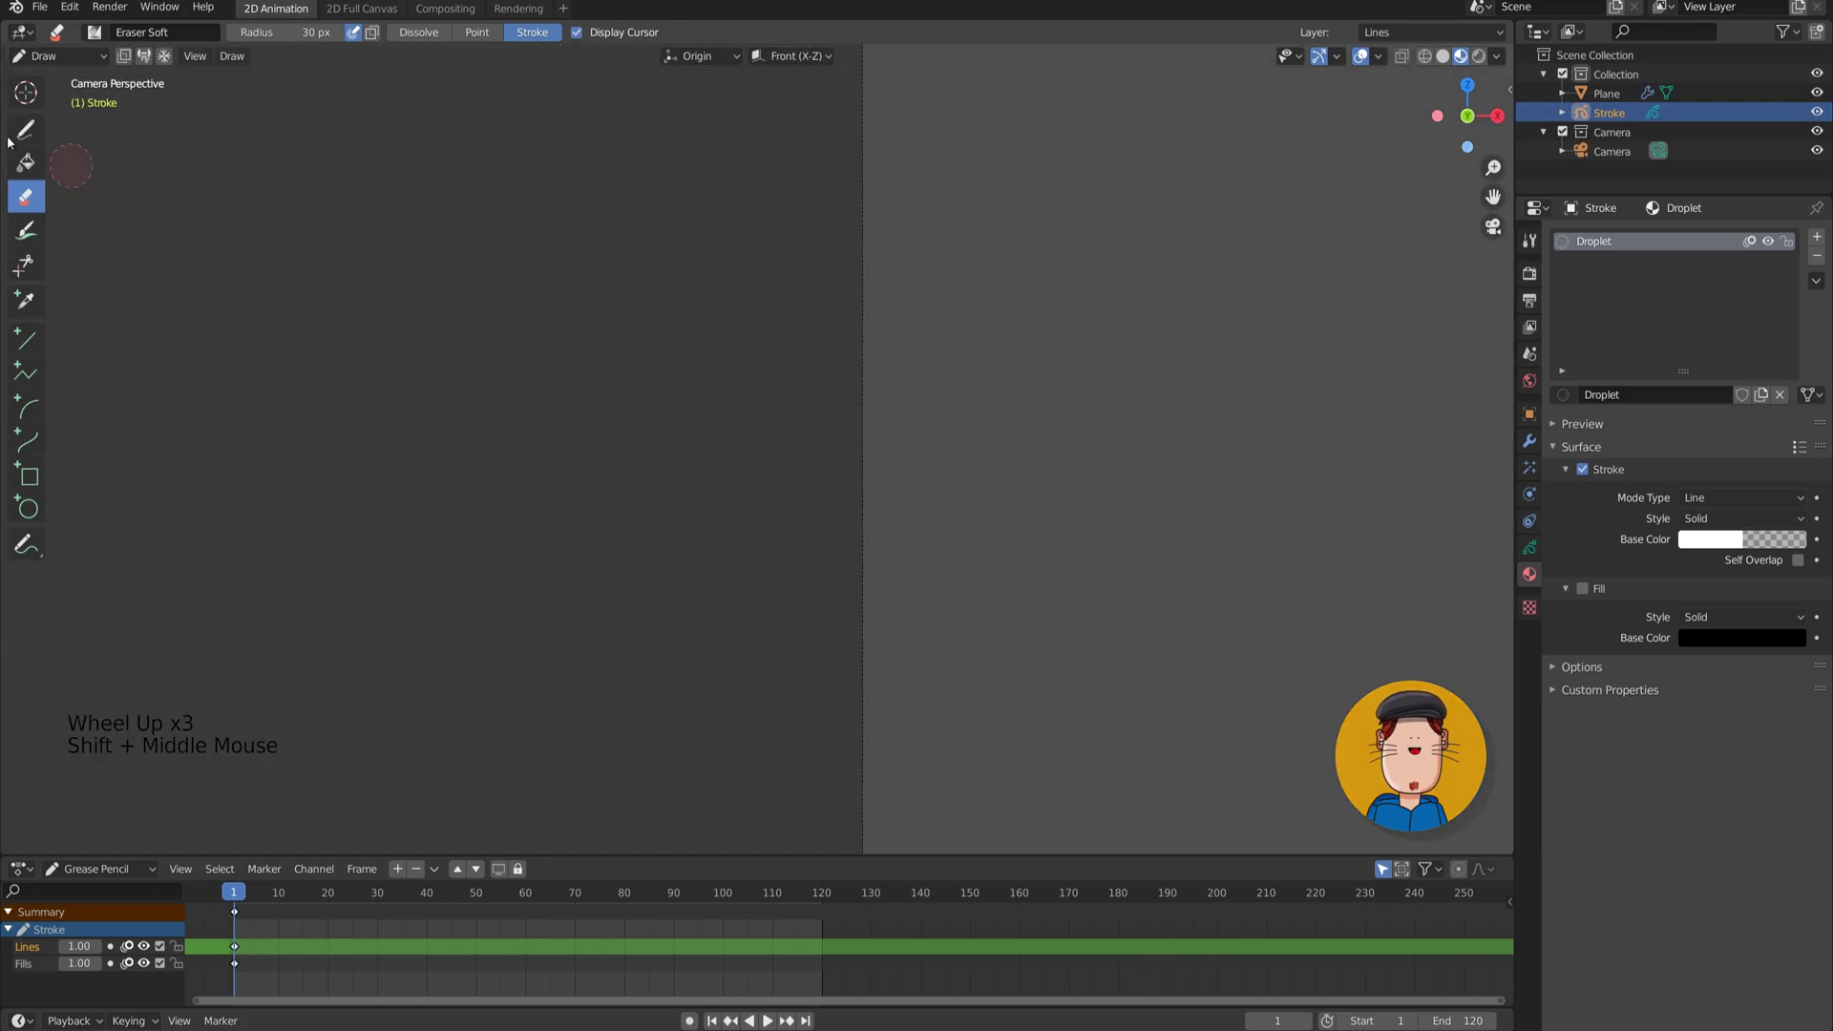
Return to the draw brush, disable the Droplet material's stroke and brighten its fill to white.
{"action": "left_click", "coordinate": [25, 130]}
{"action": "left_click", "coordinate": [1583, 469]}
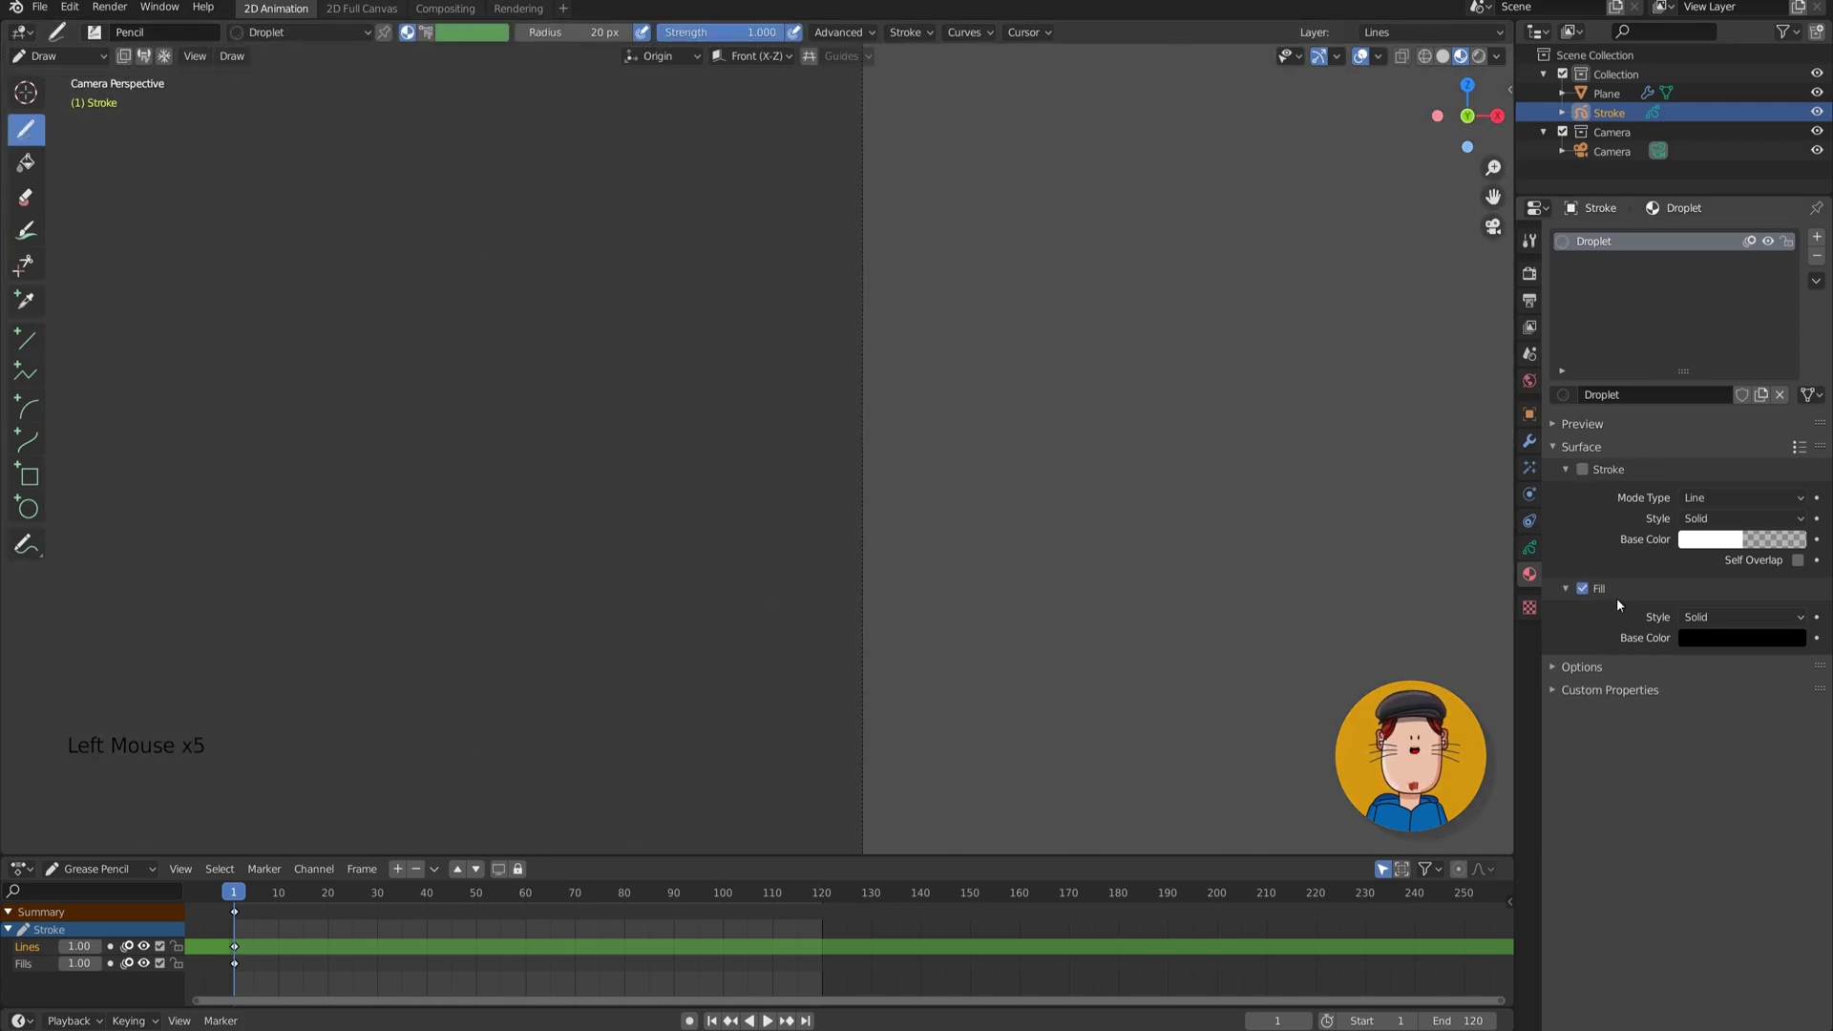
{"action": "left_click", "coordinate": [1708, 638]}
{"action": "left_click_drag", "start_coordinate": [1790, 498], "coordinate": [1790, 365]}
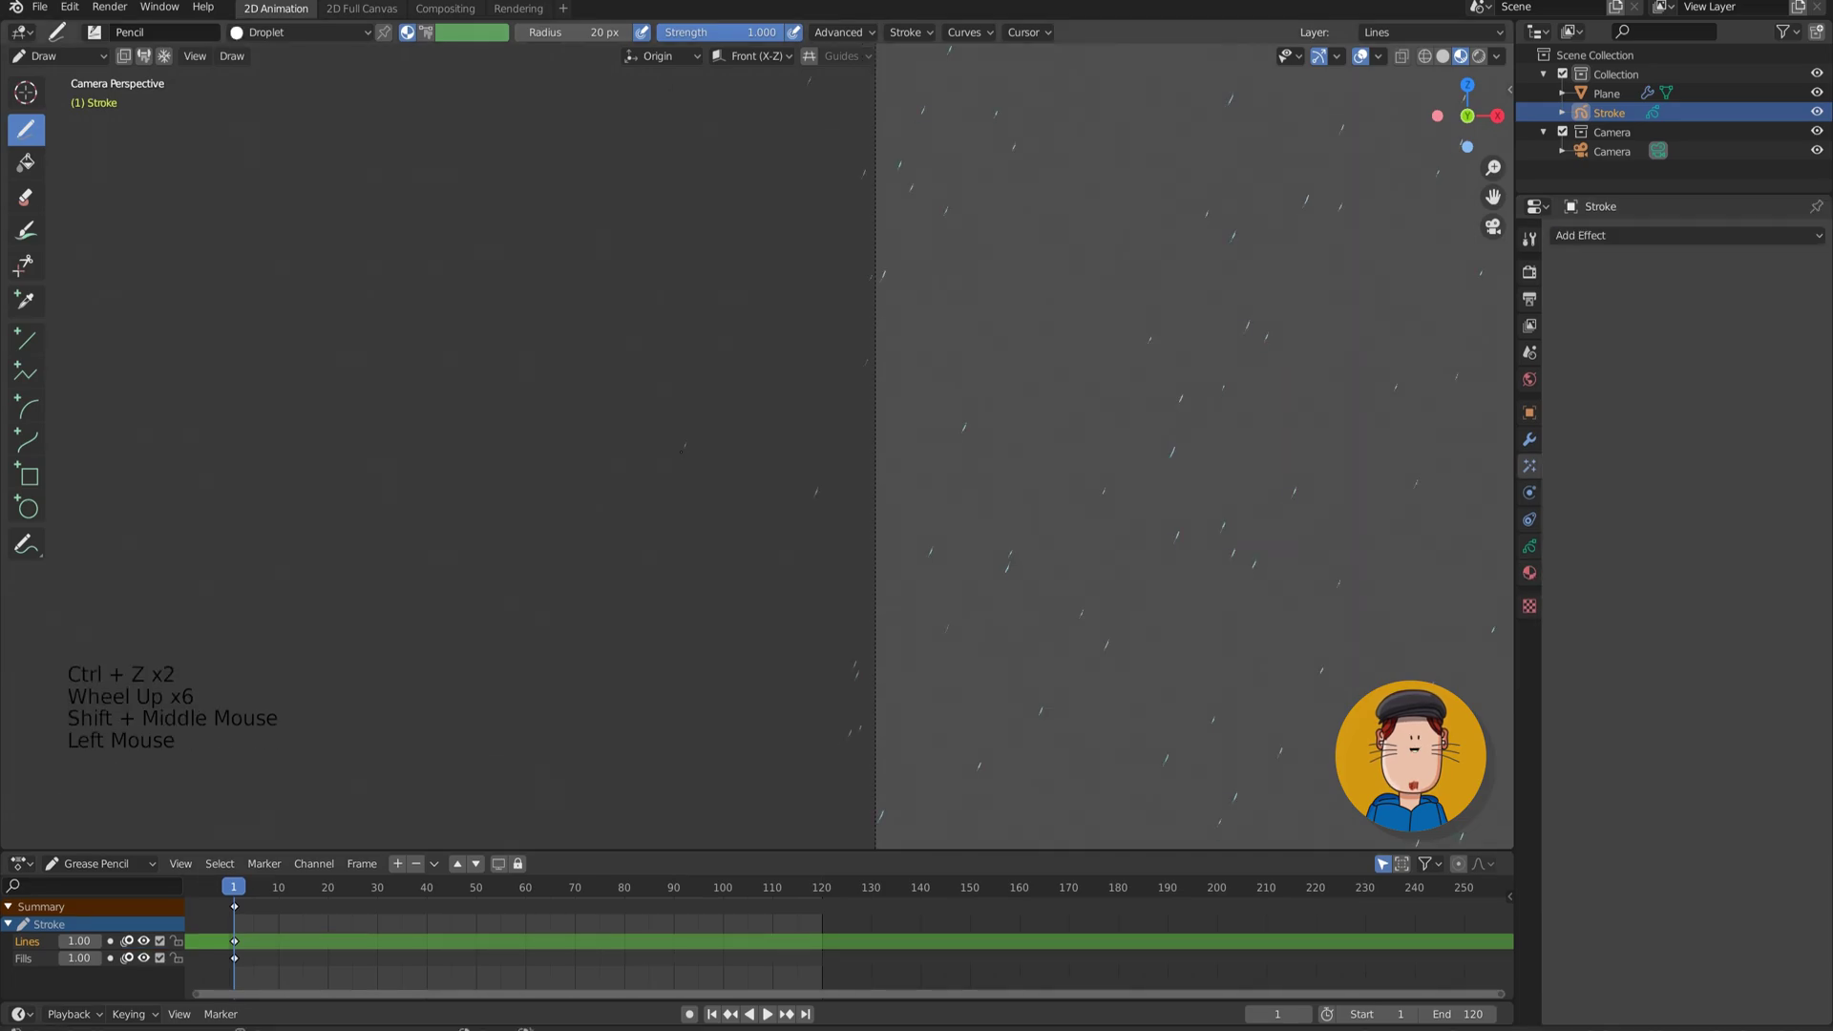
Centre the camera frame and play the animation to check the filled droplets.
{"action": "scroll", "coordinate": [974, 456], "scroll_direction": "down", "scroll_amount": 6}
{"action": "middle_click_drag", "start_coordinate": [1021, 439], "coordinate": [974, 456], "text": "shift"}
{"action": "key", "text": "shift+space"}
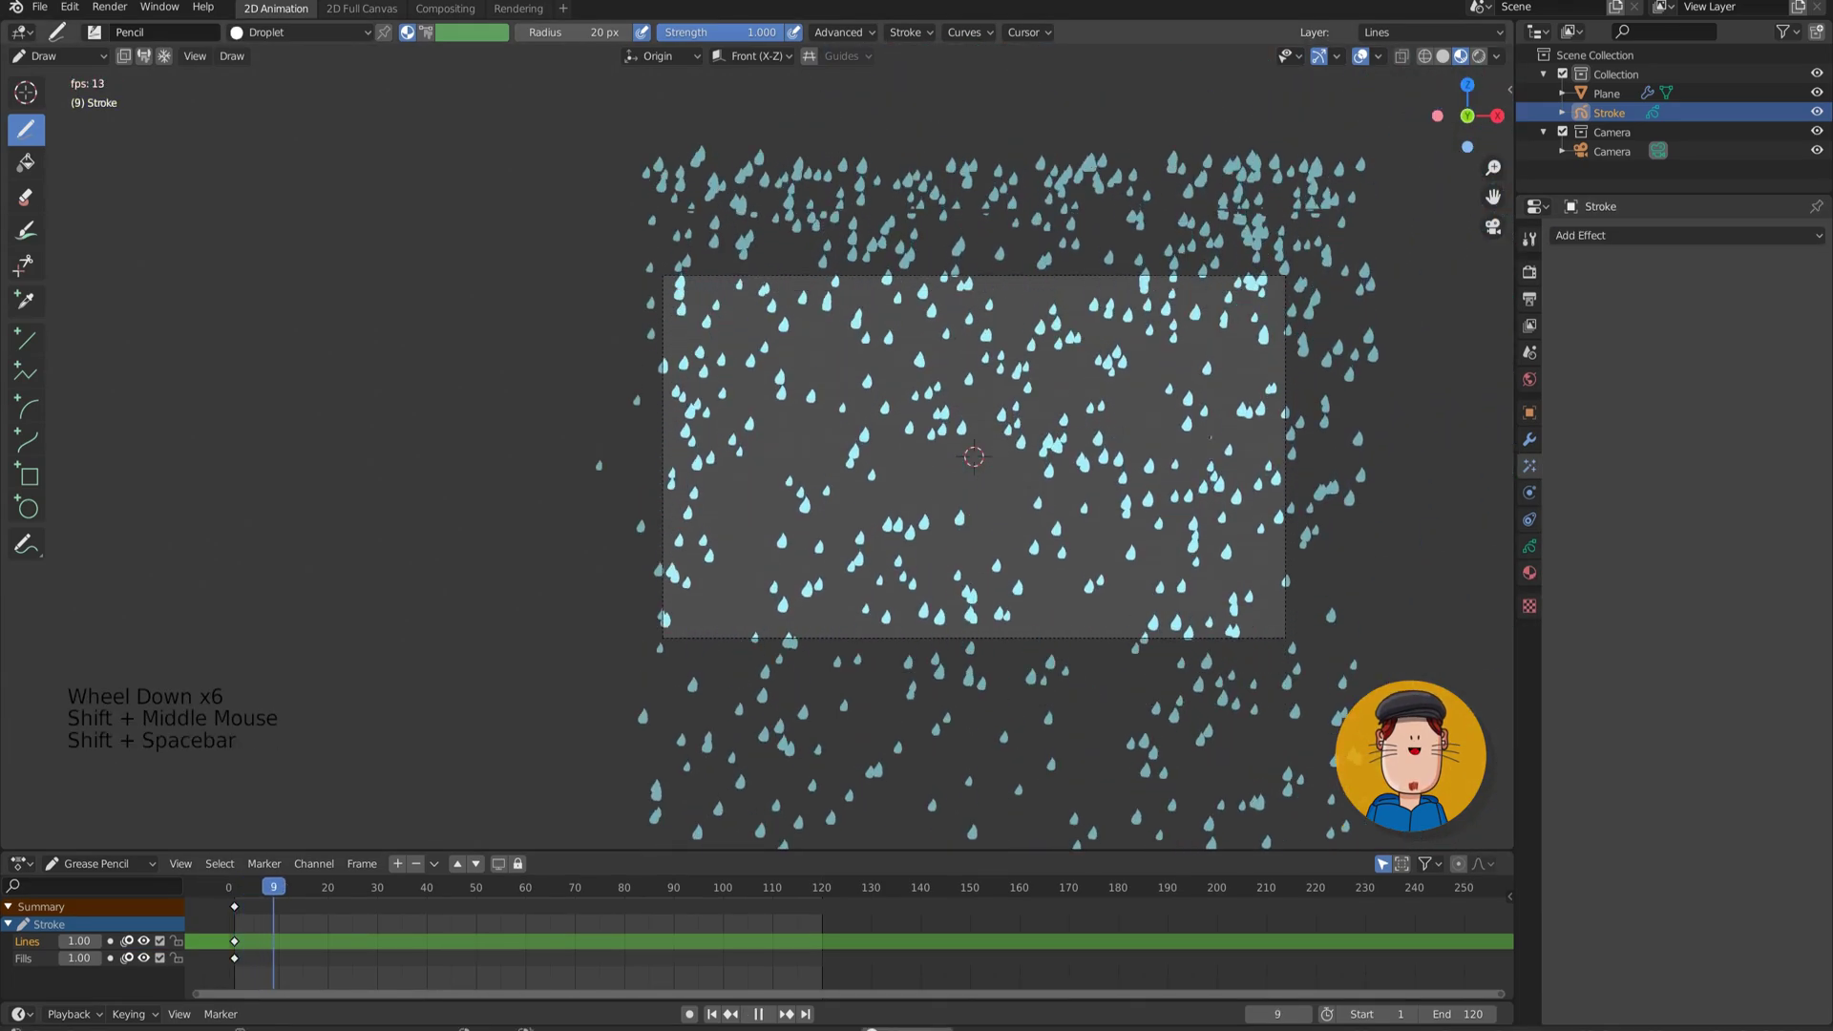
{"action": "left_click", "coordinate": [1529, 573]}
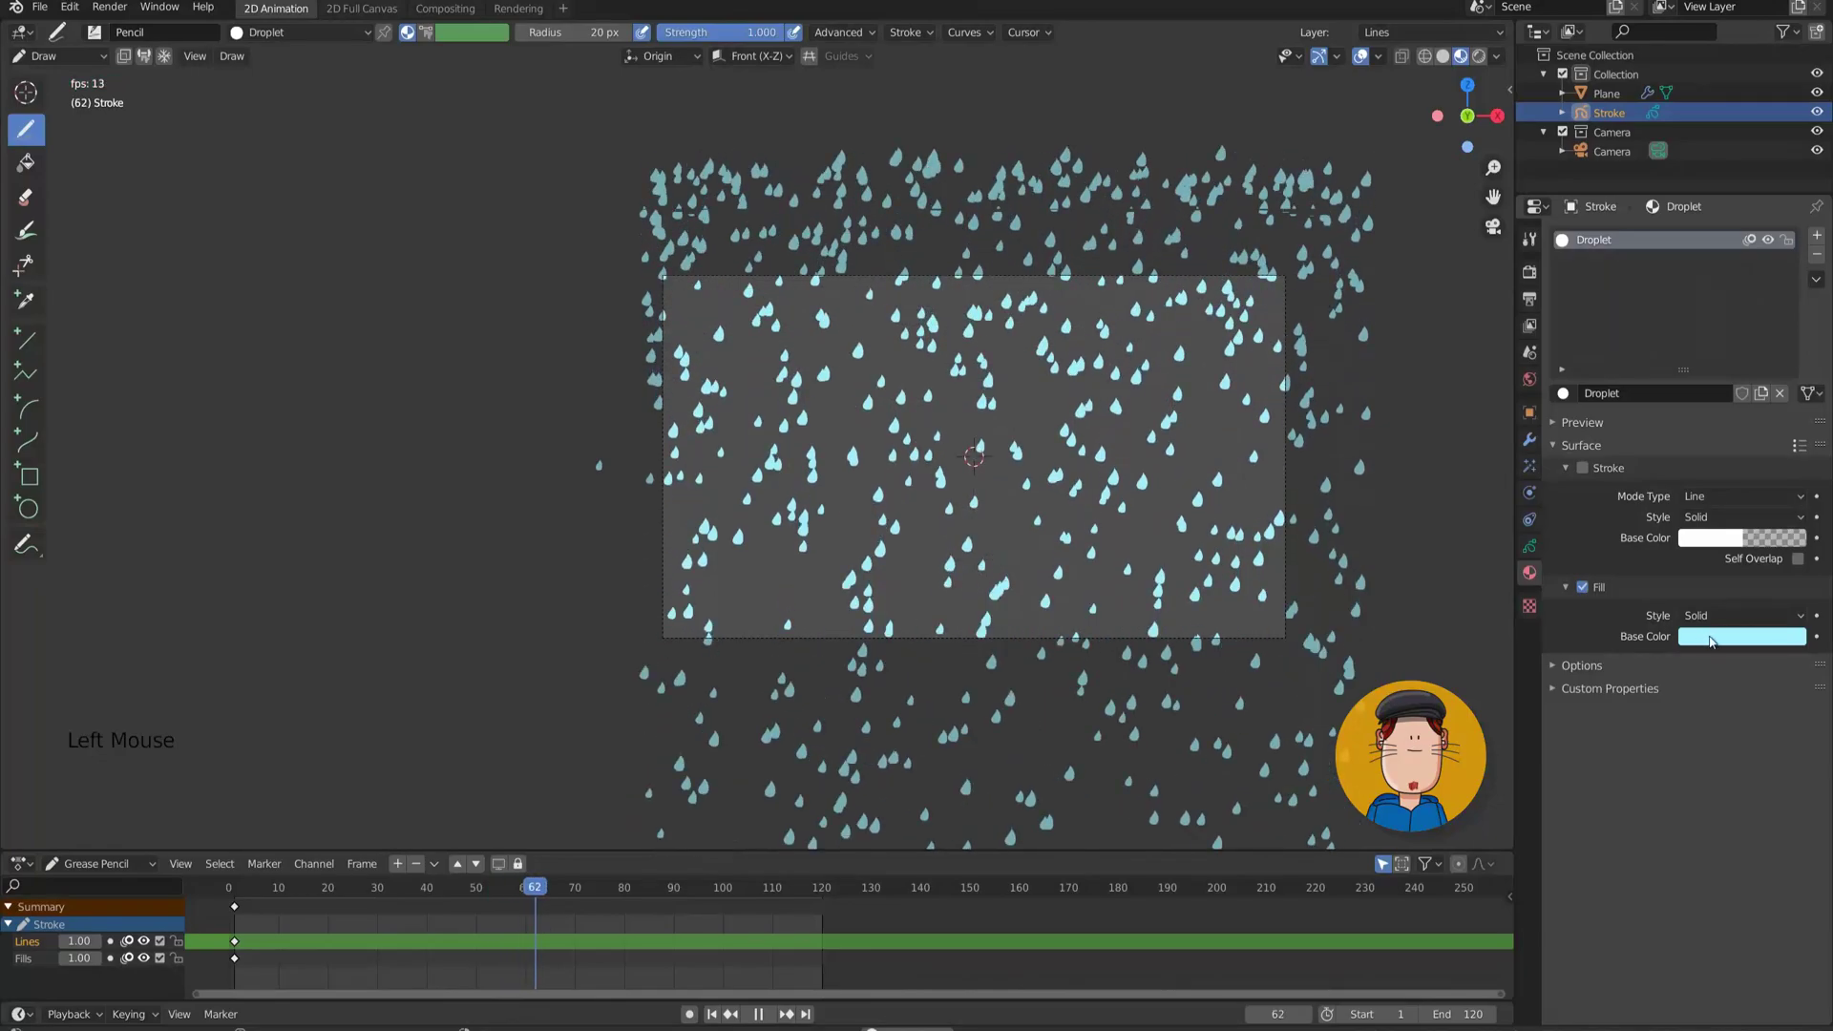
Shift the Droplet fill hue to cyan and add a 103 px Pixelate visual effect to Stroke.
{"action": "left_click", "coordinate": [1742, 636]}
{"action": "left_click_drag", "start_coordinate": [1718, 444], "coordinate": [1607, 329]}
{"action": "left_click", "coordinate": [1529, 466]}
{"action": "left_click", "coordinate": [1619, 235]}
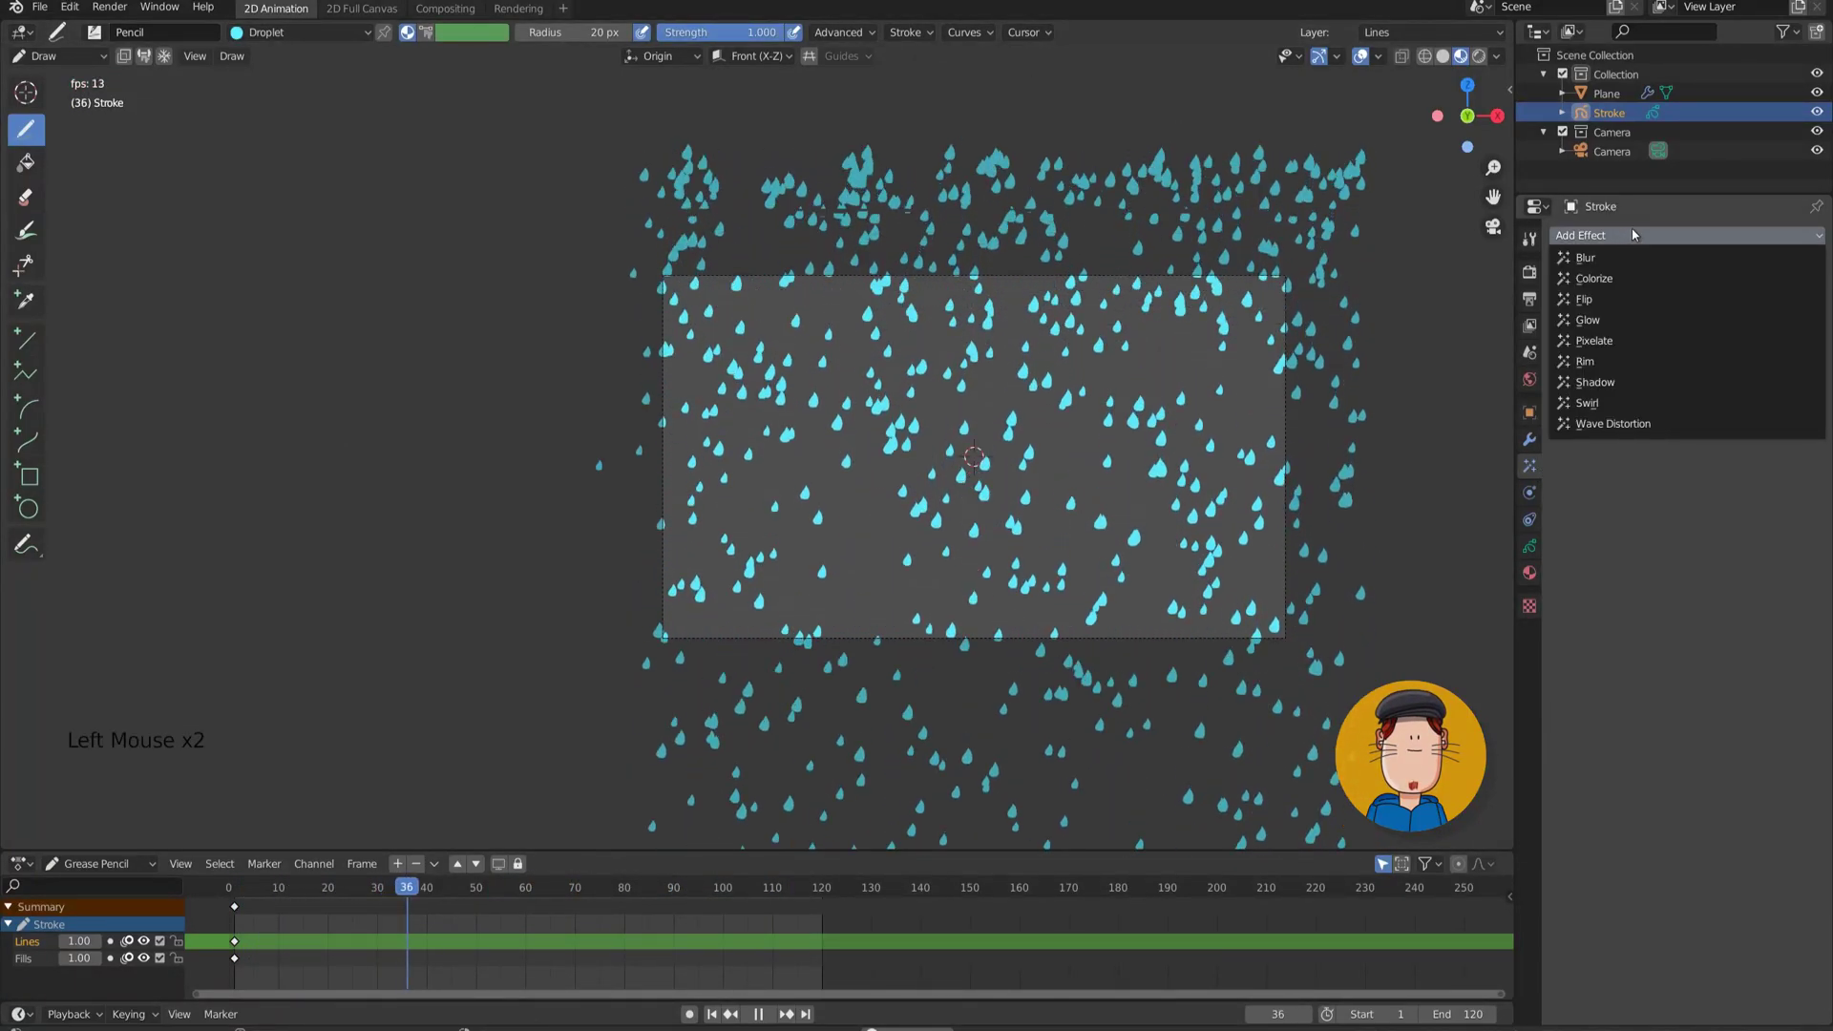
{"action": "left_click", "coordinate": [1594, 341]}
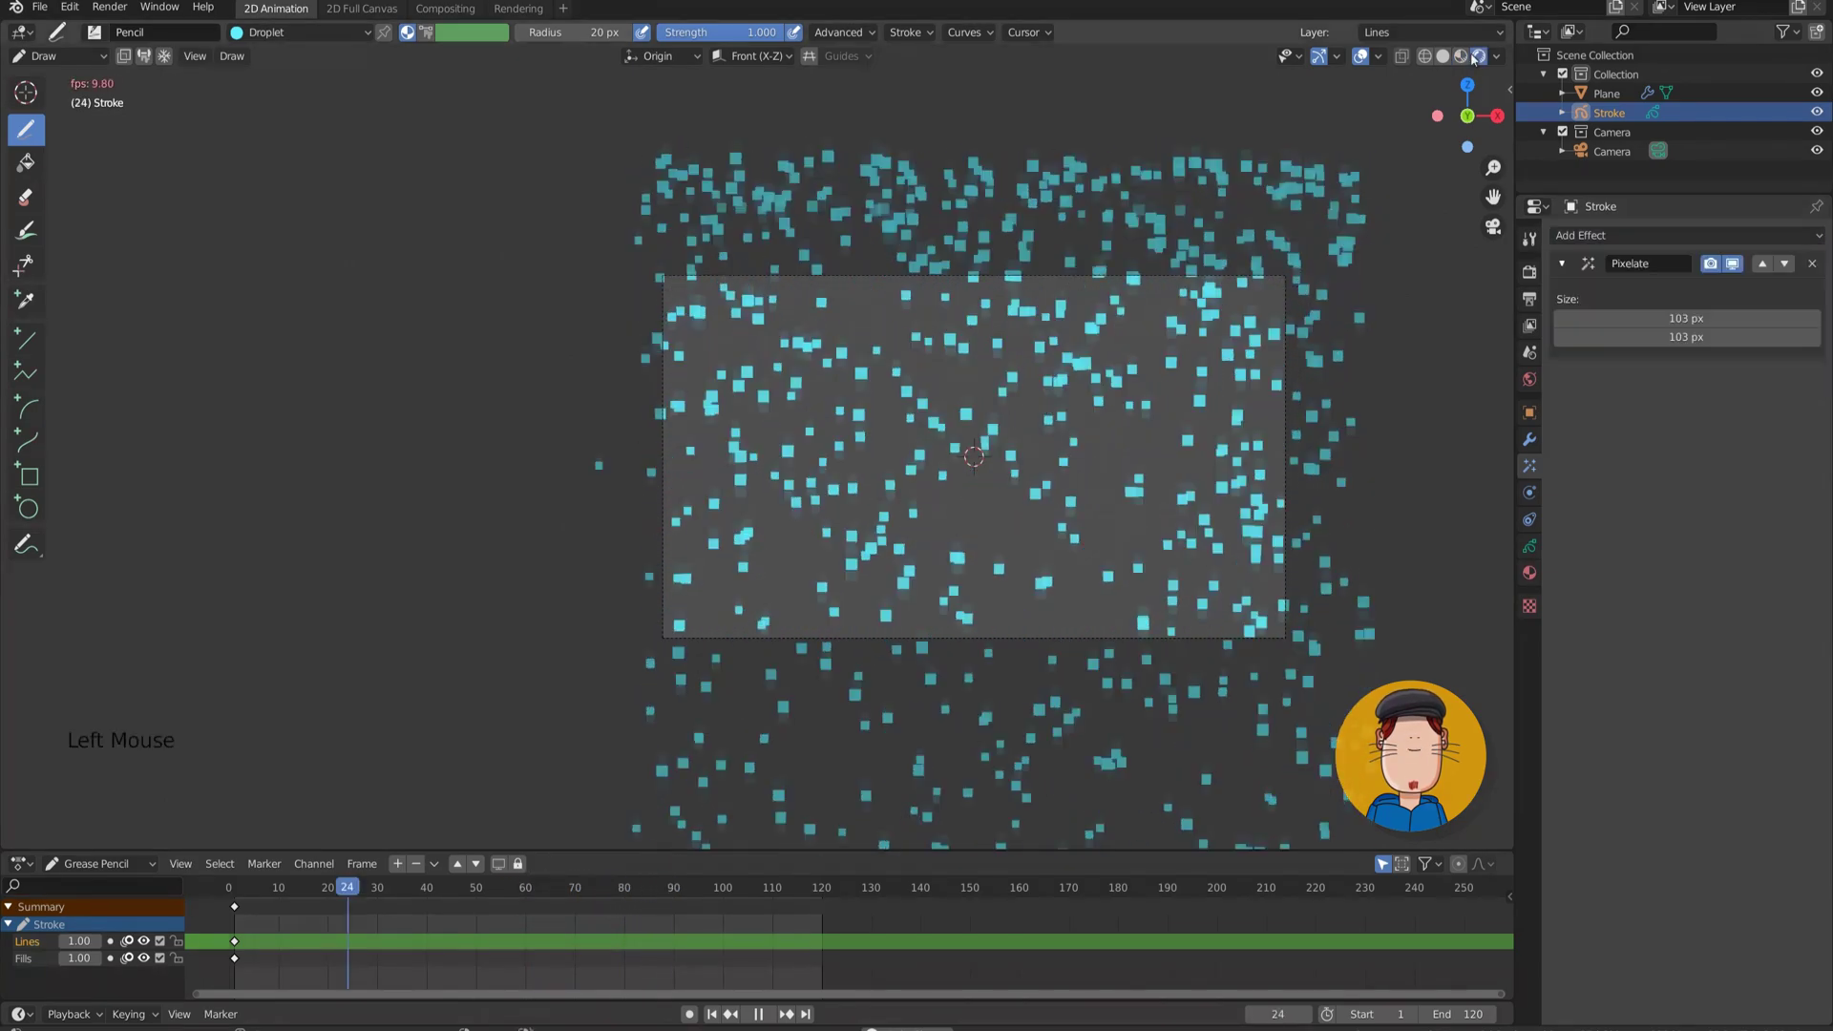